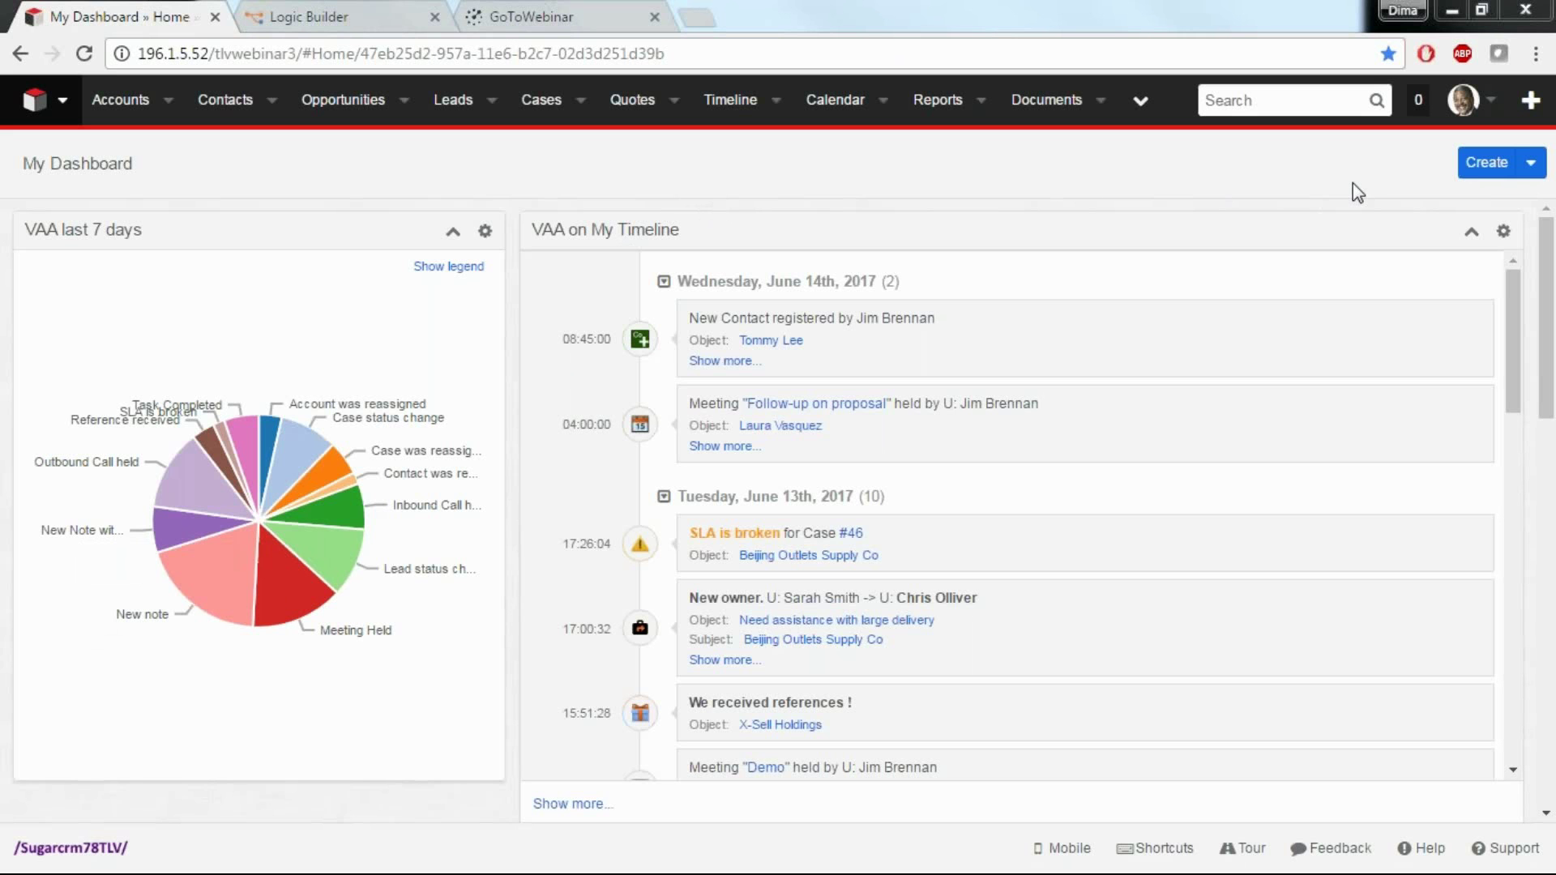
# Edit the VAA on My Timeline dashlet and create an "Event Type is any of" filter, opening the search for timeline events.
pyautogui.click(1505, 234)
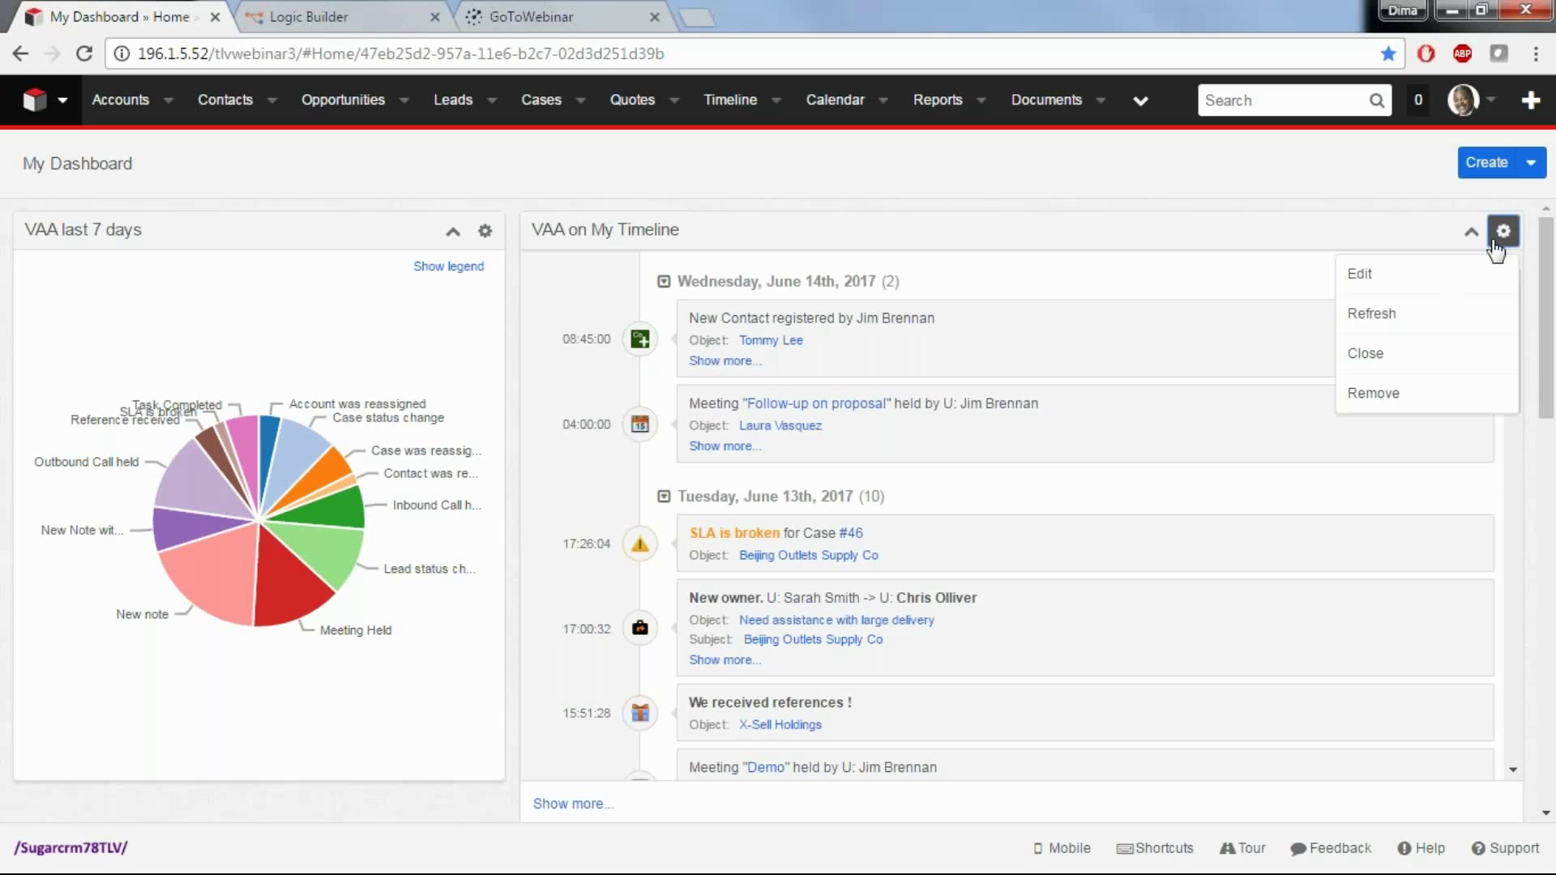
pyautogui.click(1391, 284)
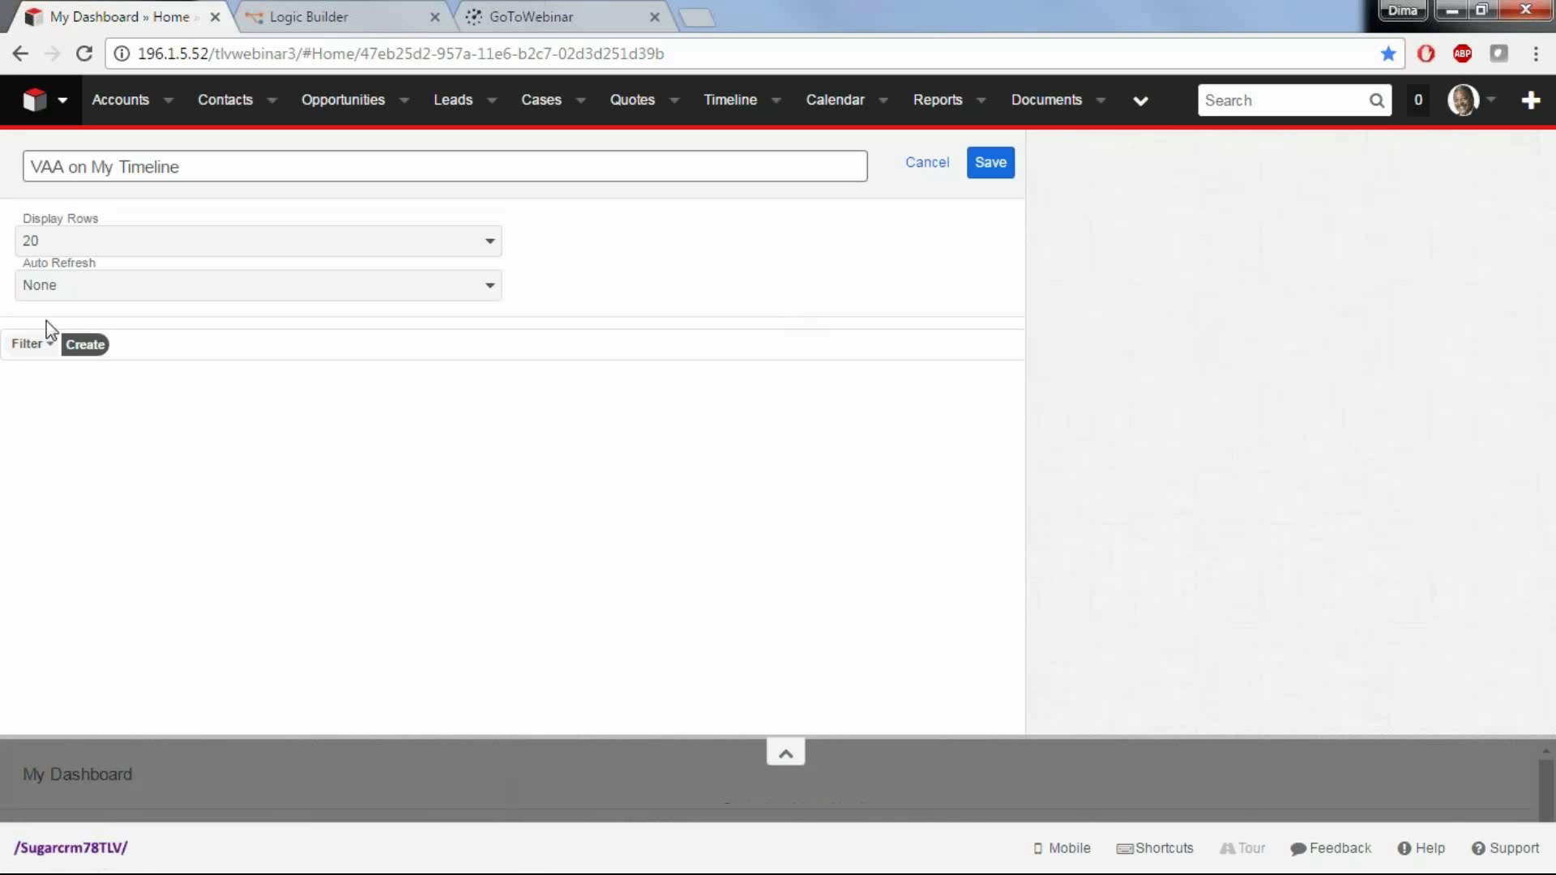
pyautogui.click(79, 344)
pyautogui.click(104, 350)
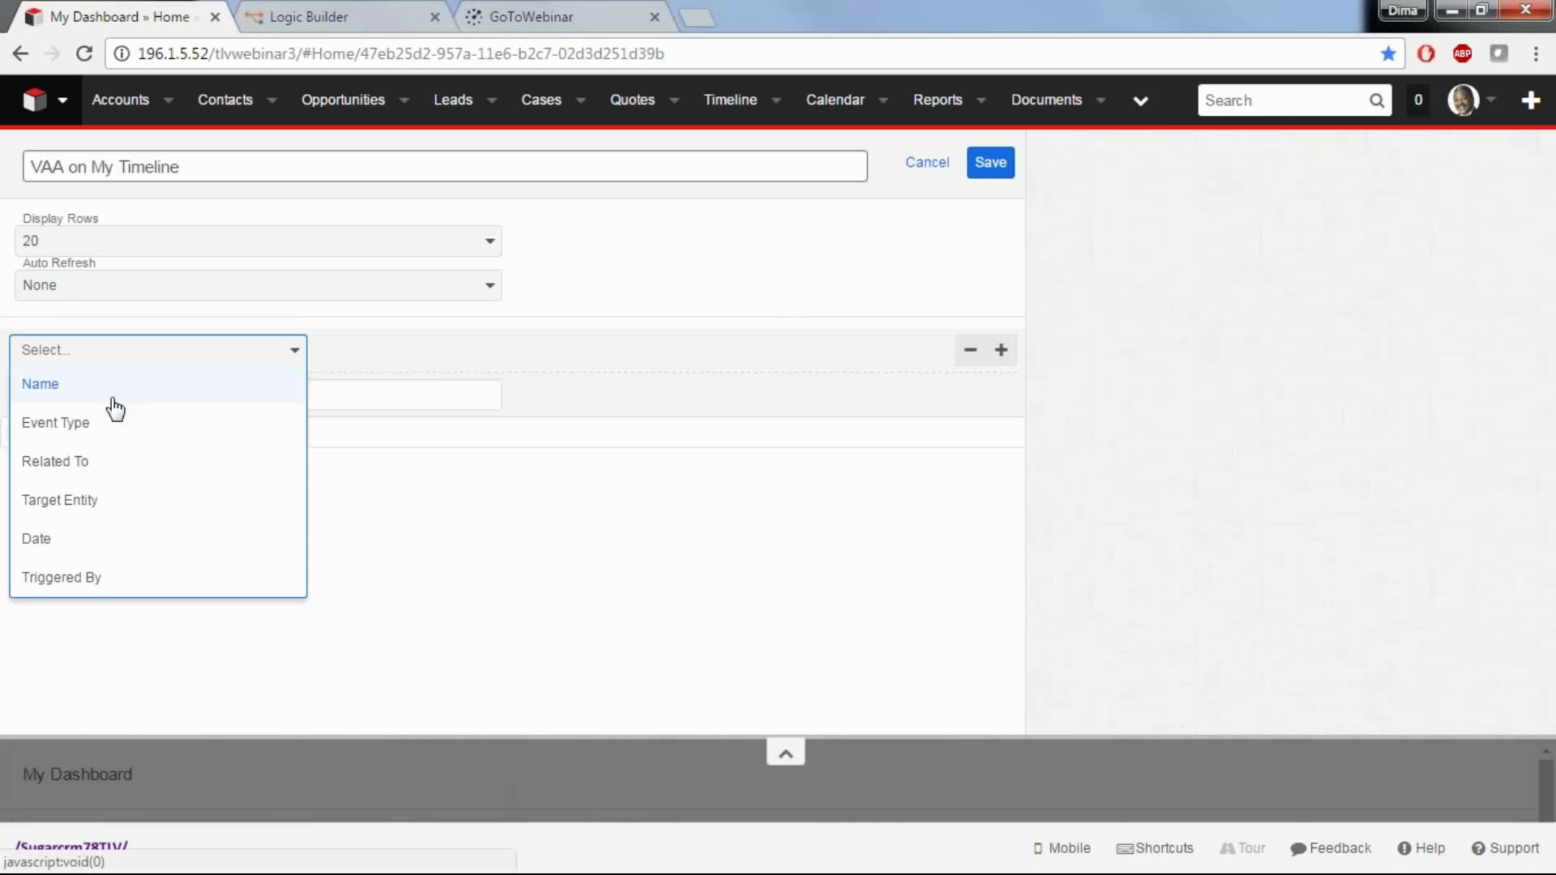
pyautogui.click(113, 414)
pyautogui.click(535, 355)
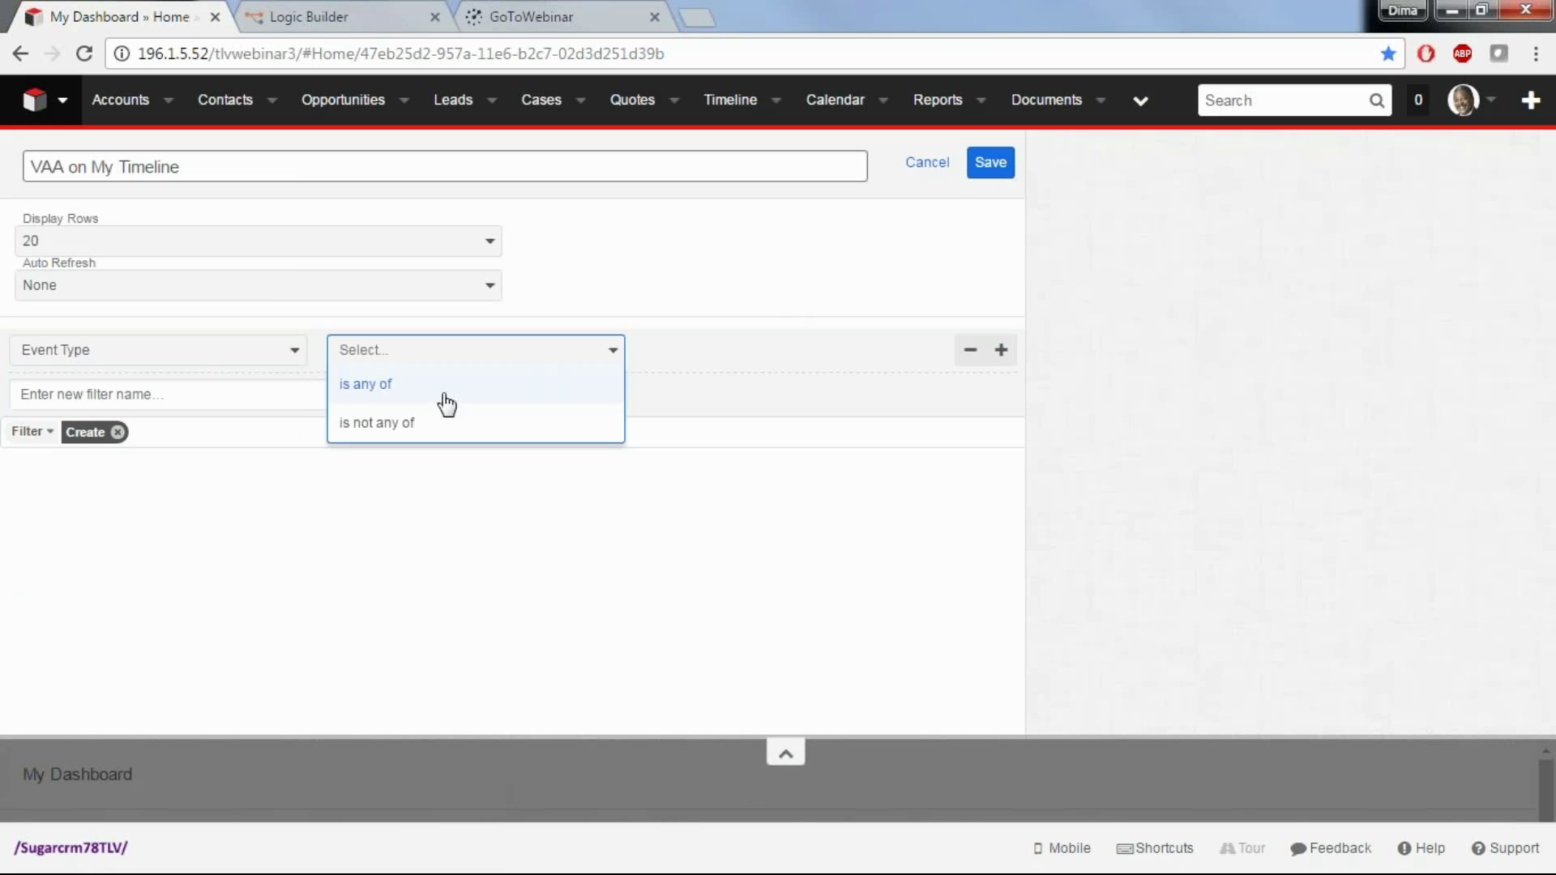
pyautogui.click(444, 389)
pyautogui.click(800, 357)
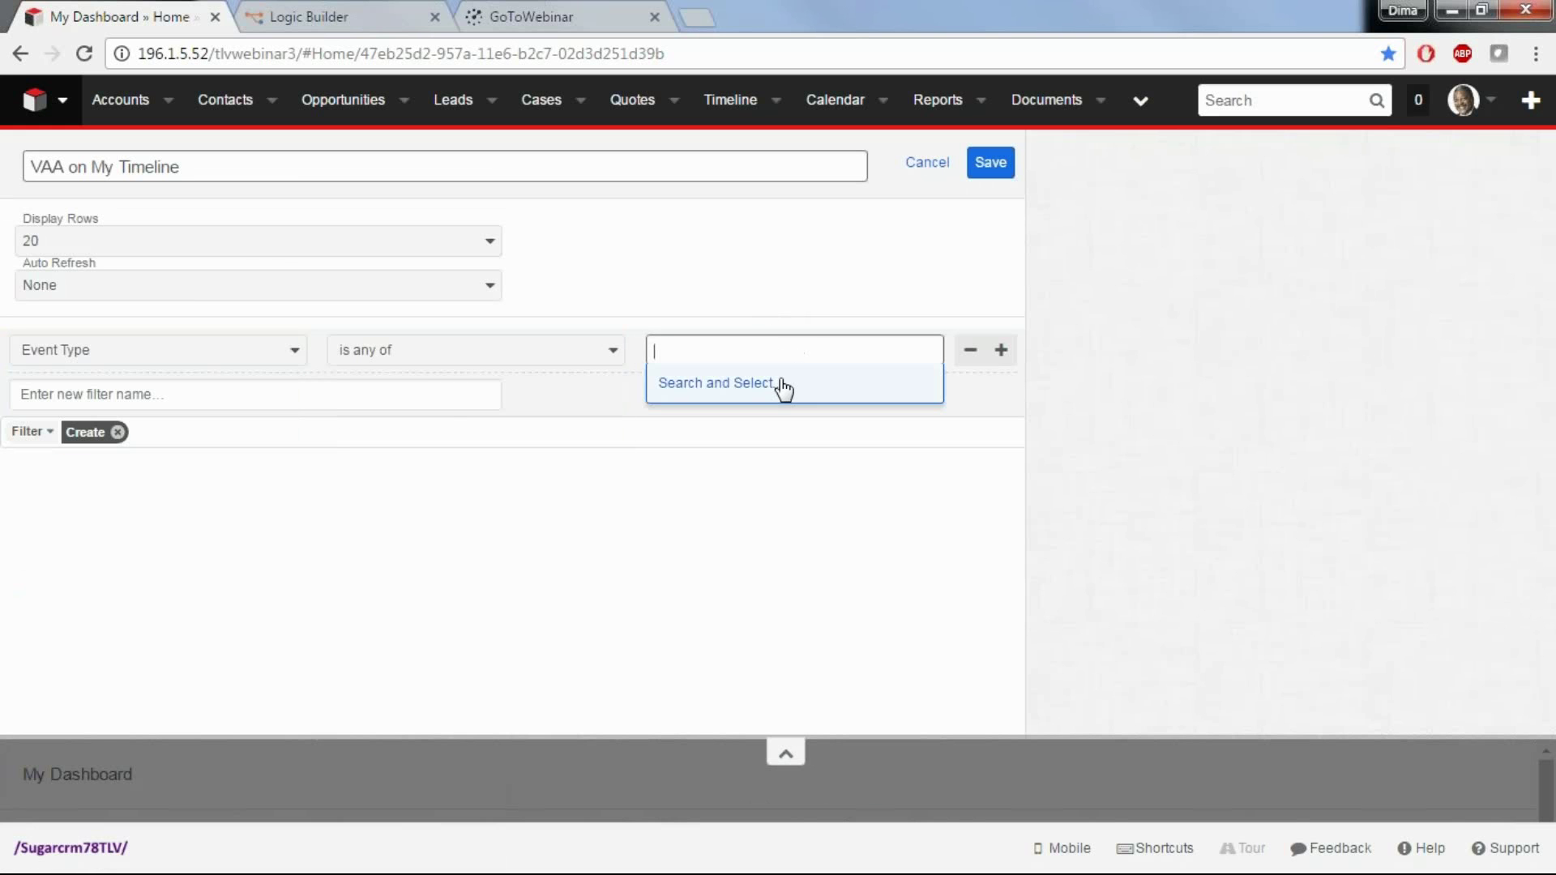
pyautogui.click(782, 391)
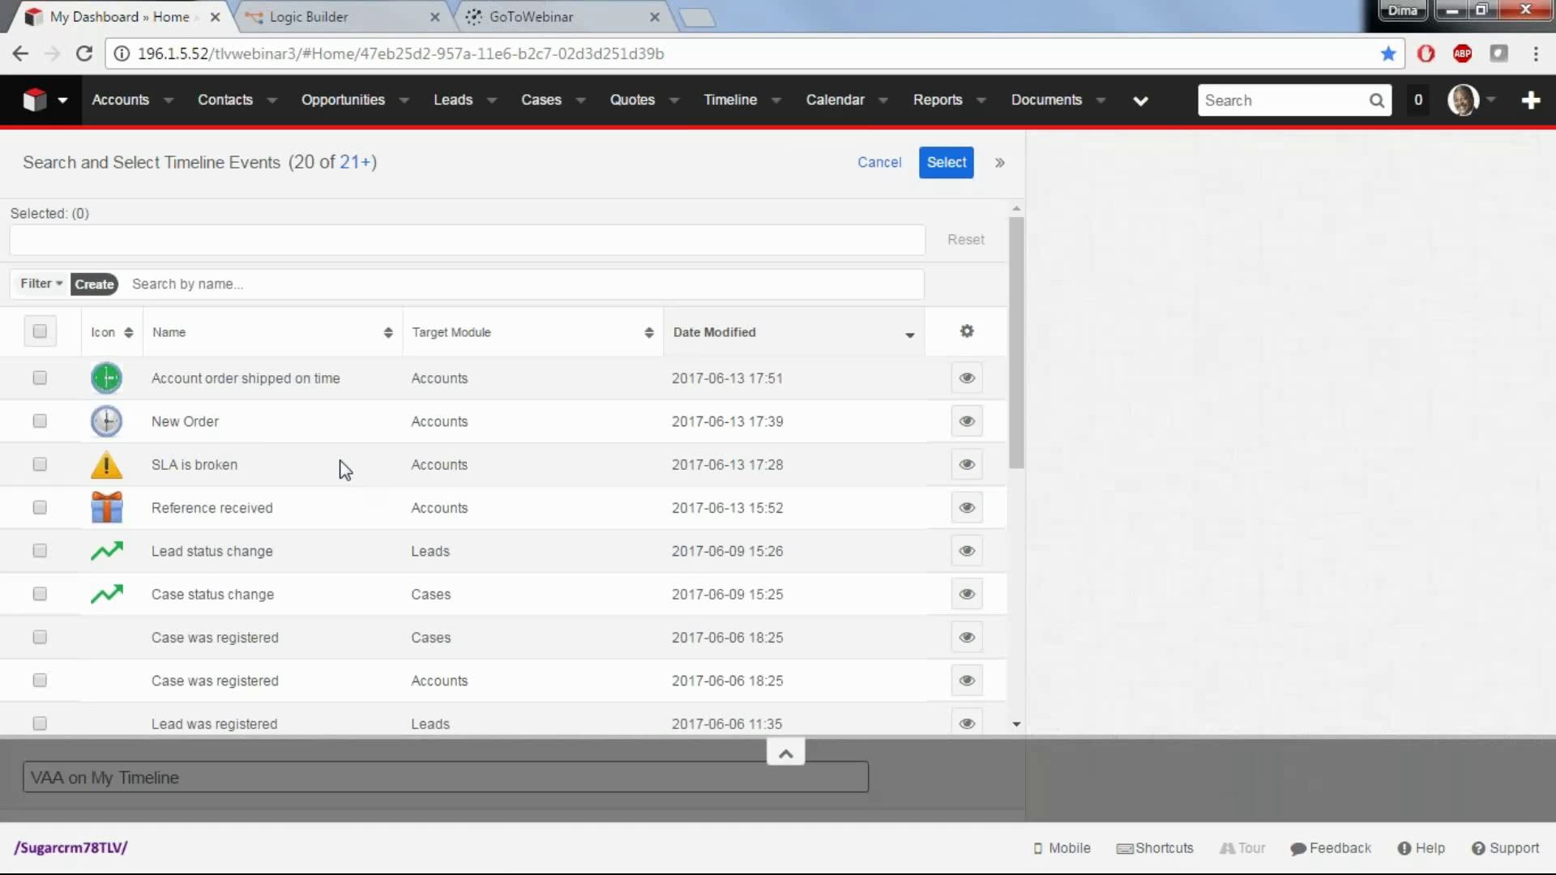
# Choose SLA is broken, Reference received, Case was registered (Accounts) and Lead was registered as the filter's events, and save the dashlet.
pyautogui.click(39, 464)
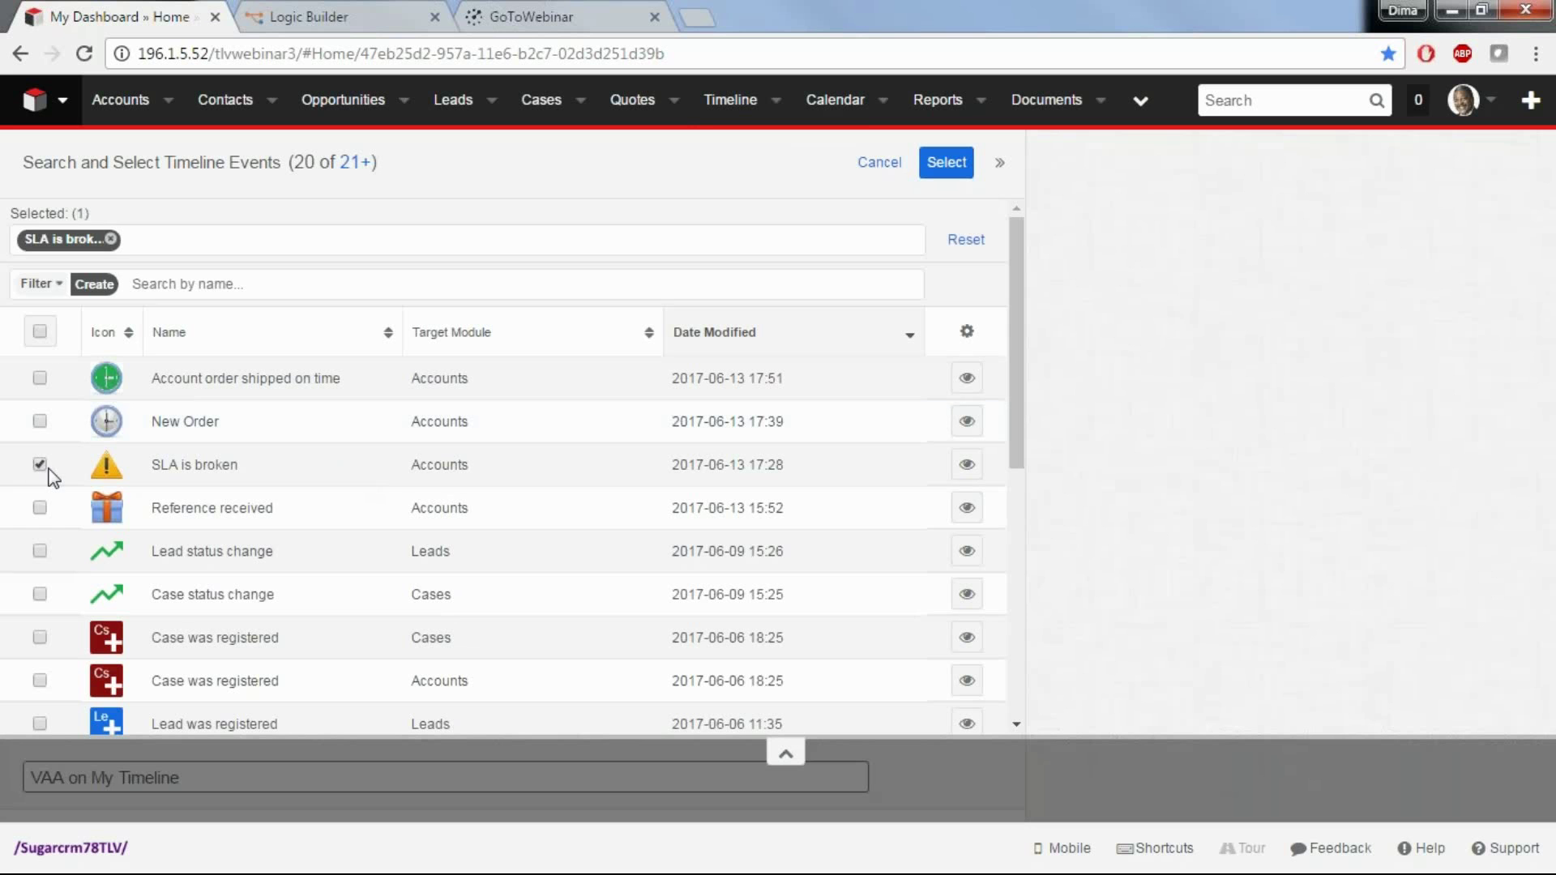
pyautogui.click(39, 508)
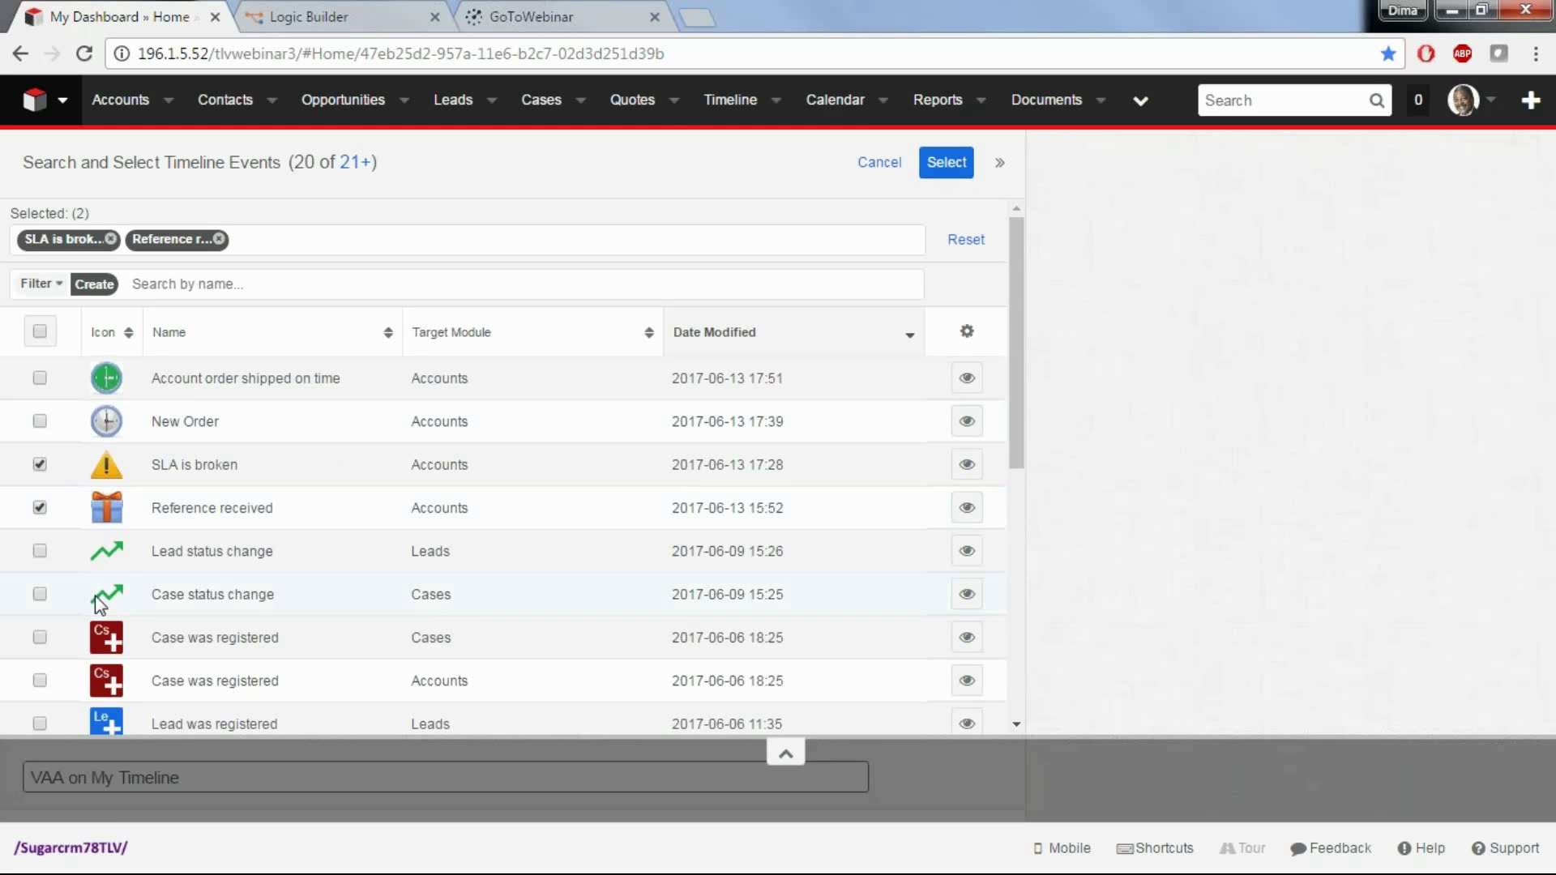
pyautogui.click(39, 680)
pyautogui.scroll(-2, 236, 636)
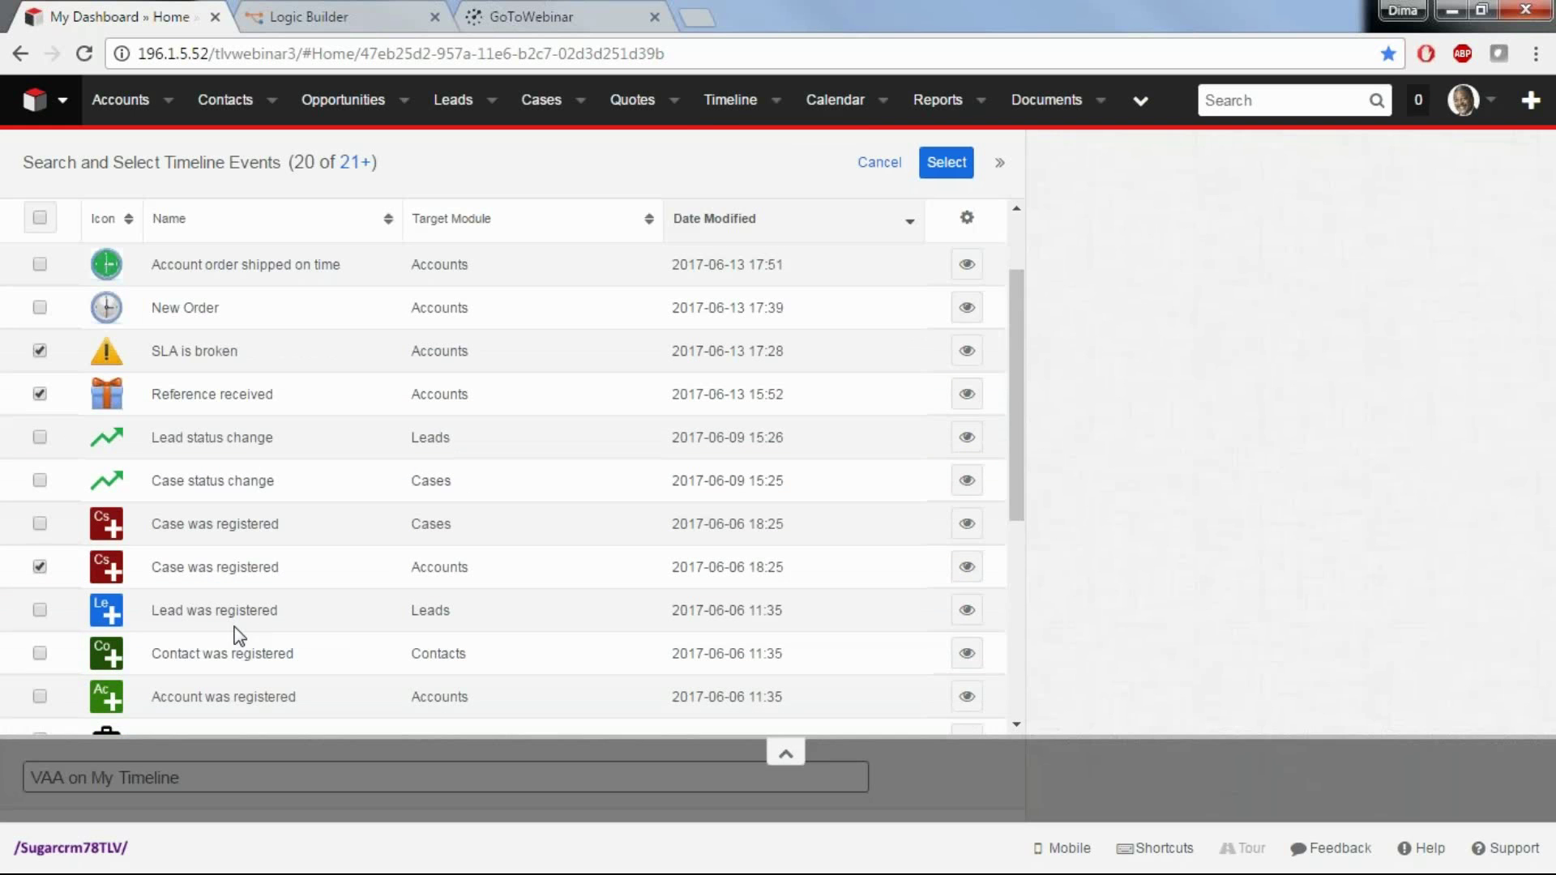
pyautogui.click(39, 610)
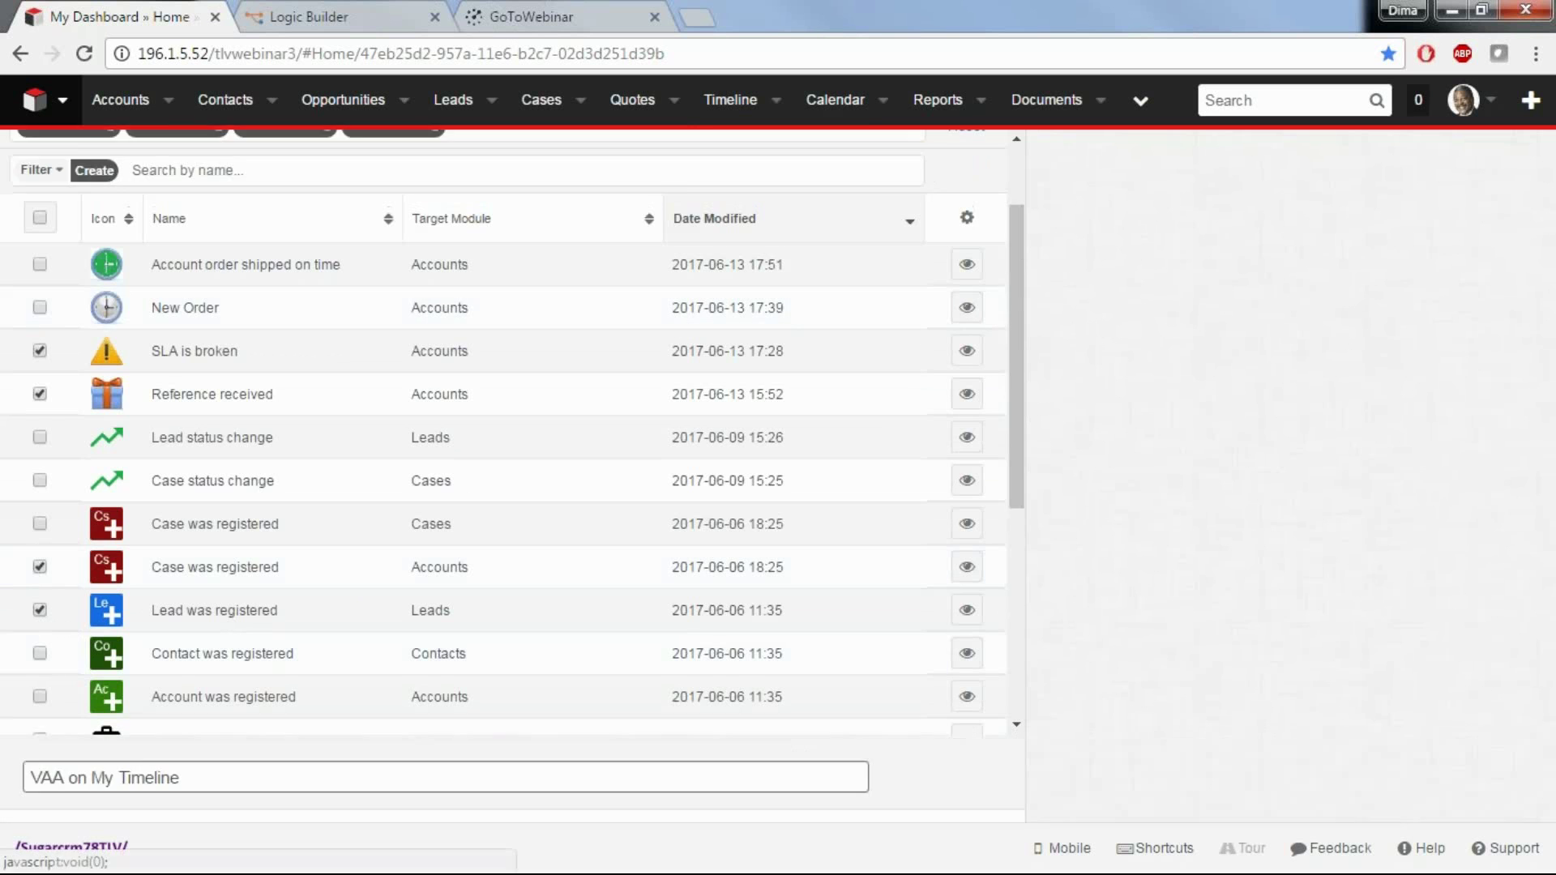
pyautogui.click(931, 188)
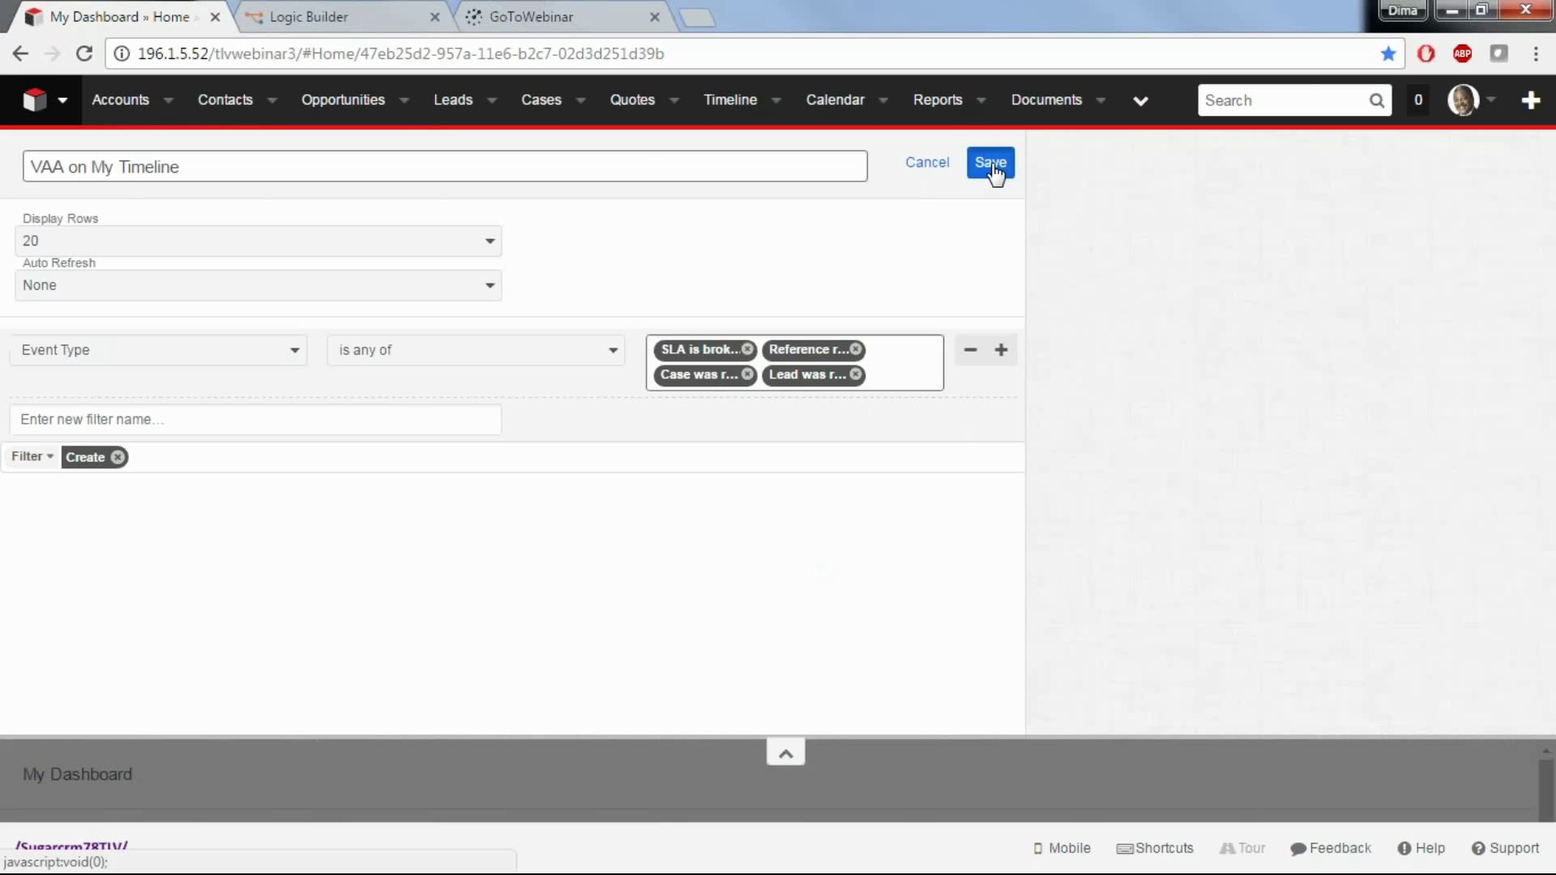
pyautogui.click(991, 162)
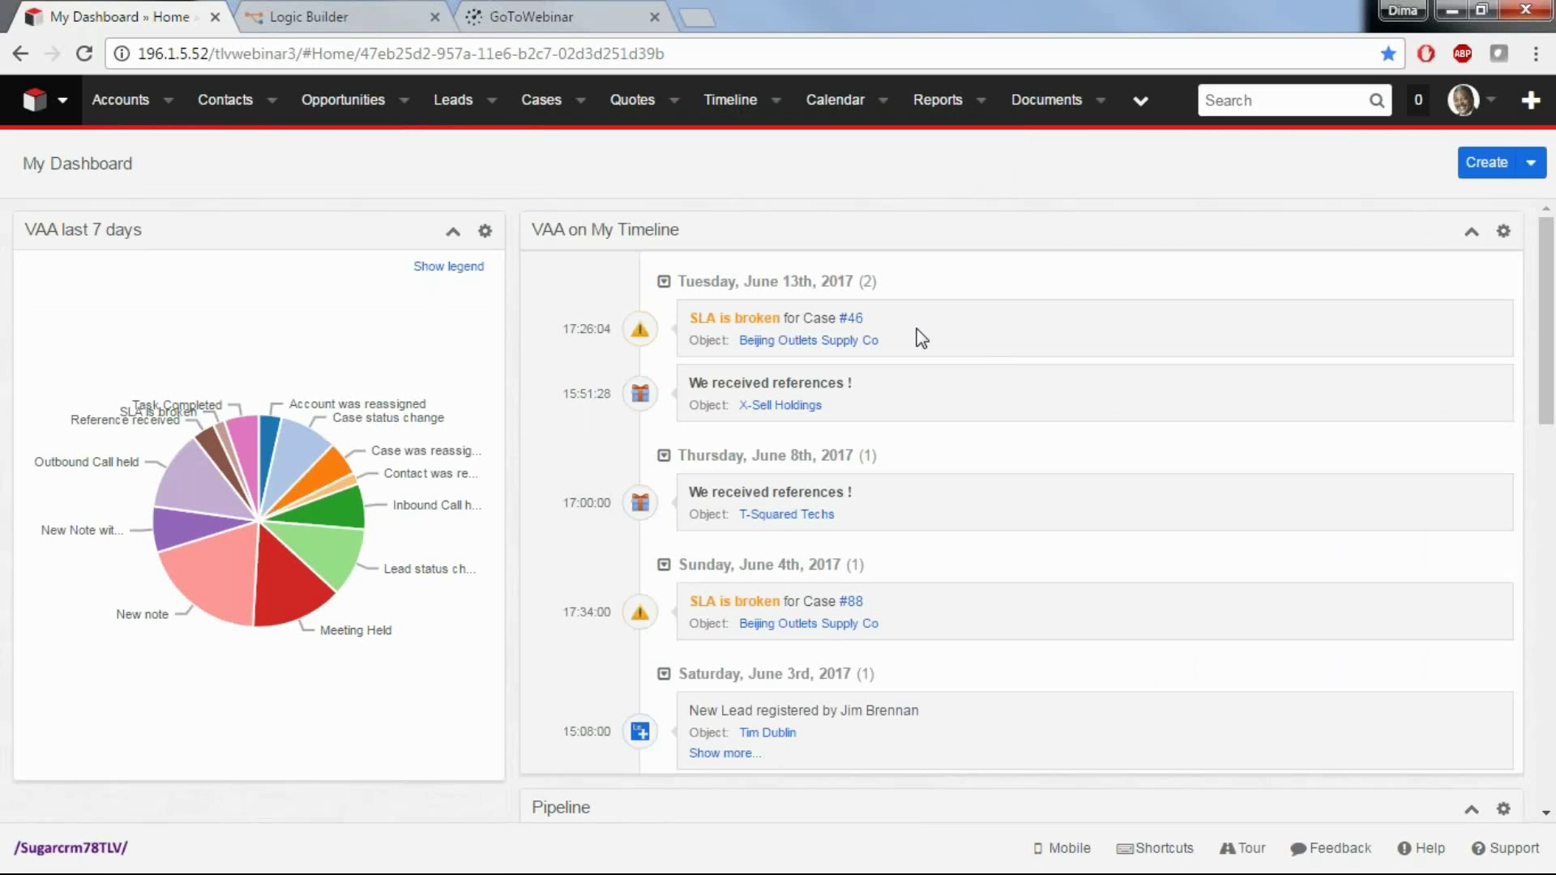
# Collapse the June 13th and June 4th, 2017 groups in the timeline dashlet, and expand June 13th again.
pyautogui.click(664, 283)
pyautogui.click(665, 437)
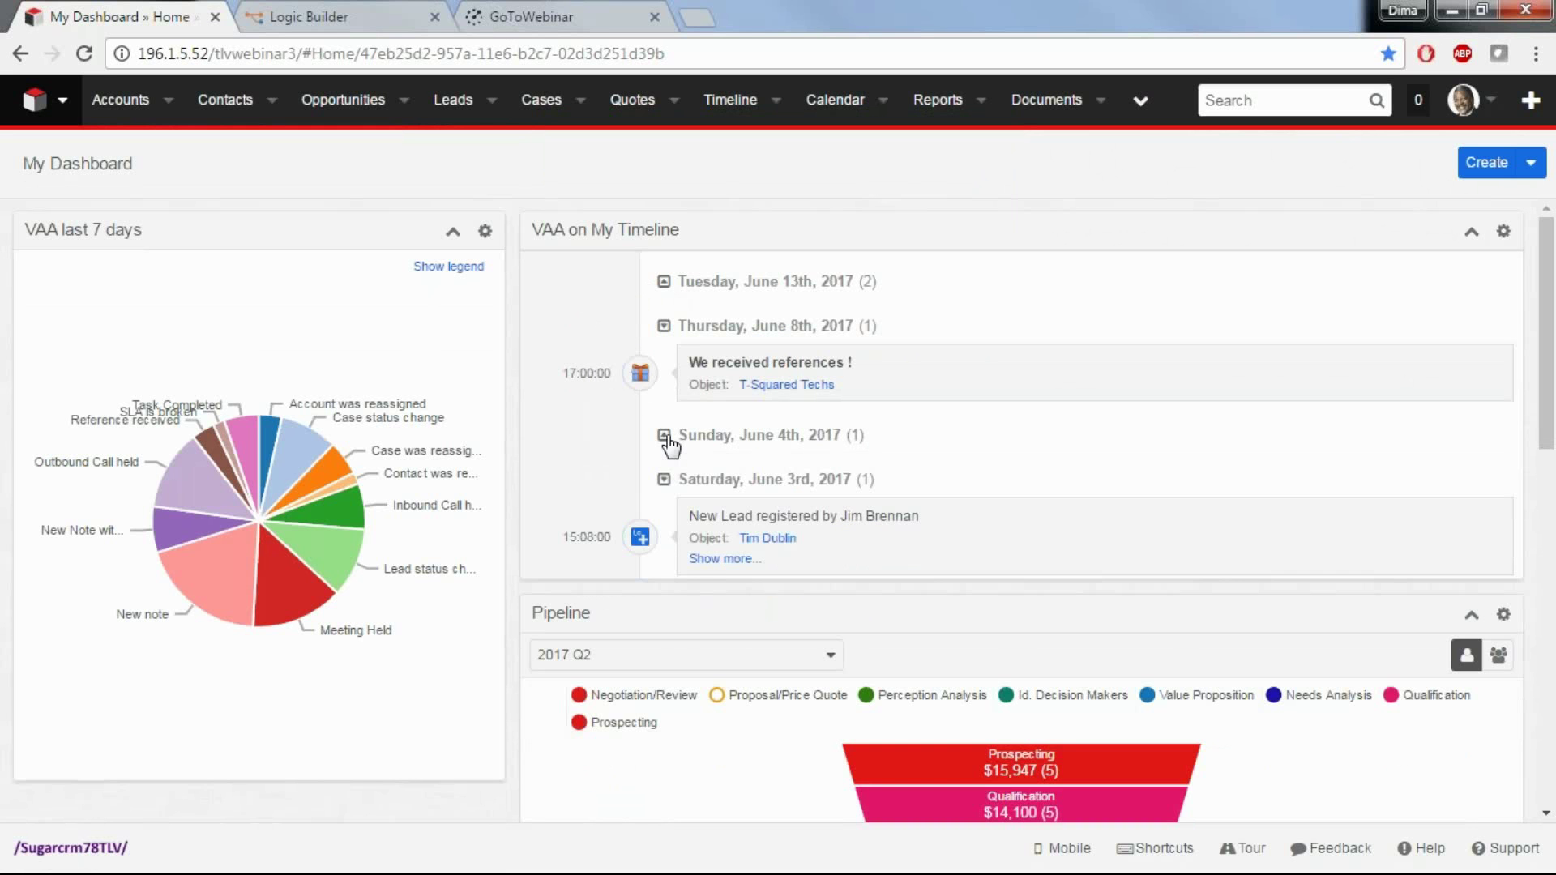
pyautogui.click(664, 283)
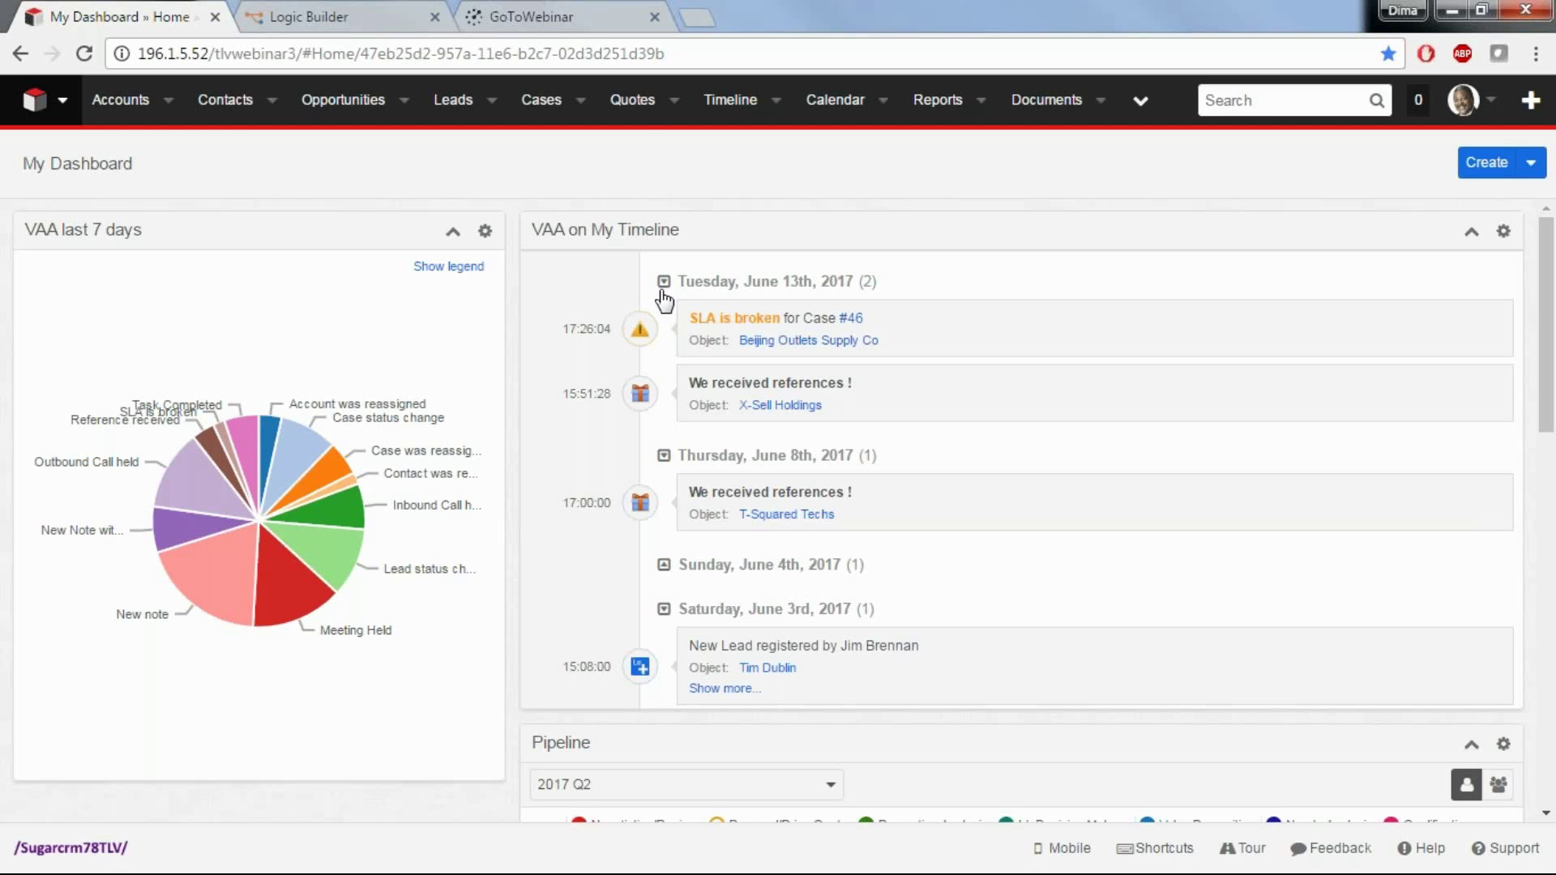
# Open the X-Sell Holdings account from the dashlet and examine its event timeline below the record details.
pyautogui.click(769, 407)
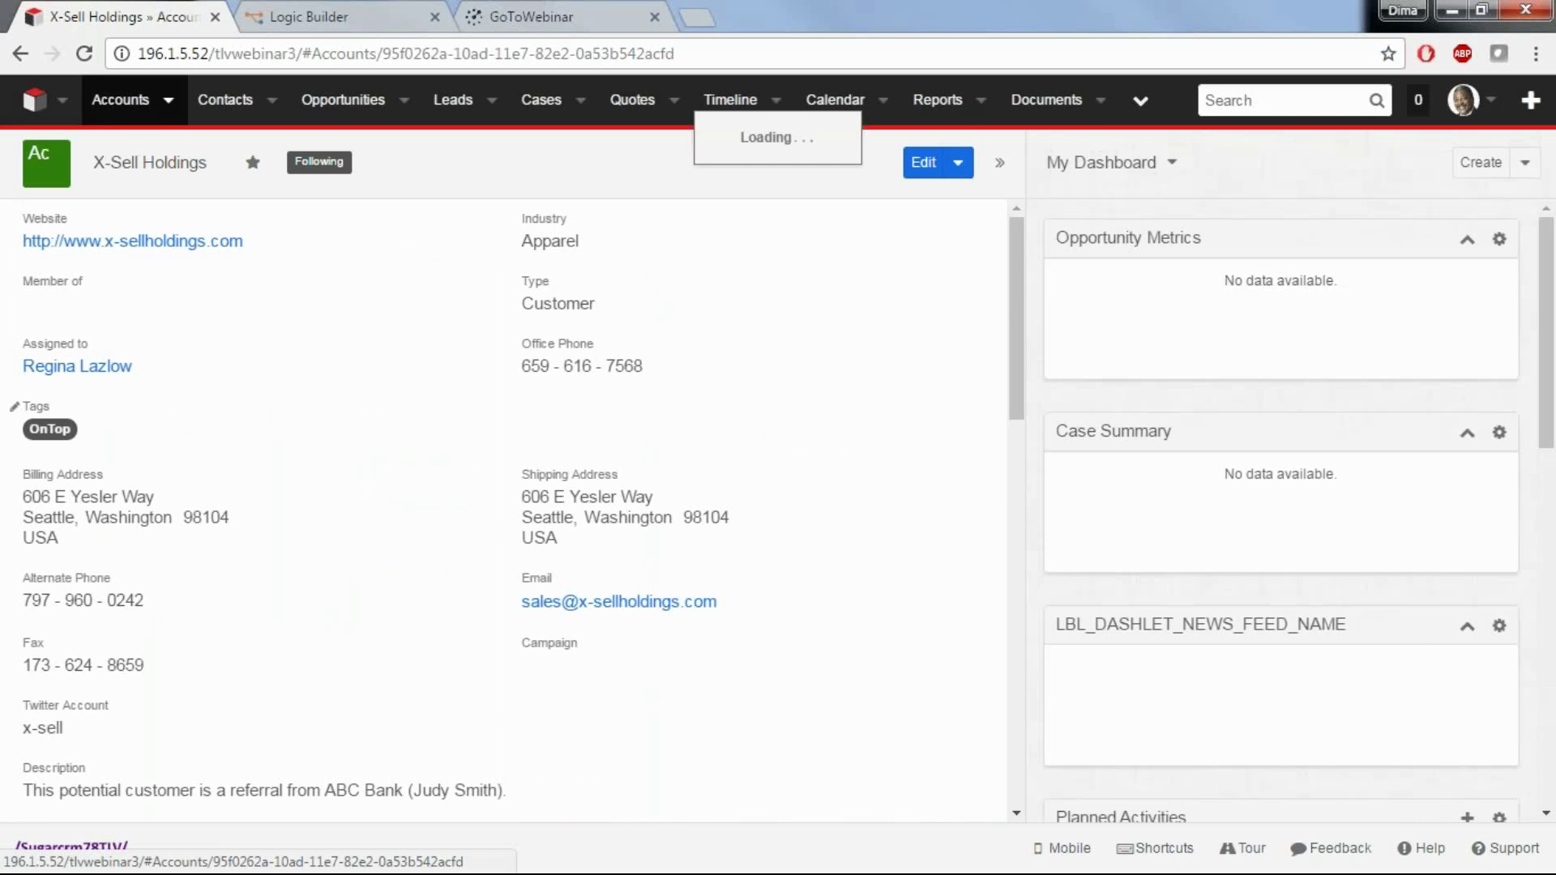
pyautogui.scroll(-5, 830, 264)
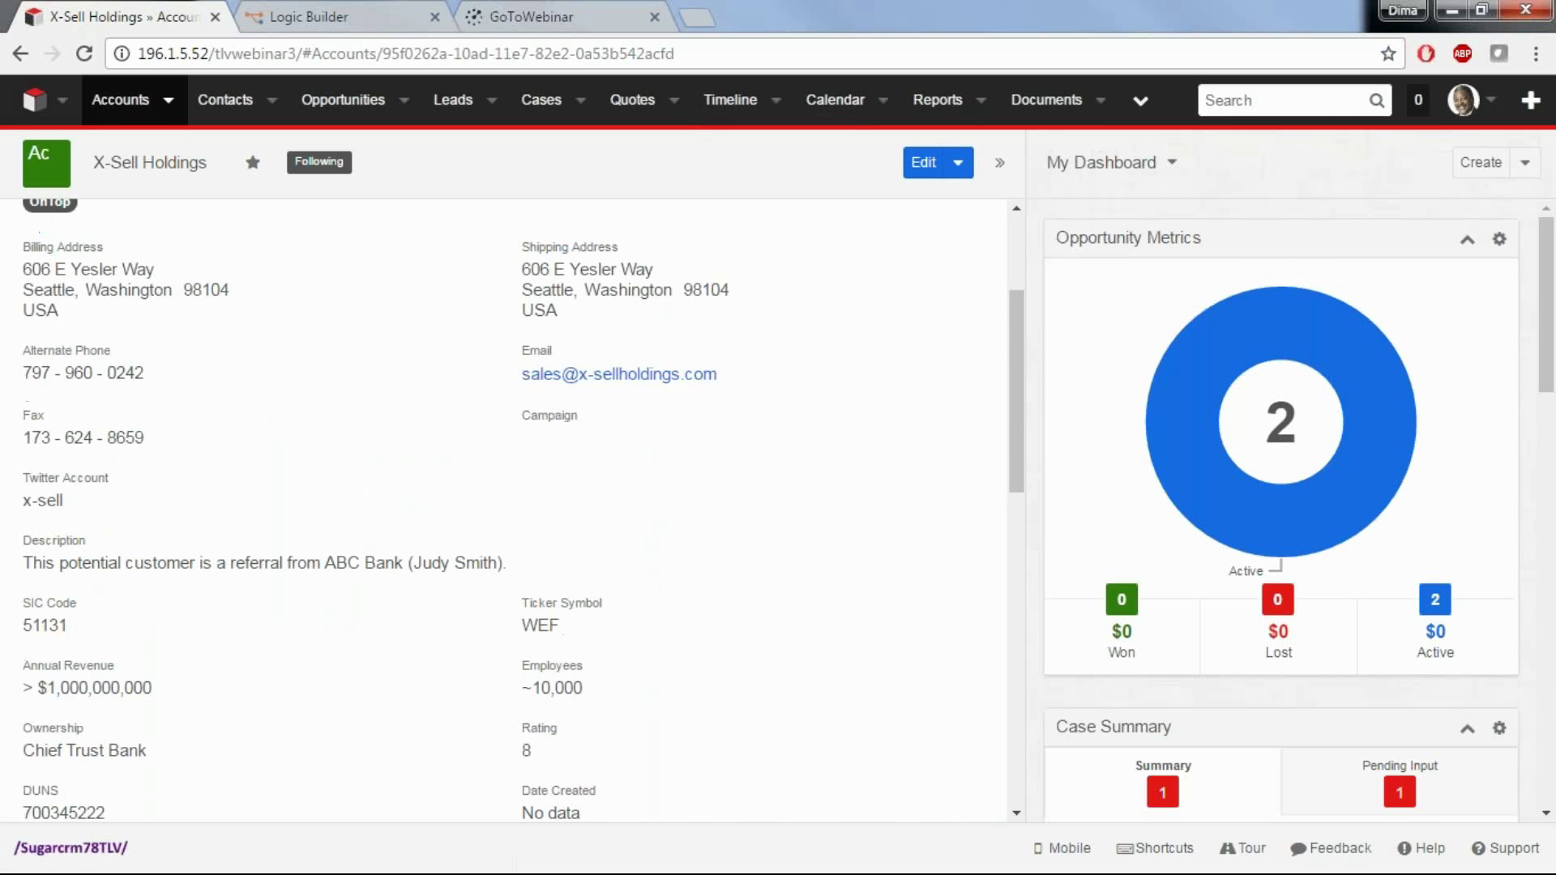
pyautogui.scroll(-4, 900, 290)
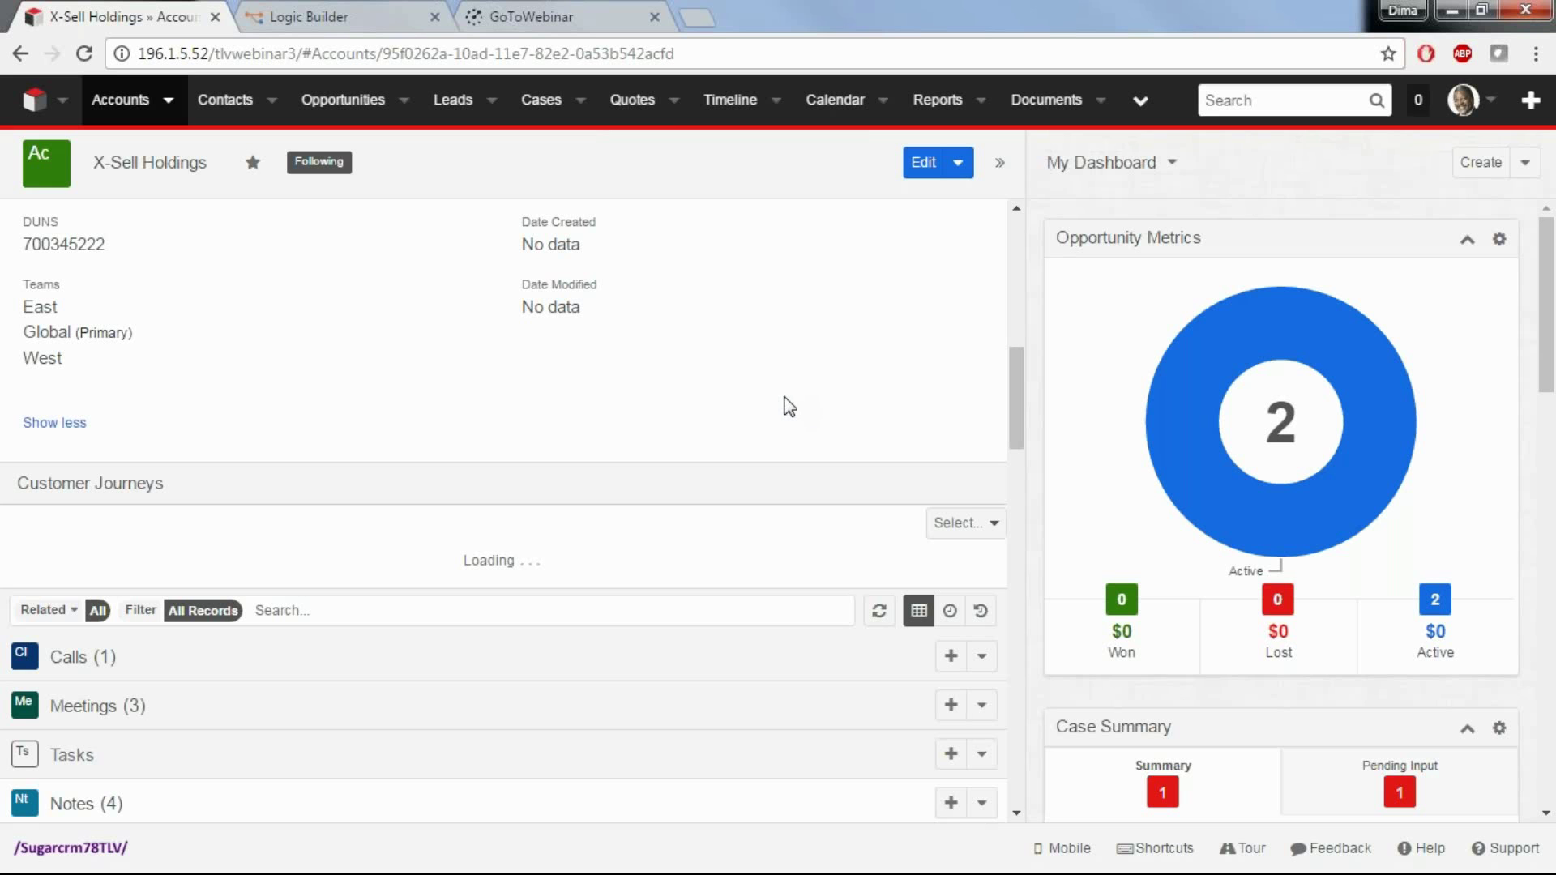
pyautogui.click(981, 610)
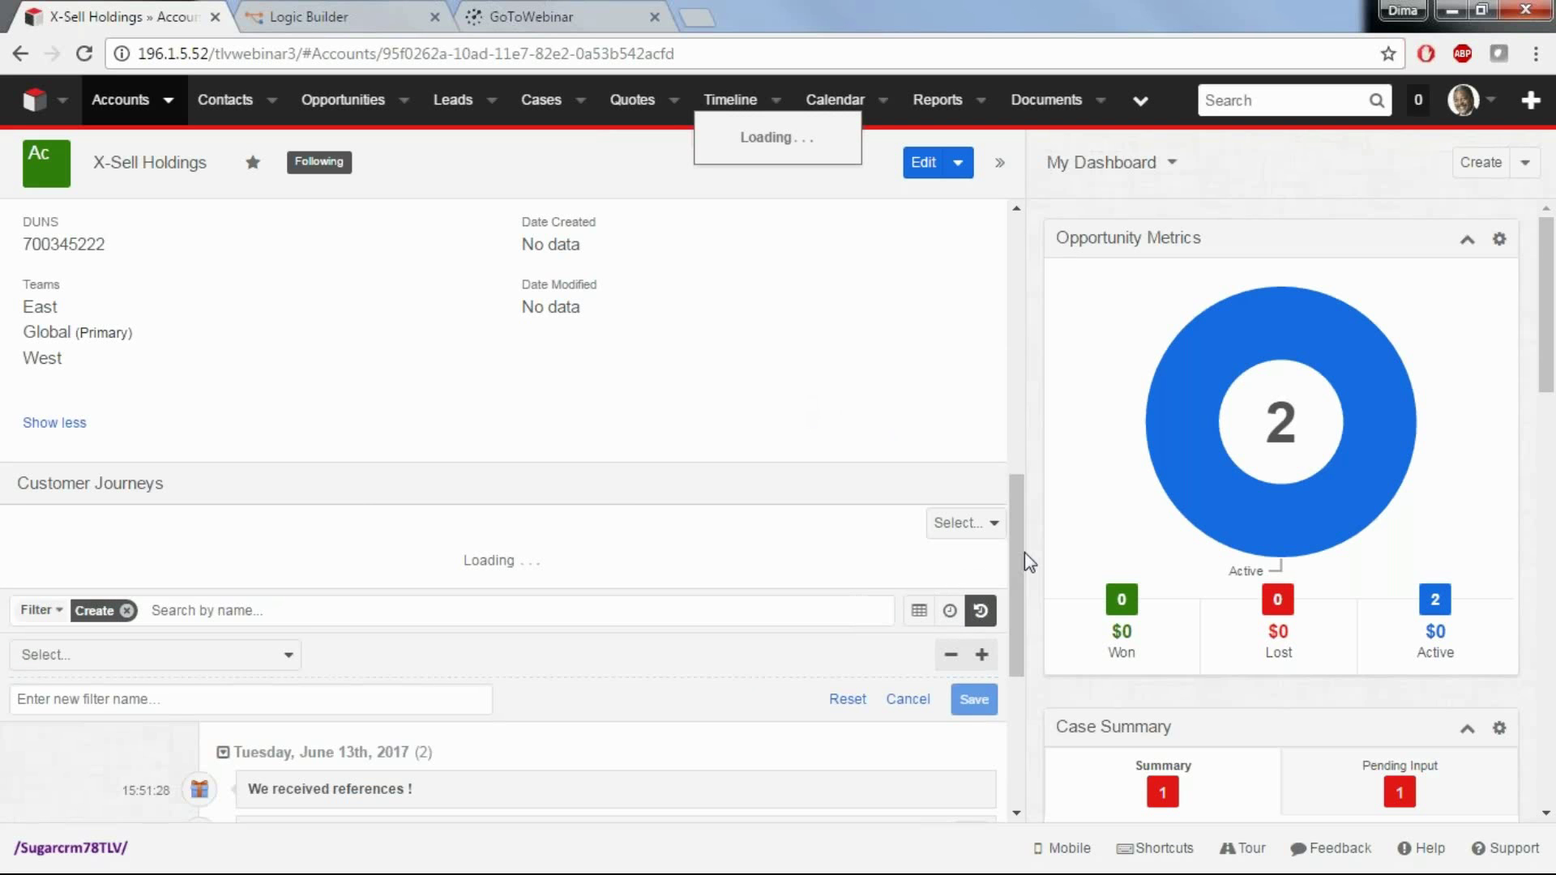
pyautogui.scroll(-4, 1025, 552)
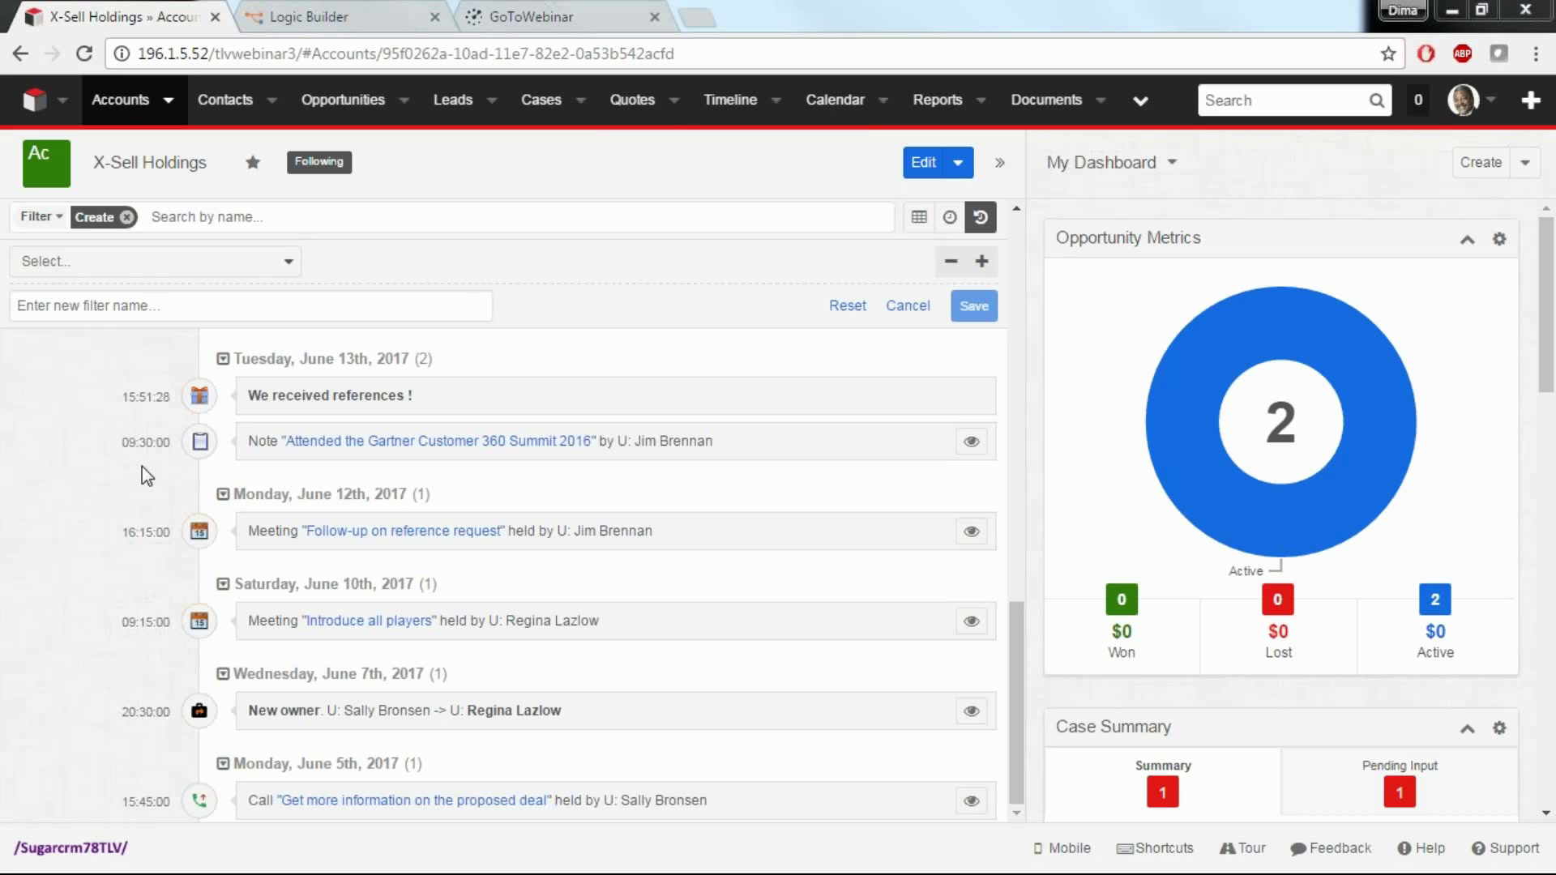
# Reset the event filter on the Accounts module's timeline and show the accounts as a list.
pyautogui.click(122, 100)
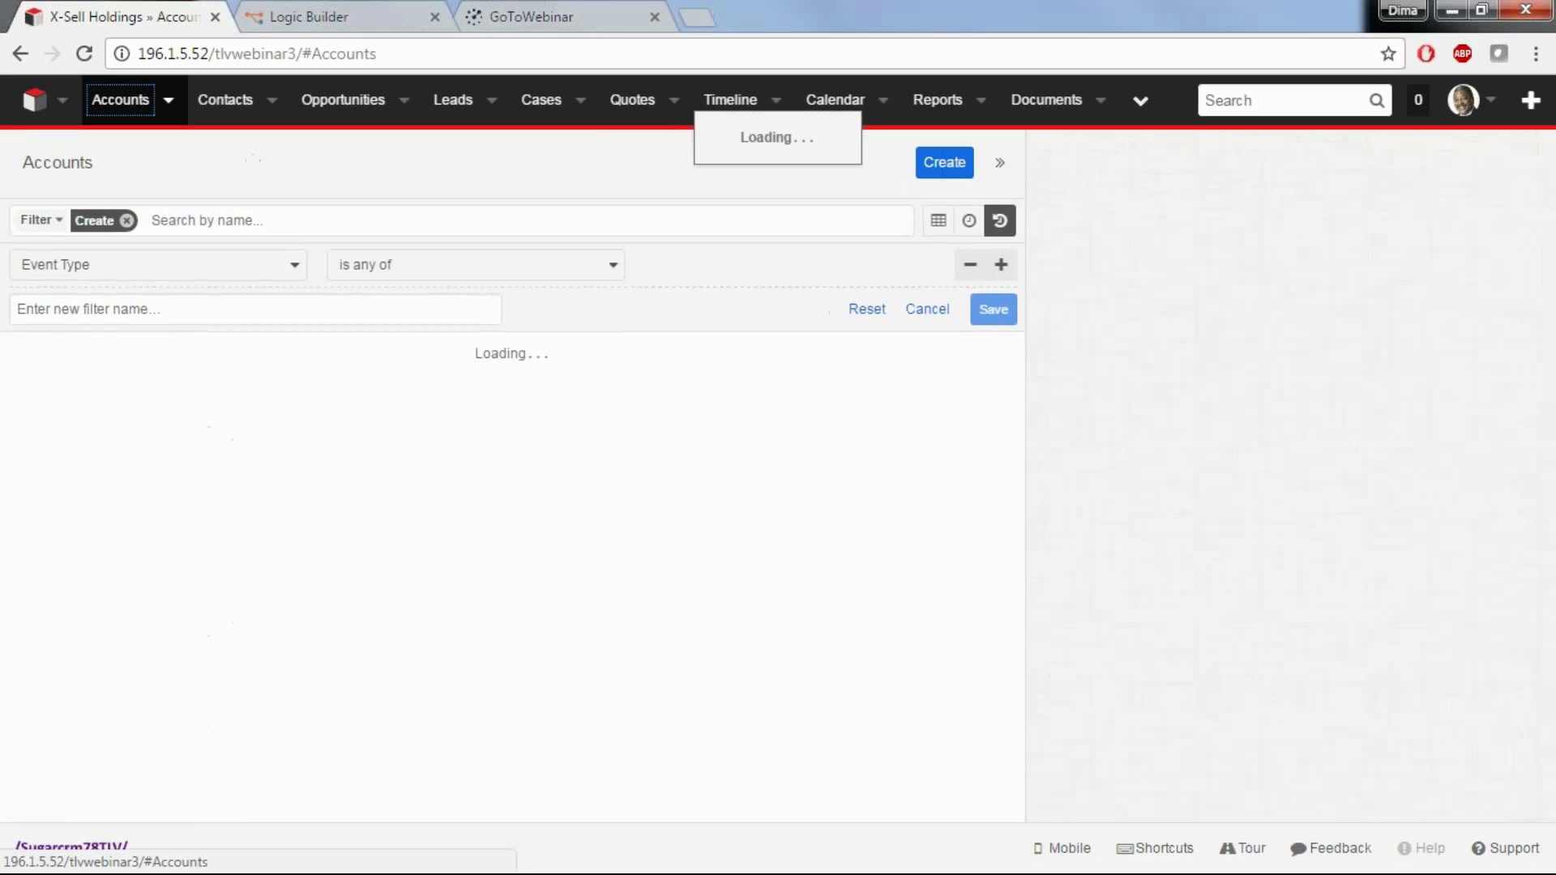
pyautogui.click(866, 310)
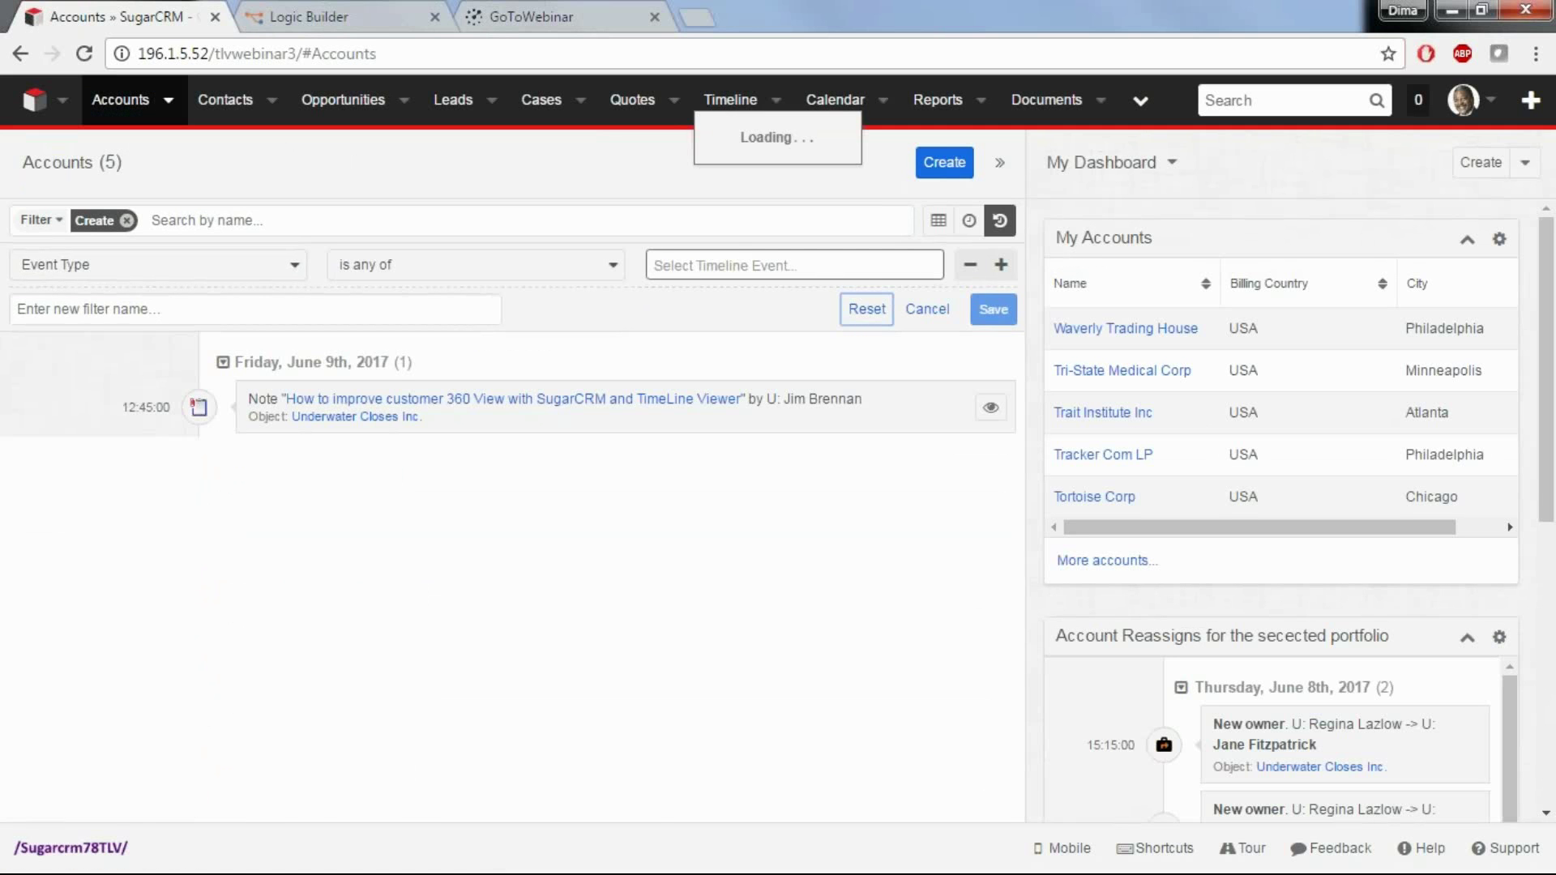
pyautogui.click(921, 221)
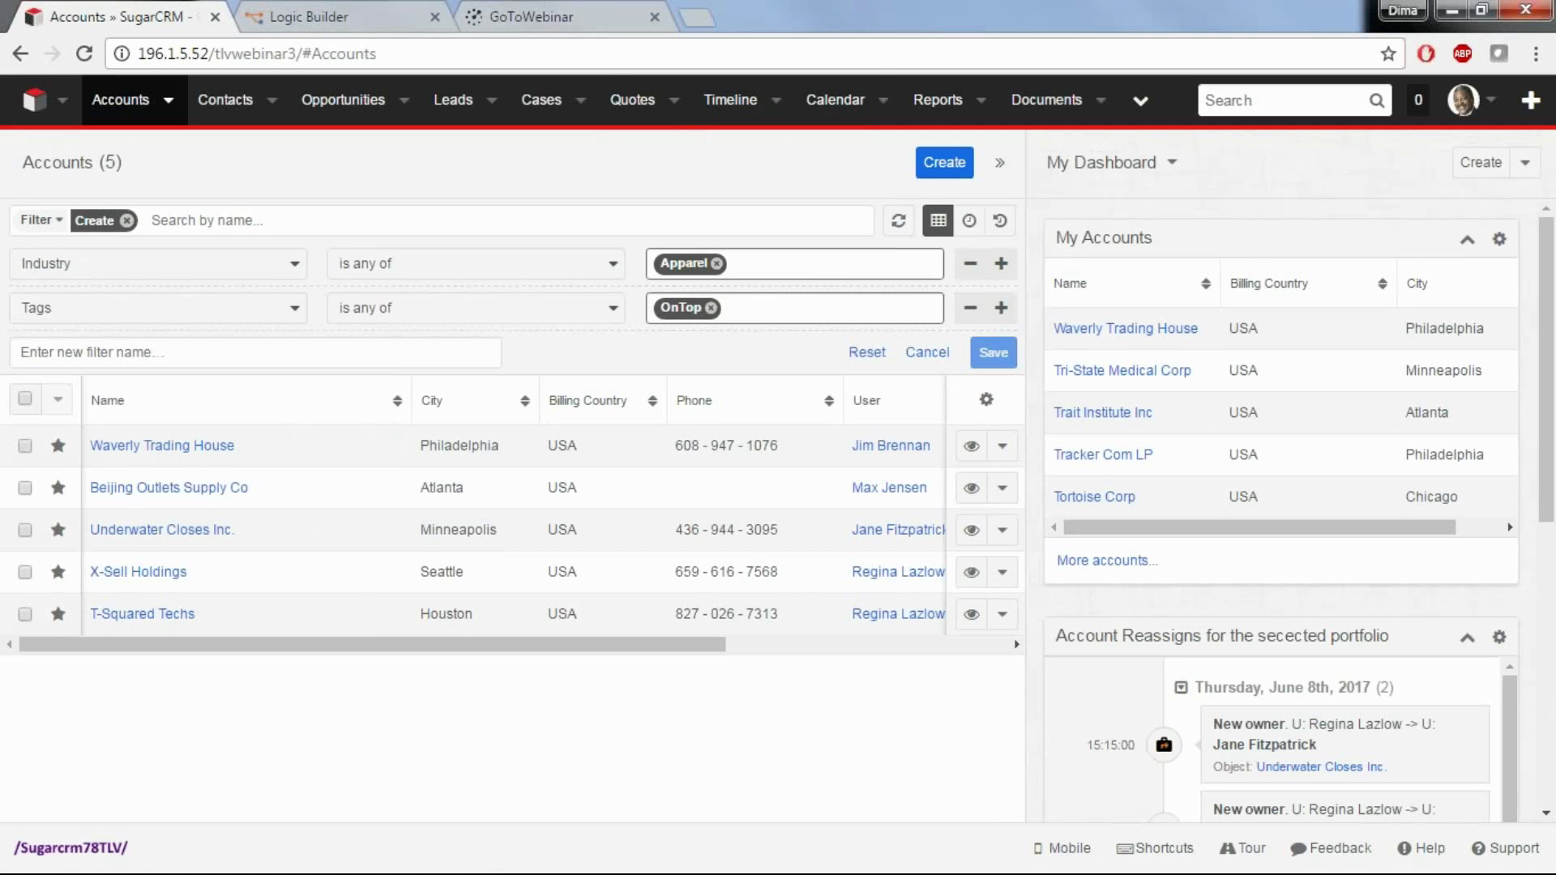
# Reset the accounts list filter and limit it to the Apparel industry and the OnTop tag.
pyautogui.click(867, 354)
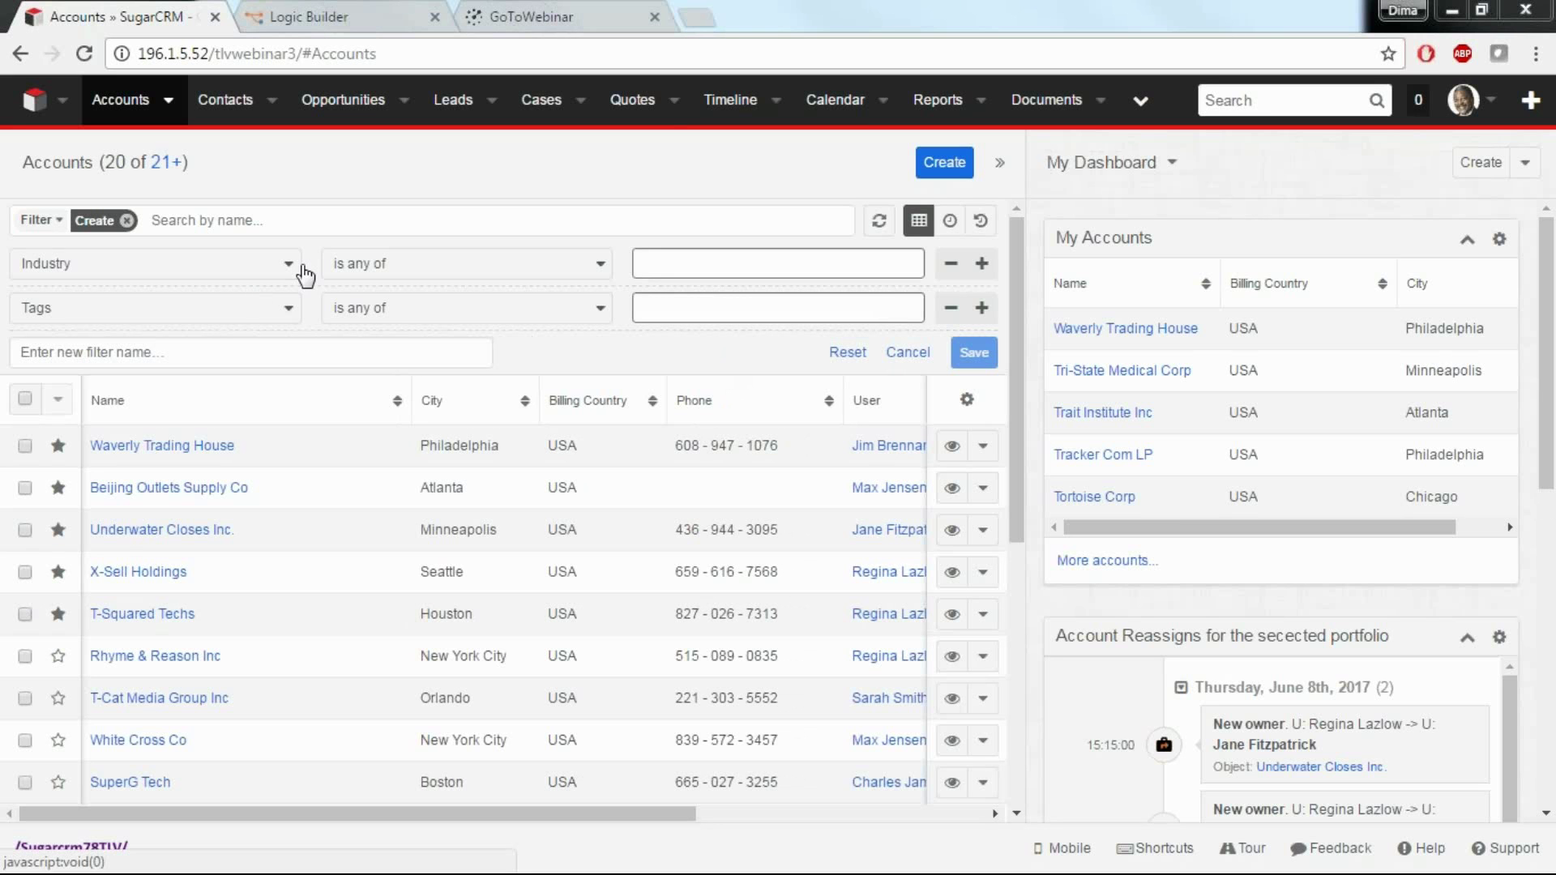
pyautogui.click(640, 264)
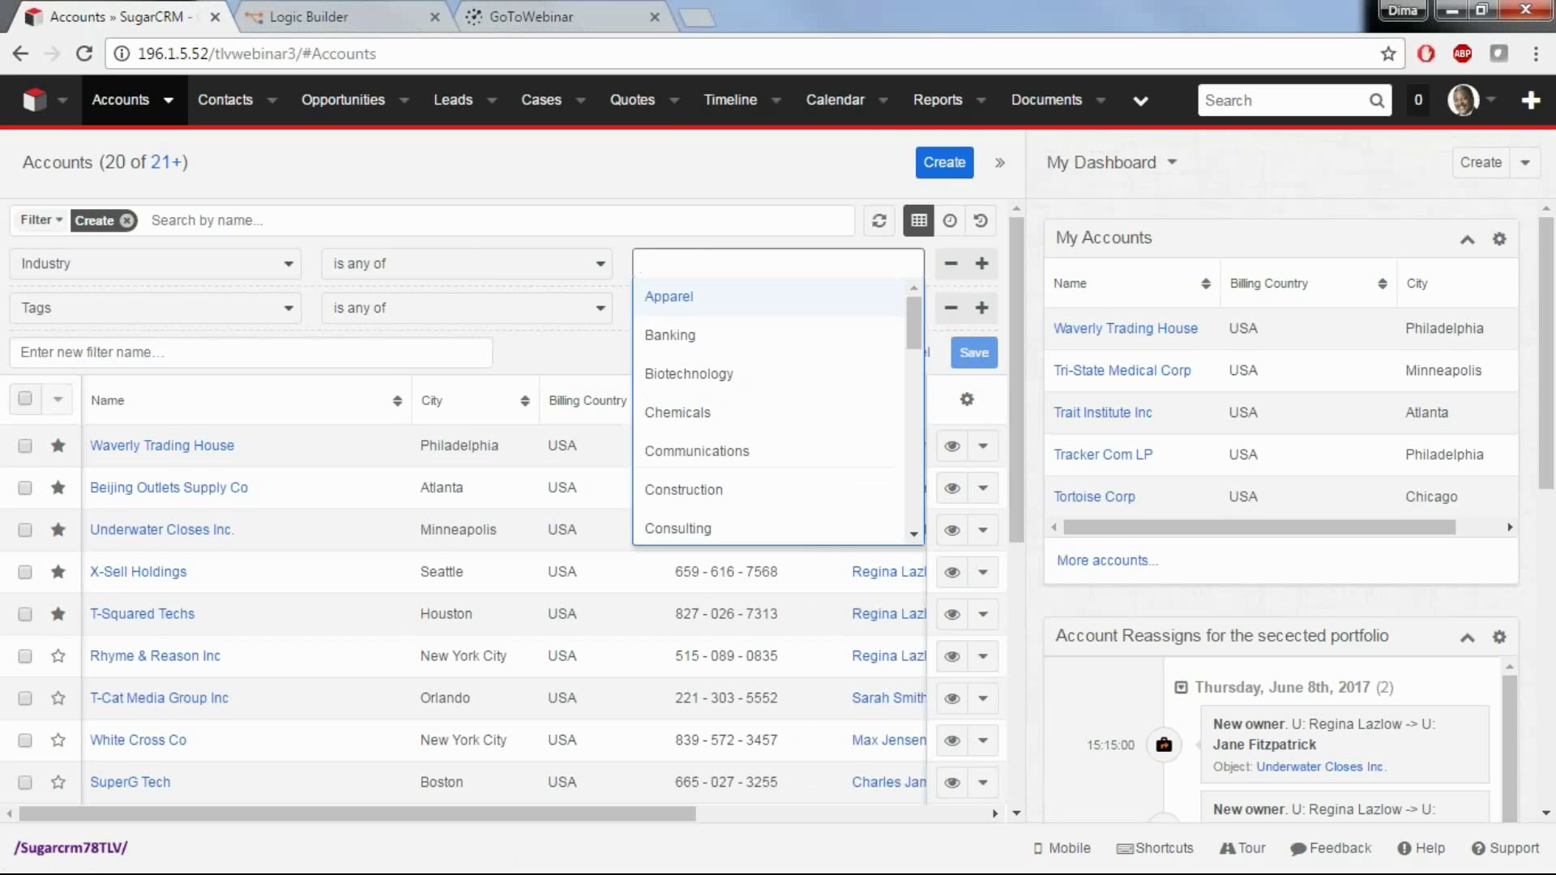
pyautogui.click(666, 301)
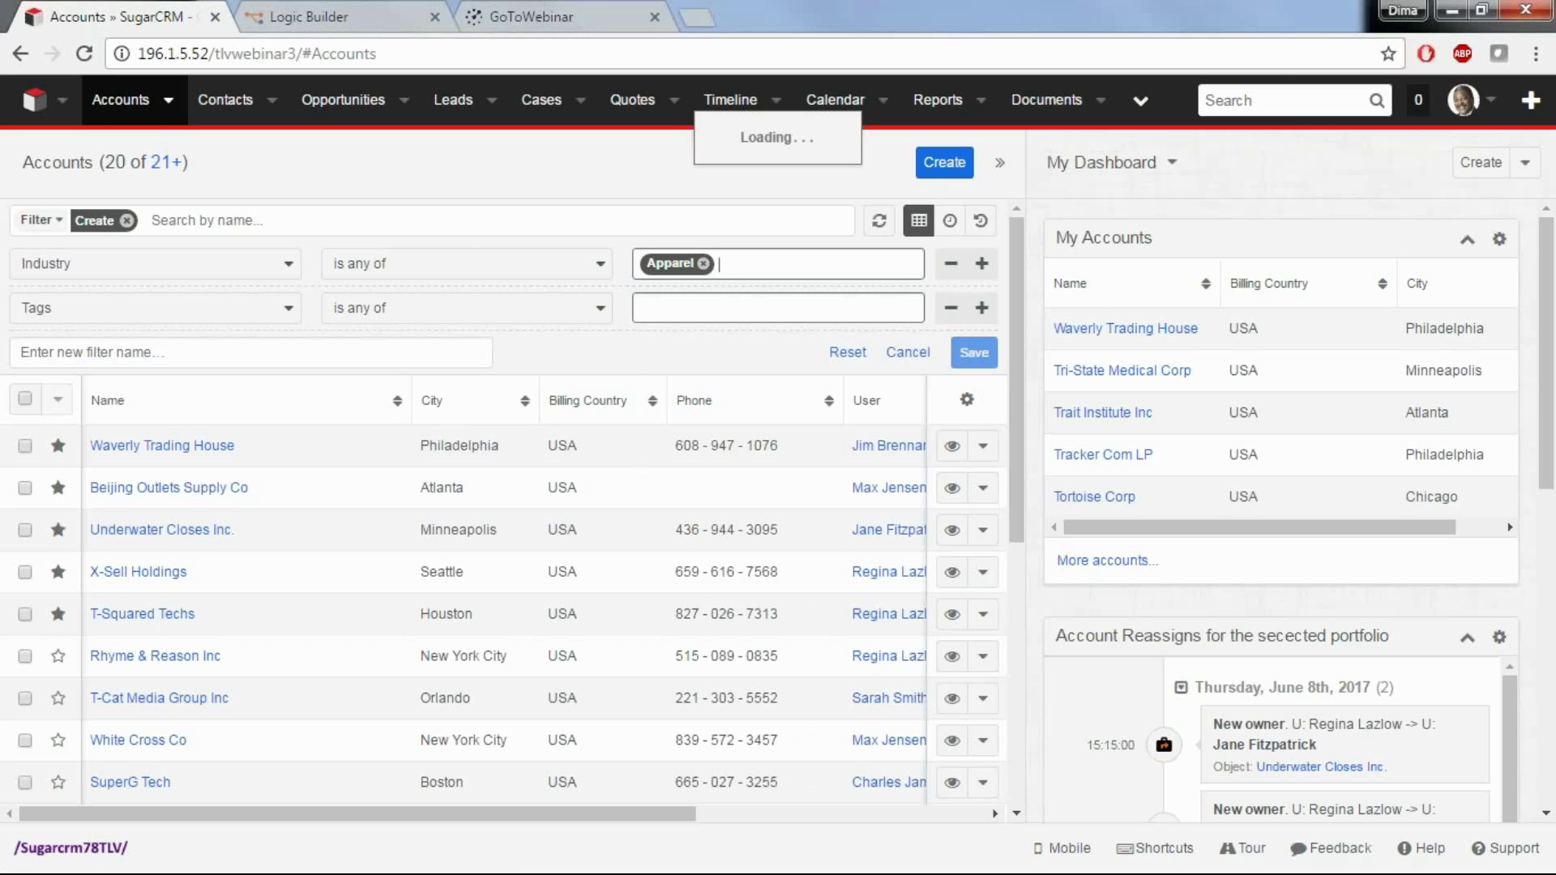
pyautogui.click(794, 307)
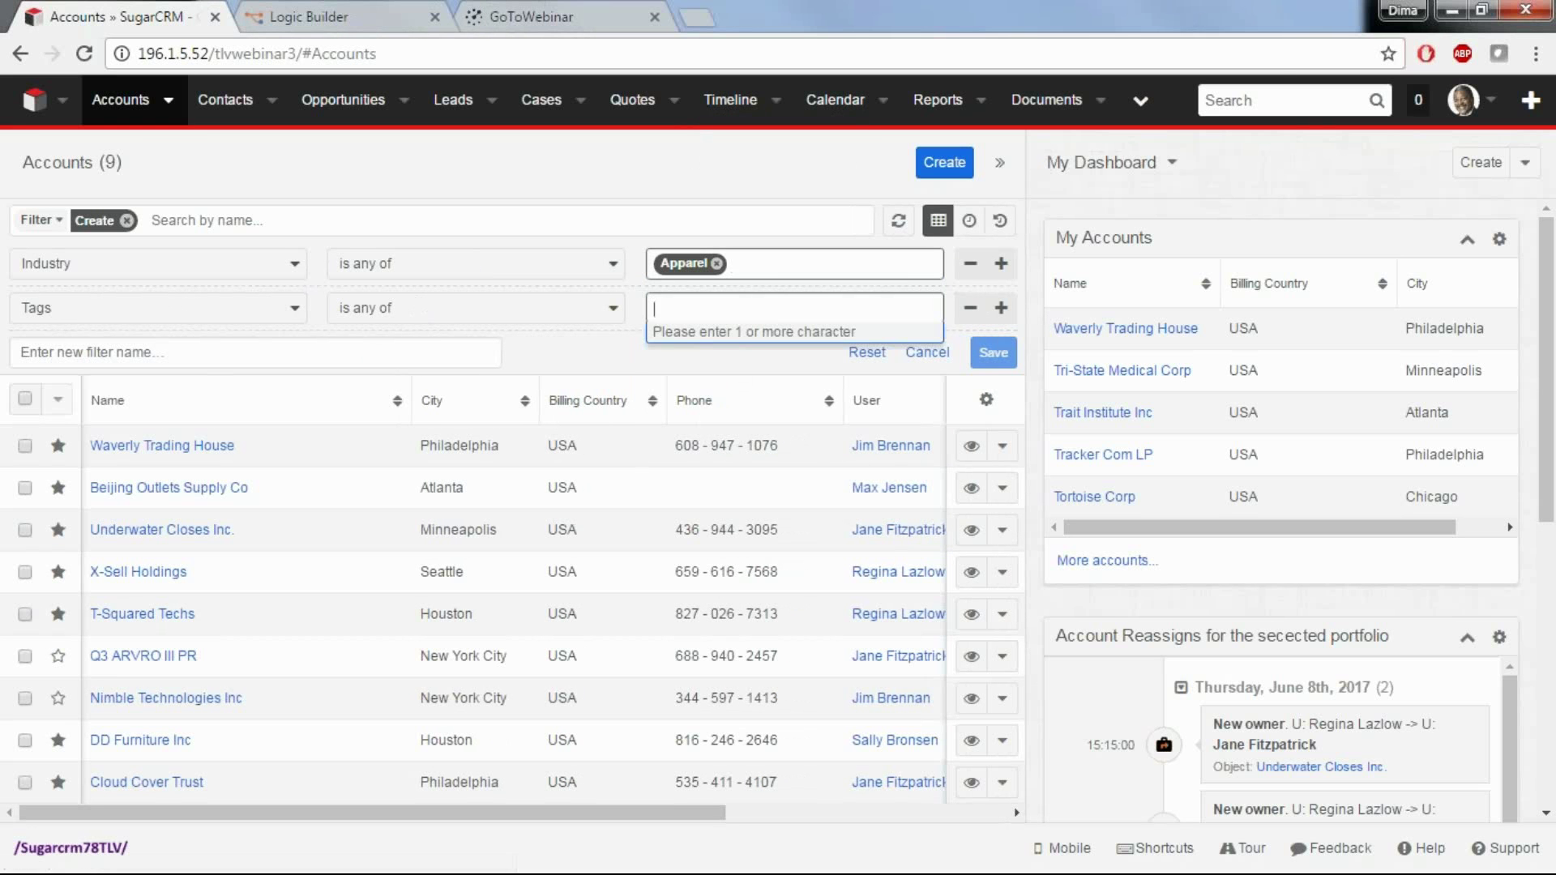
pyautogui.write('on')
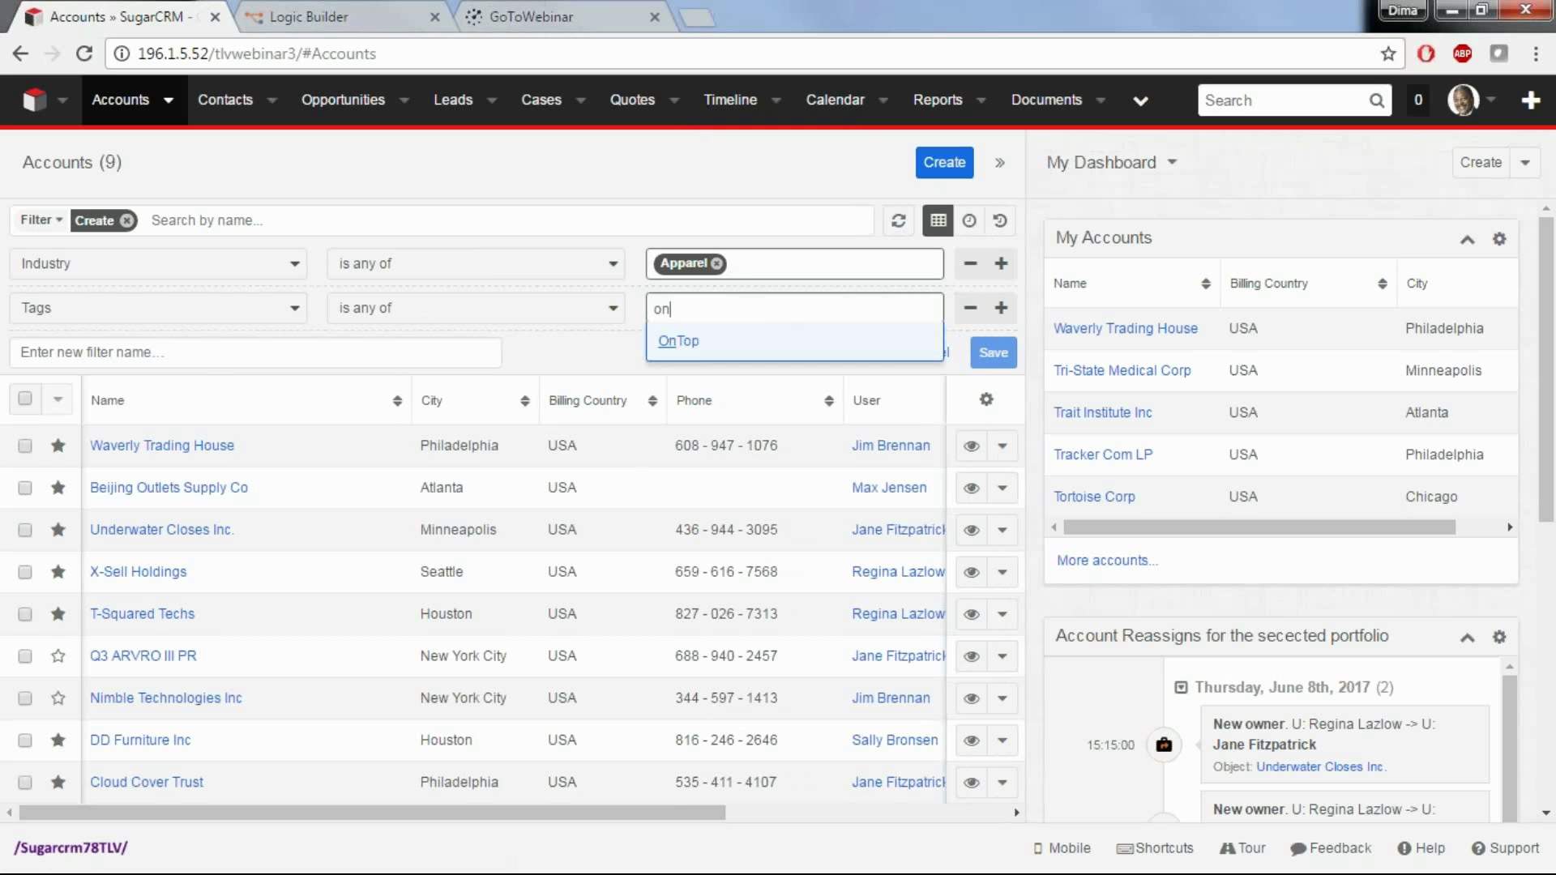
pyautogui.click(679, 341)
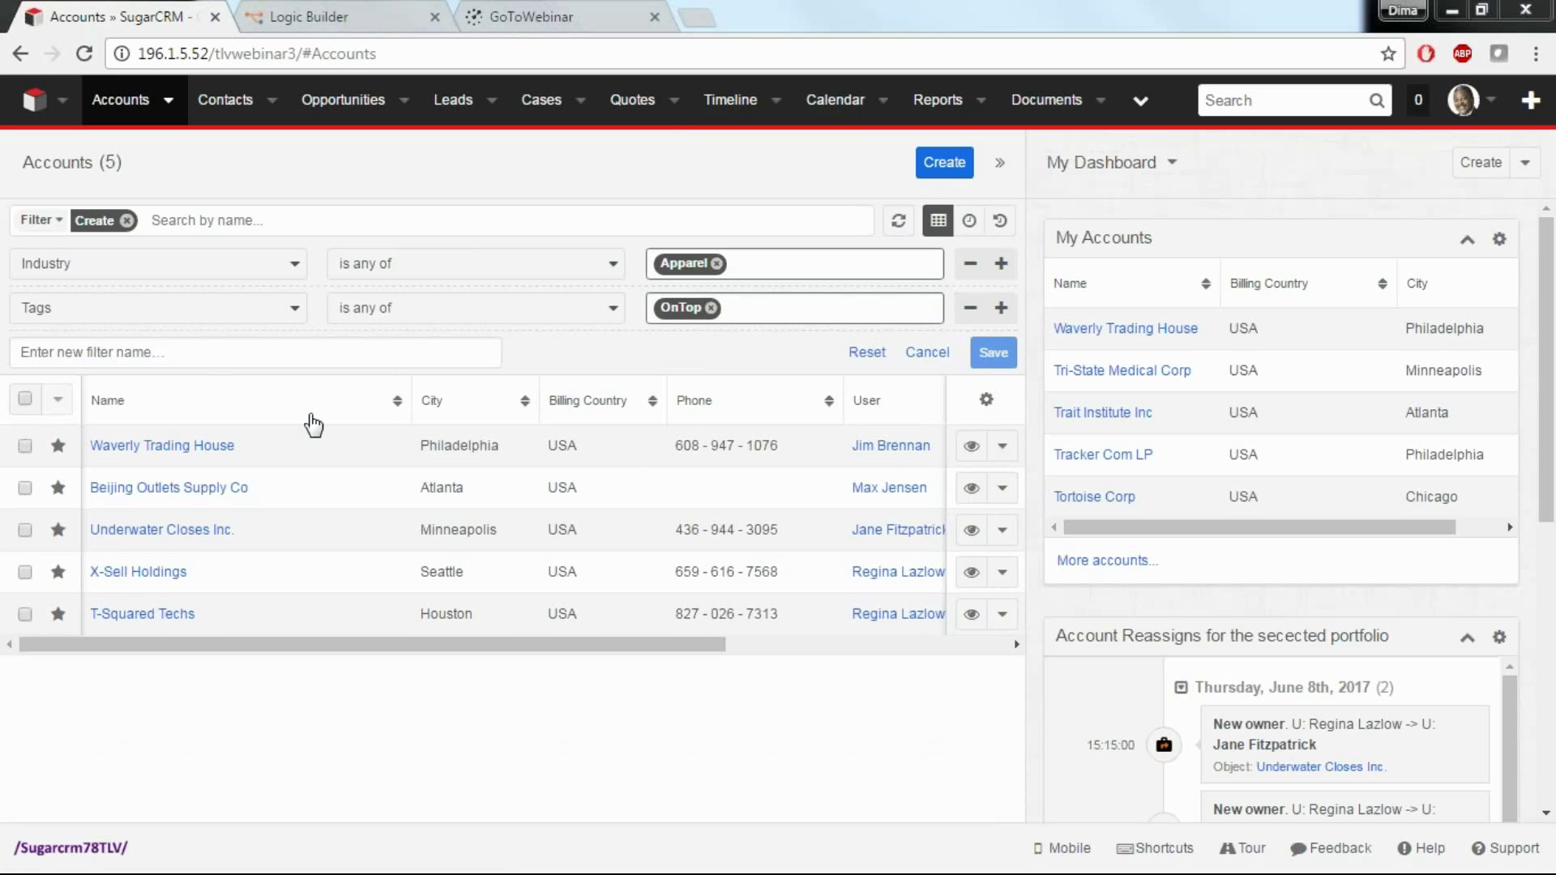
# Show the combined timeline of the filtered accounts and look through its events.
pyautogui.click(1000, 223)
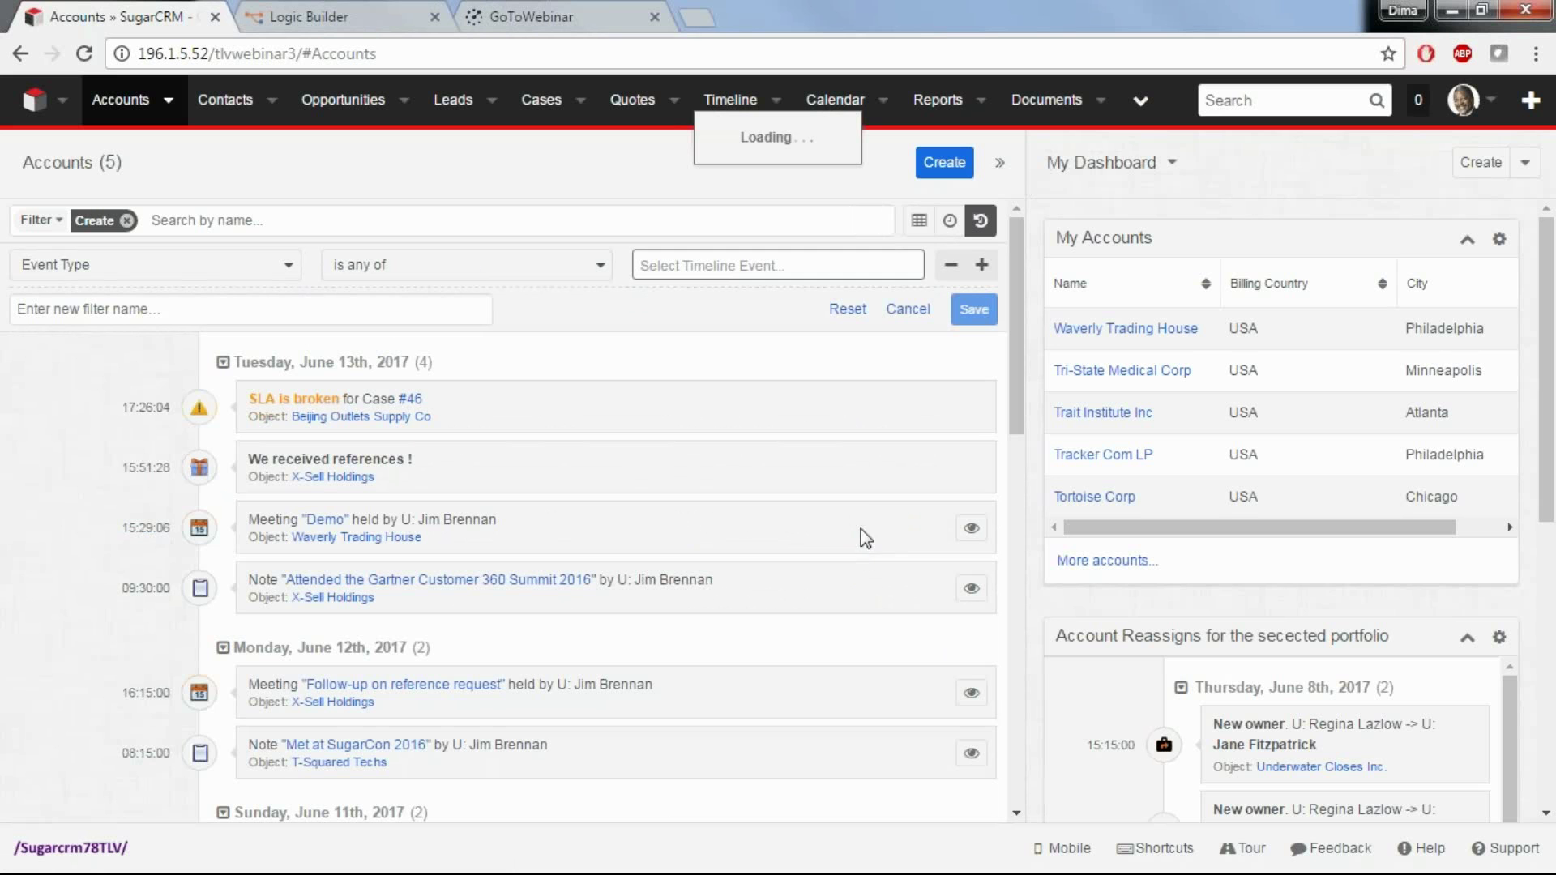
pyautogui.scroll(-4, 862, 437)
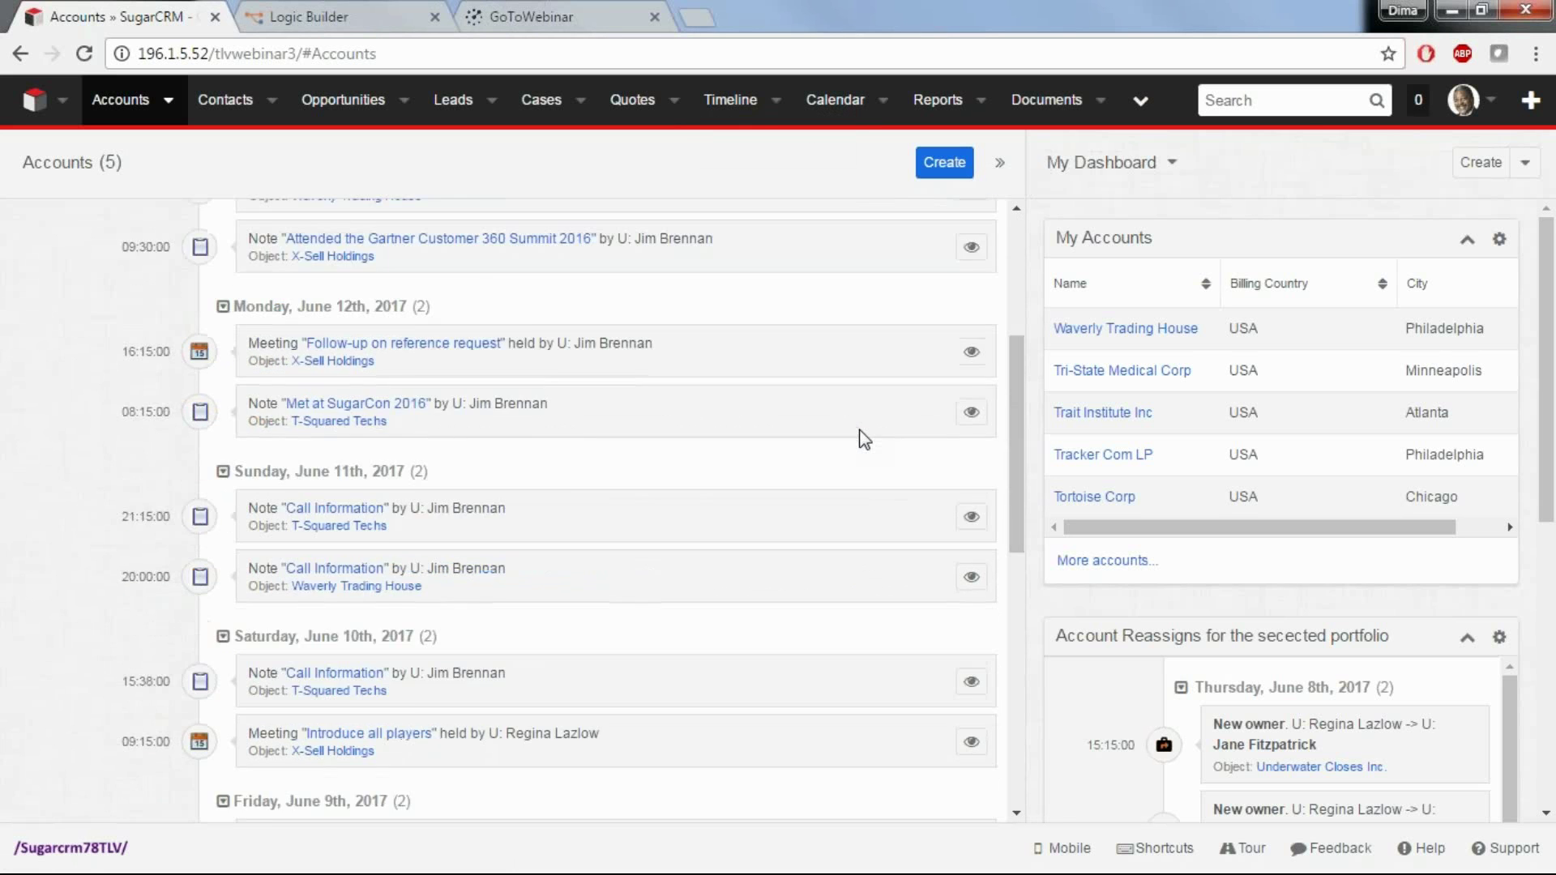
pyautogui.scroll(4, 868, 434)
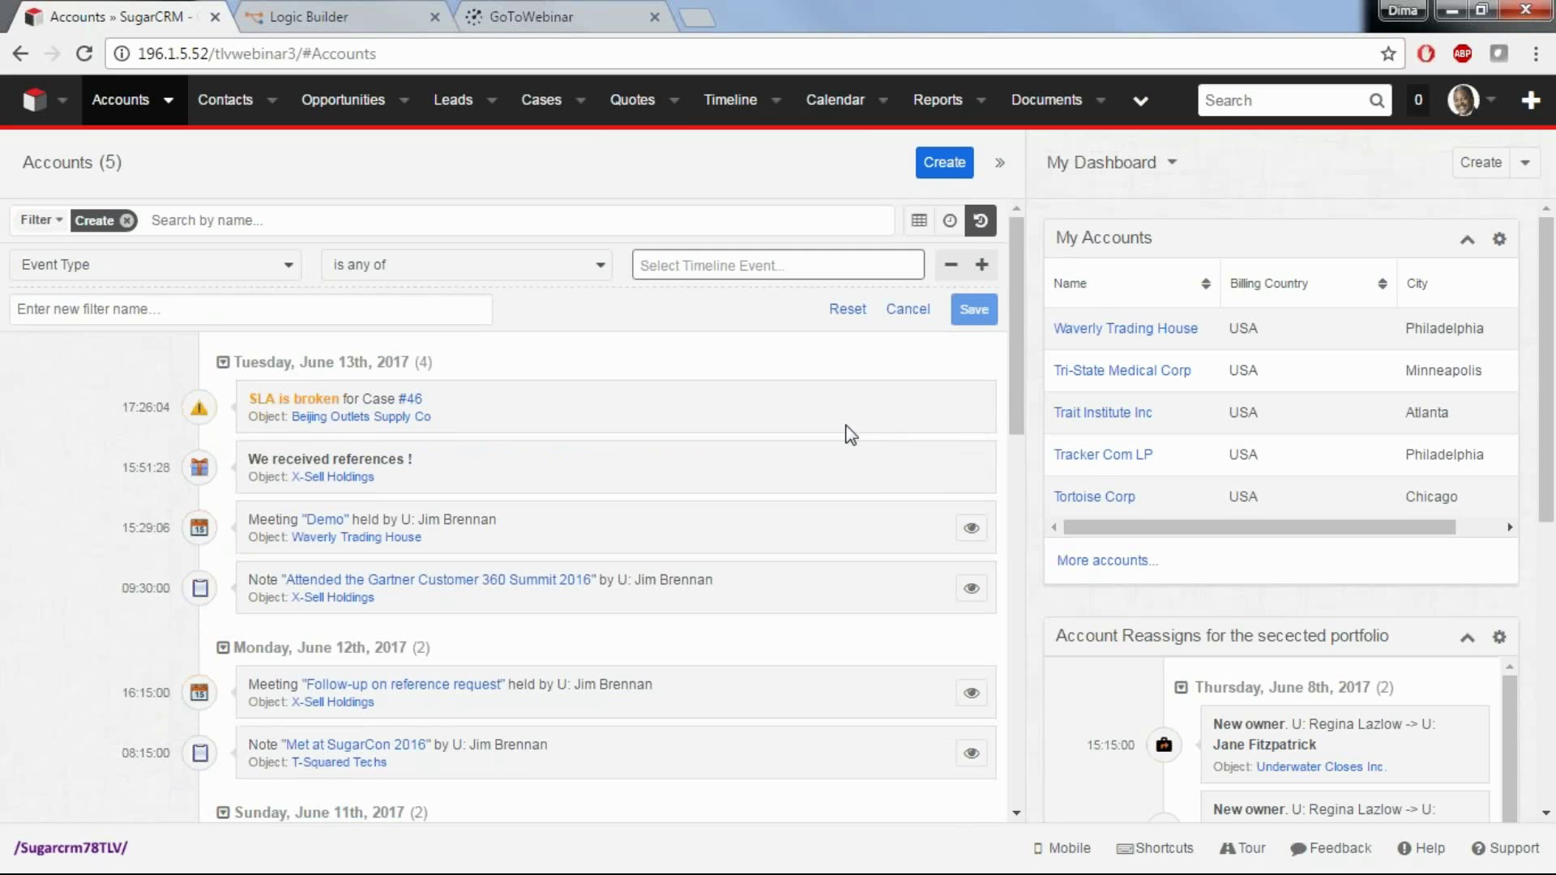
# Filter the accounts timeline by the New Note with attach event type and open the Underwater Closes Inc. account from the matching event.
pyautogui.click(699, 270)
pyautogui.click(705, 300)
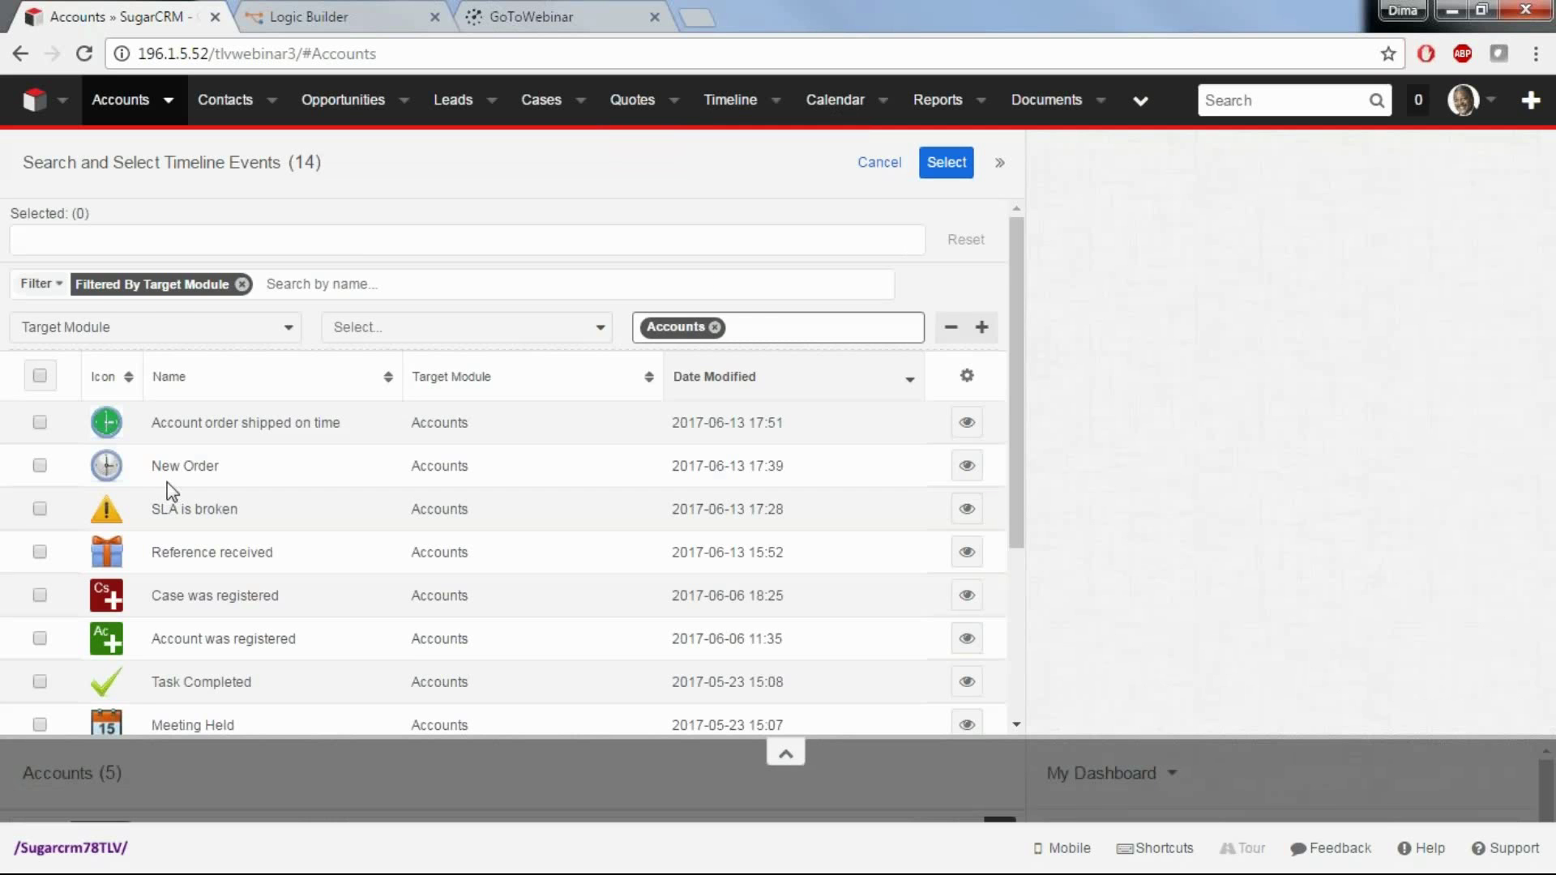
pyautogui.scroll(-2, 249, 469)
pyautogui.scroll(-3, 244, 495)
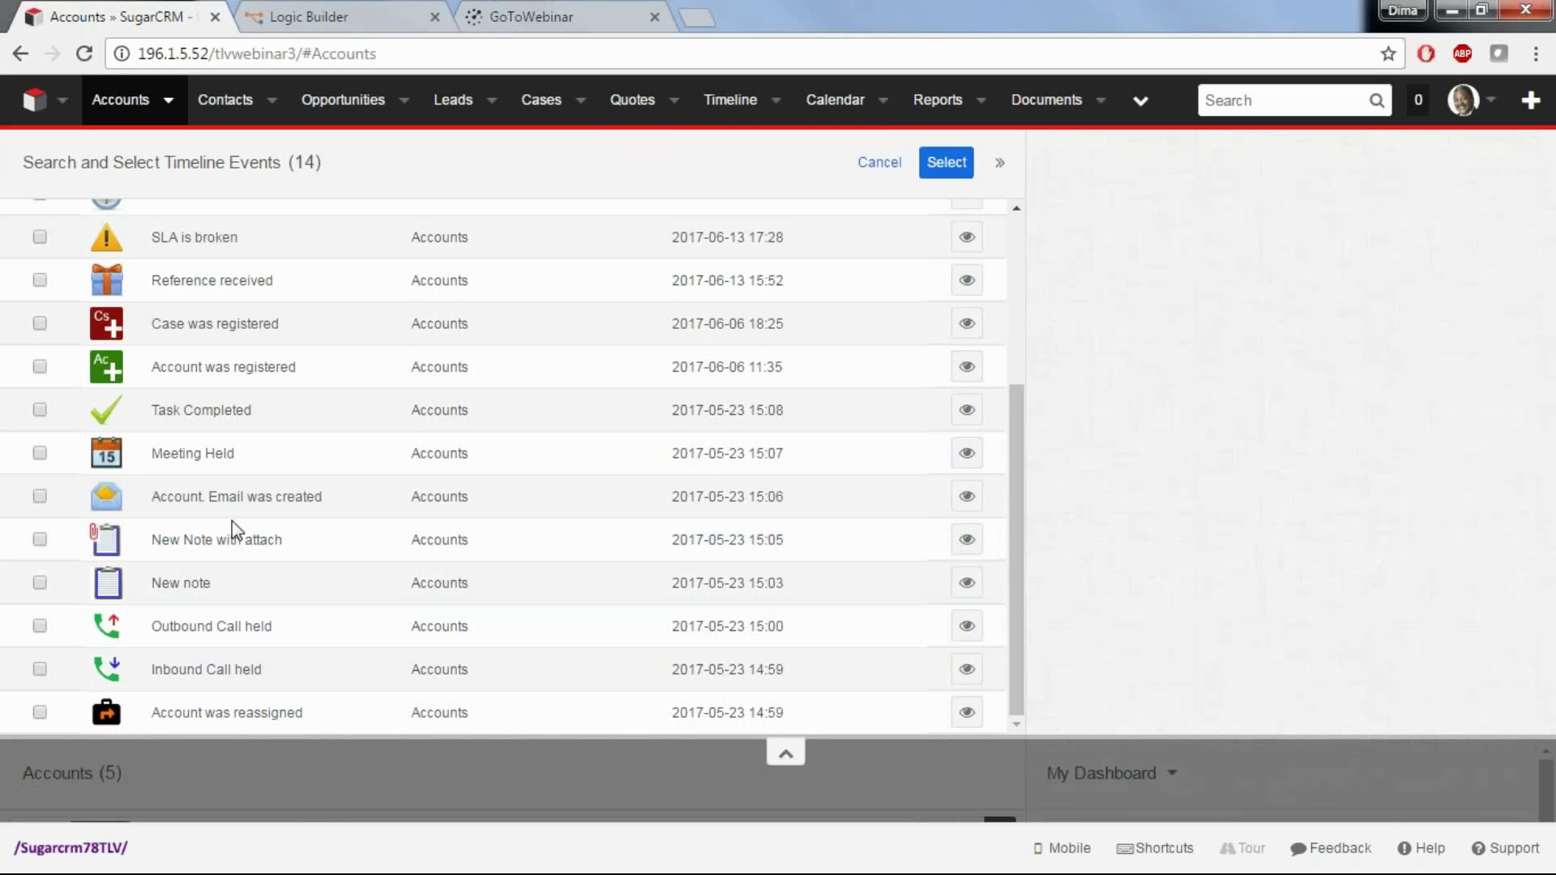
pyautogui.click(172, 539)
pyautogui.click(946, 162)
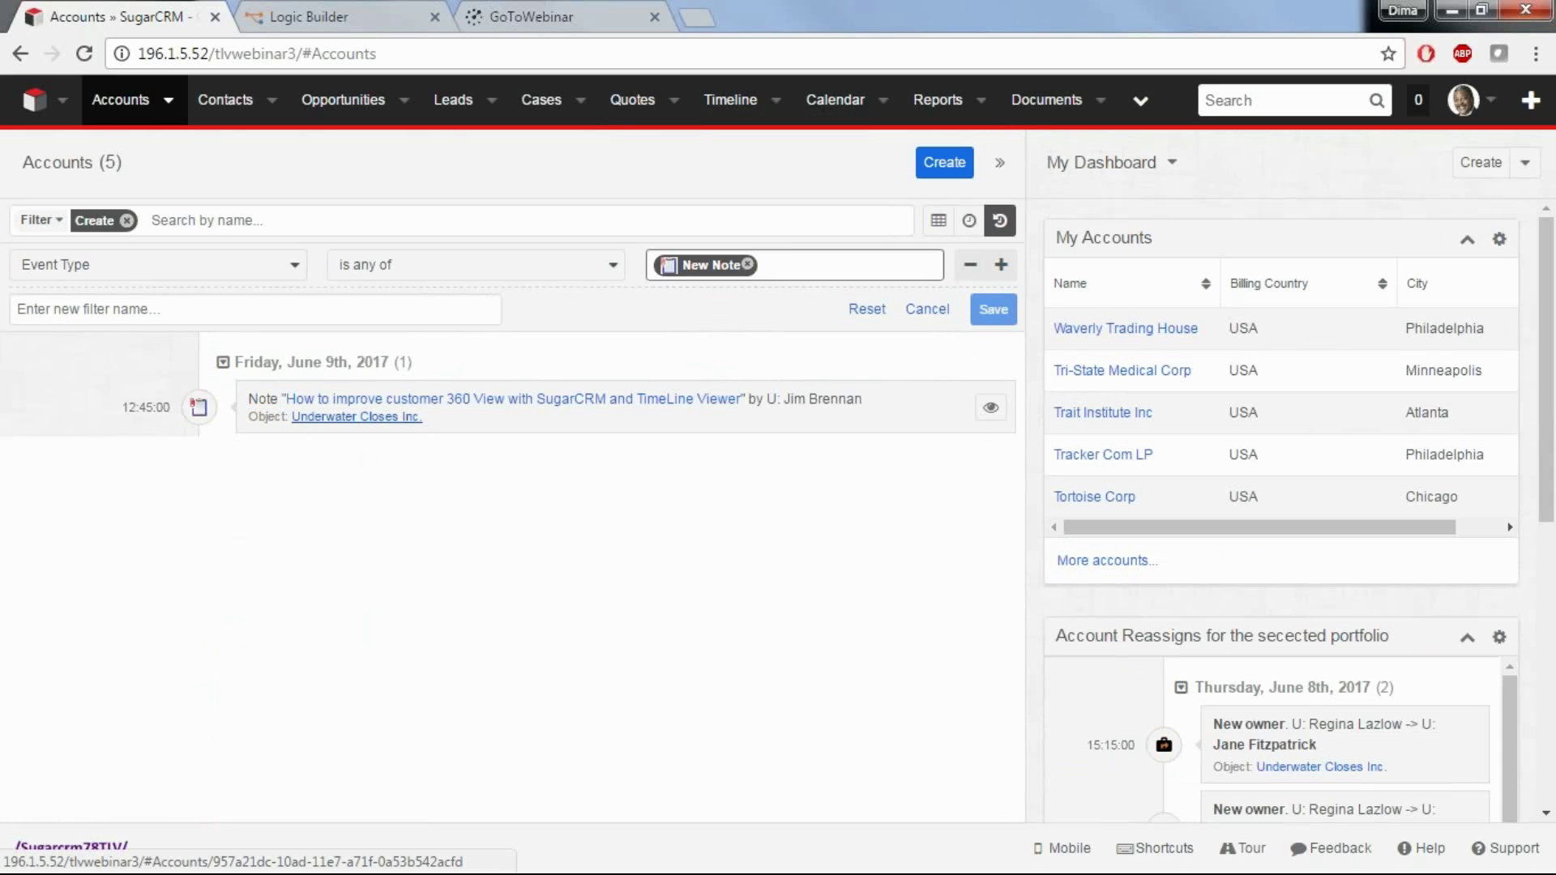
pyautogui.click(357, 416)
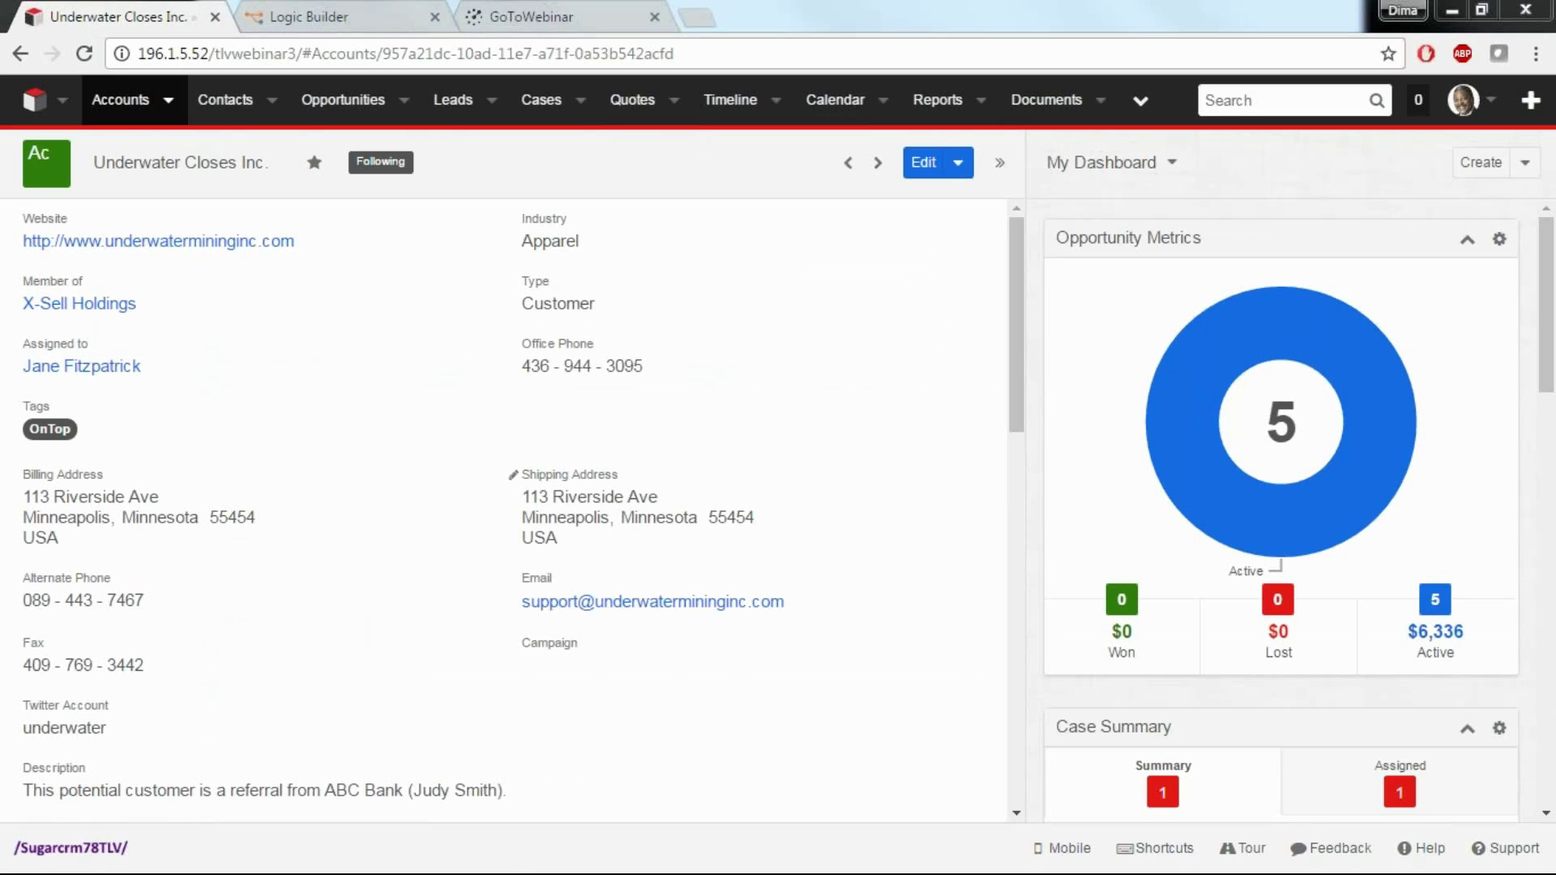
# Return to the Accounts module and look through the account reassignment and notes with attachments timeline dashlets.
pyautogui.click(129, 98)
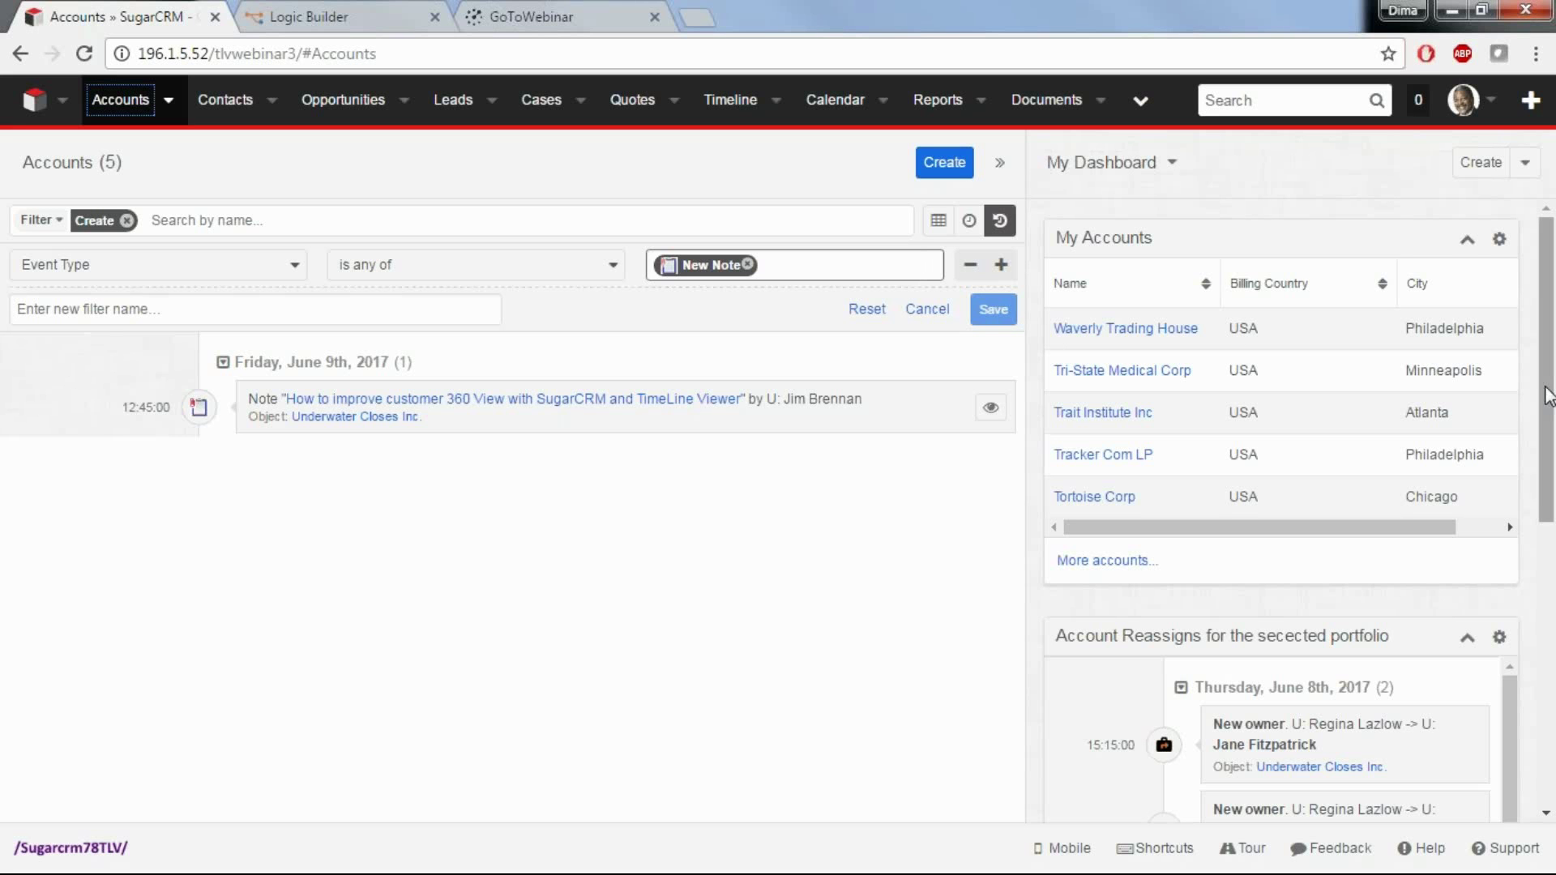
pyautogui.scroll(-2, 1548, 472)
pyautogui.scroll(-3, 1548, 472)
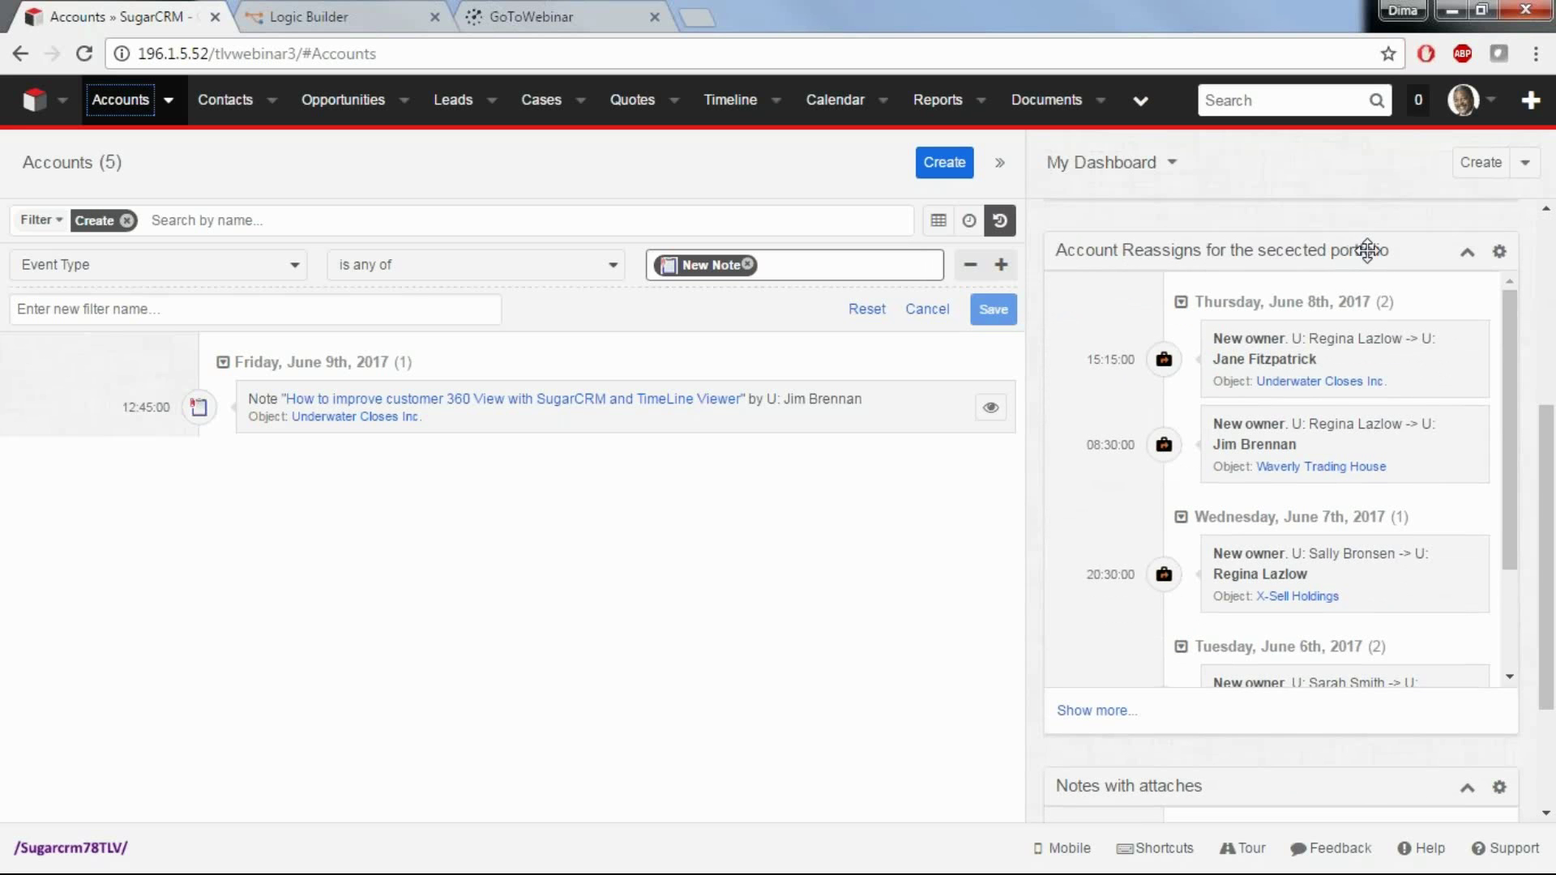
pyautogui.scroll(-2, 1550, 425)
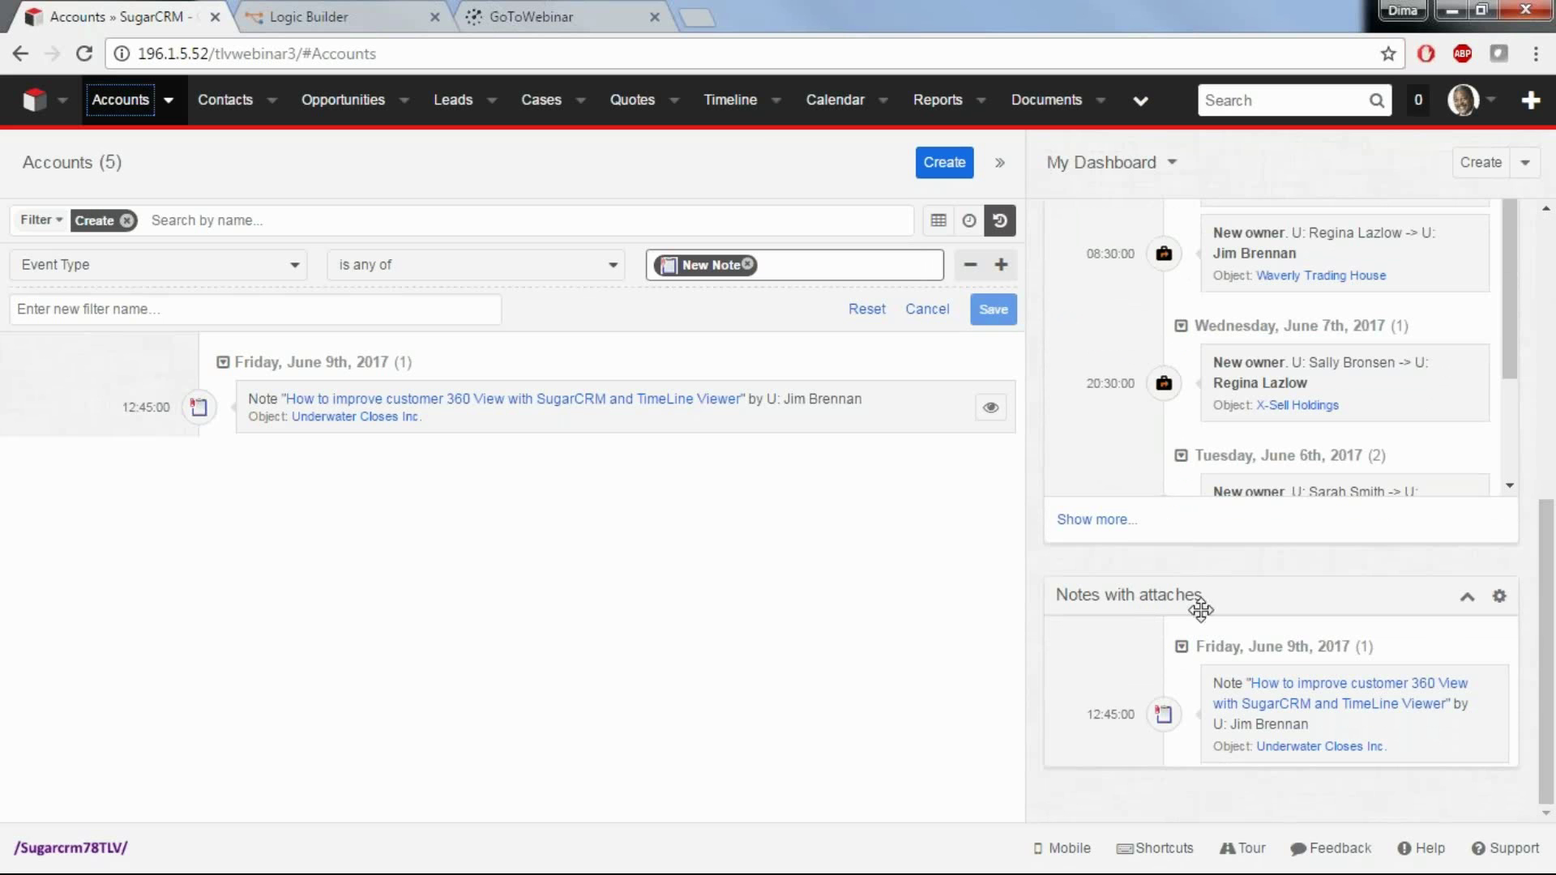
# Inspect the event filter of the Notes with attaches dashlet and close its settings without saving.
pyautogui.click(1500, 597)
pyautogui.click(1391, 641)
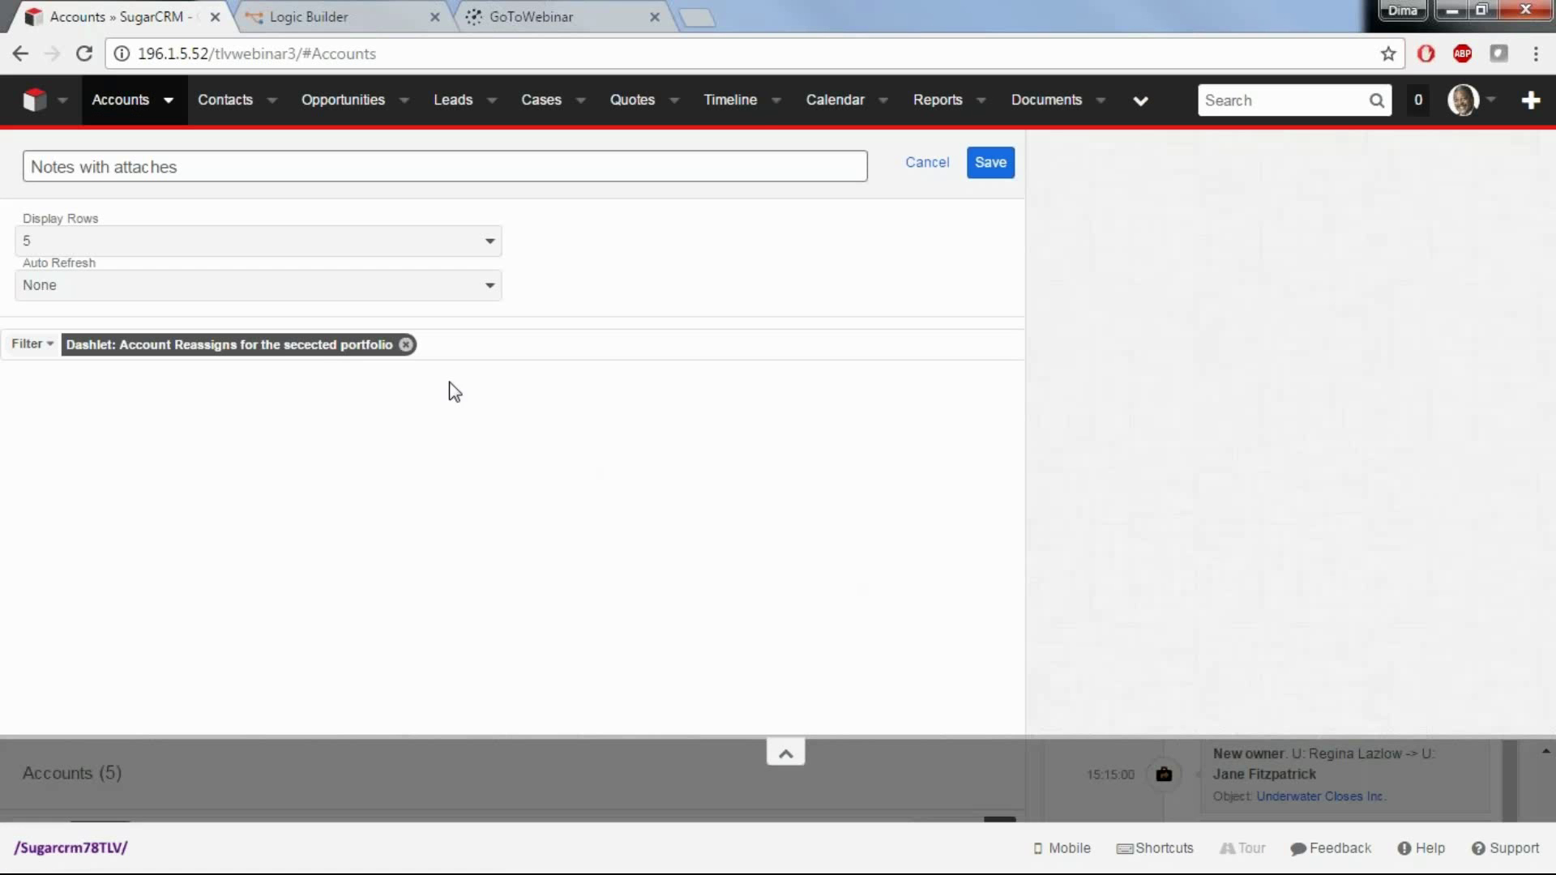
pyautogui.click(285, 347)
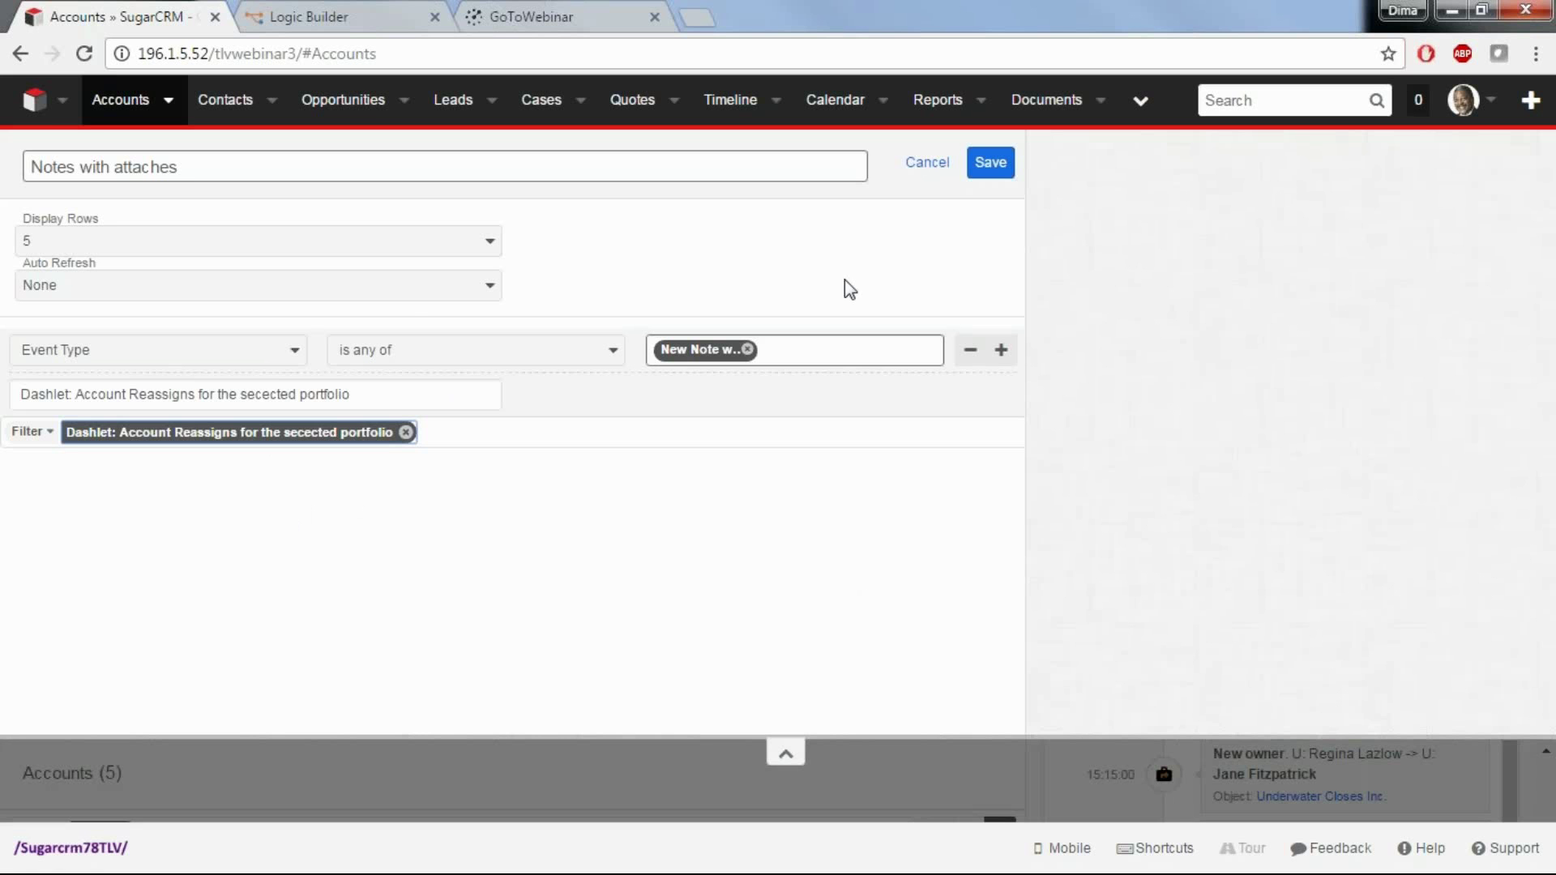
pyautogui.click(926, 163)
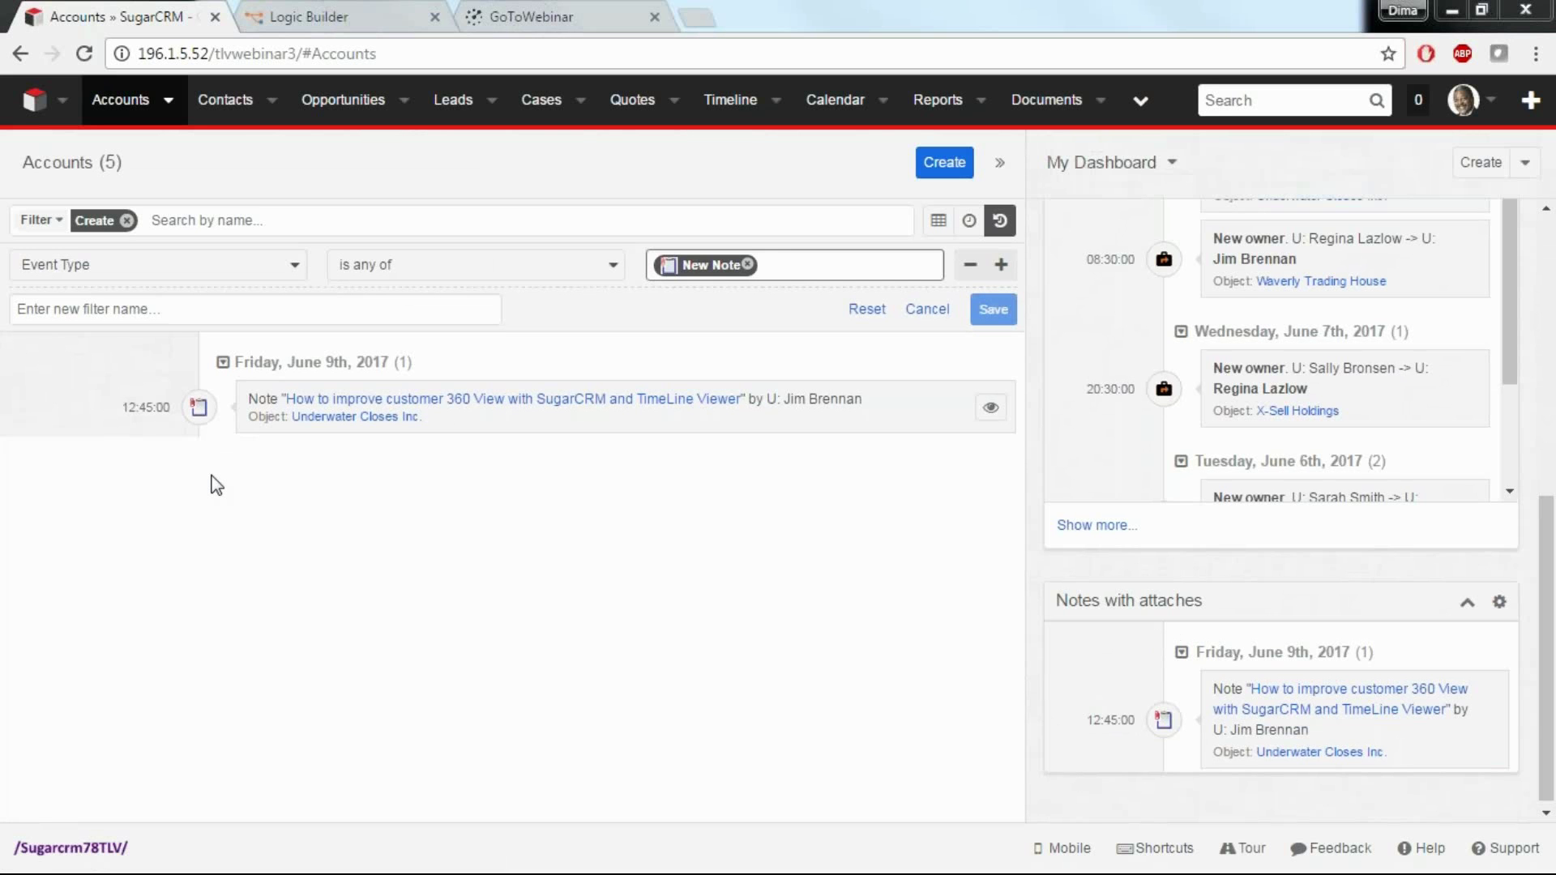
# Go to the home dashboard and open the report behind the VAA last 7 days chart for editing.
pyautogui.click(34, 100)
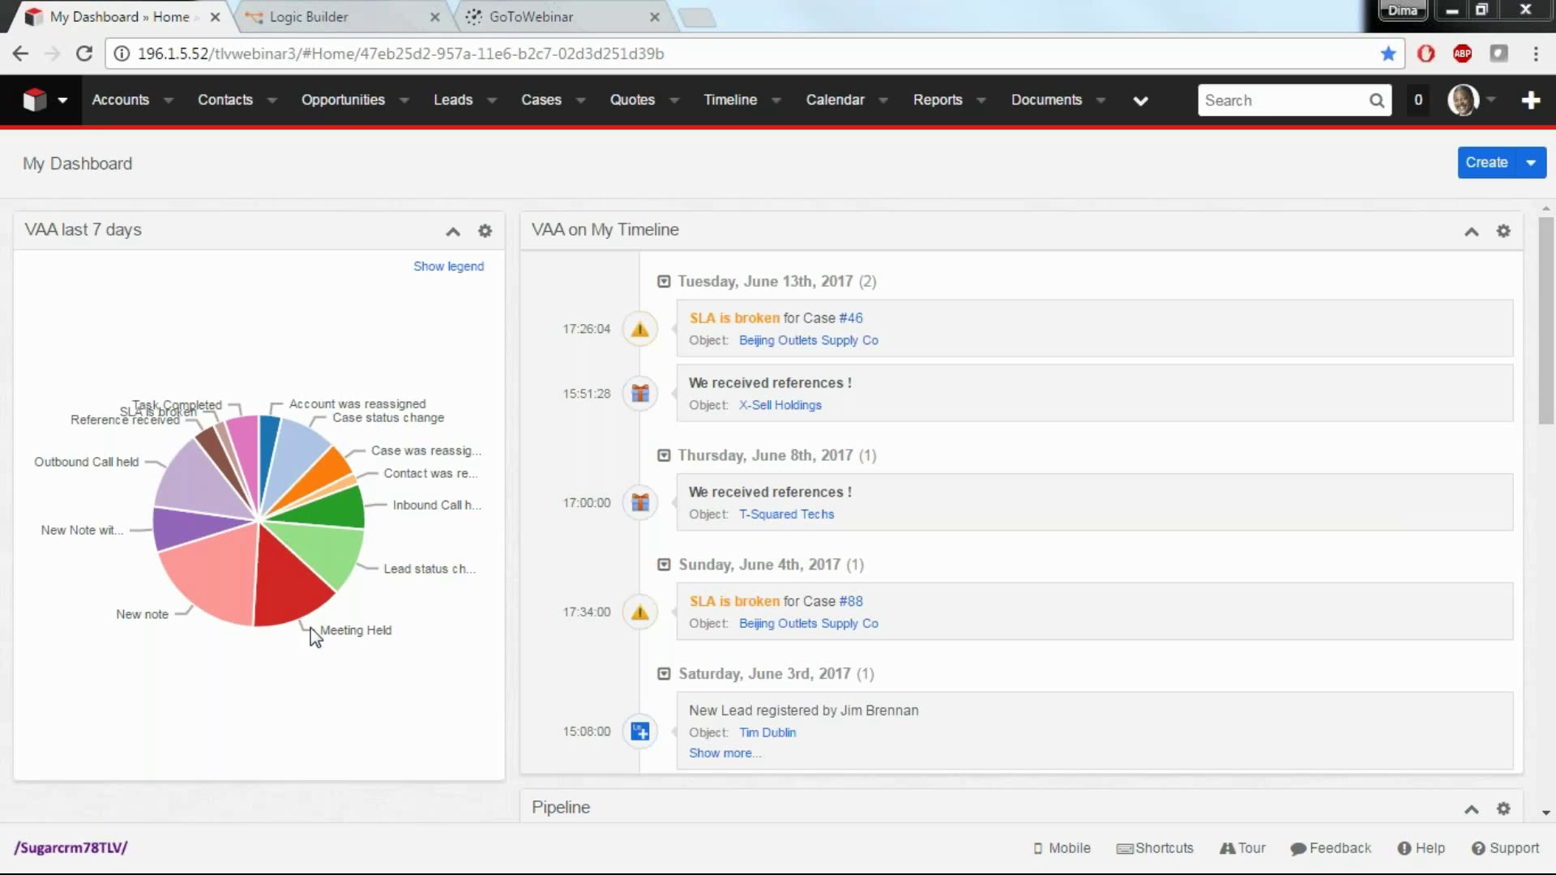
pyautogui.moveTo(336, 503)
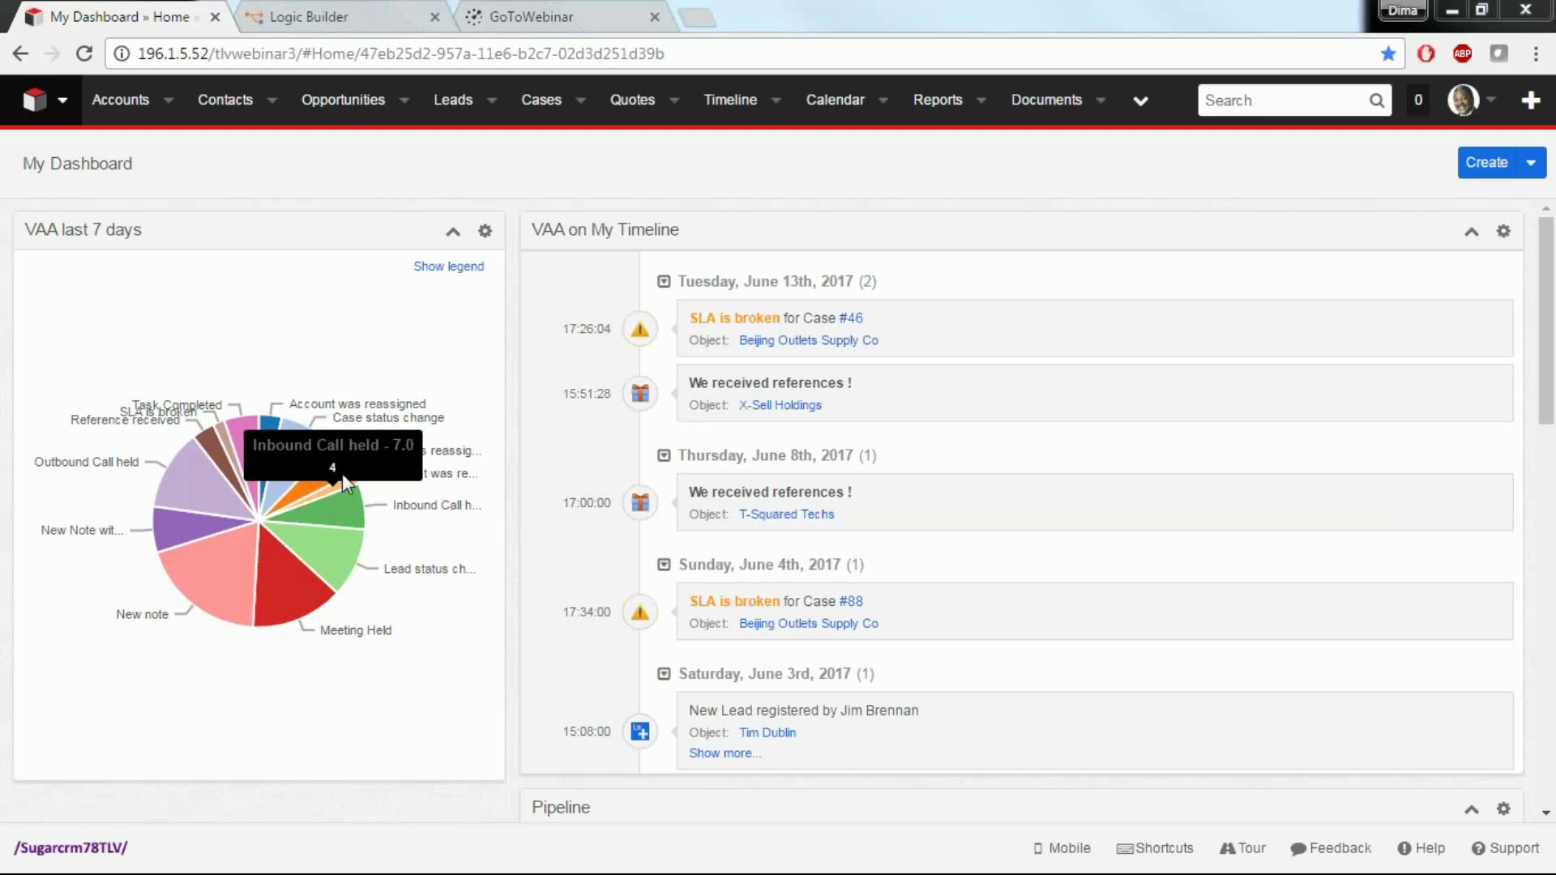
pyautogui.click(484, 232)
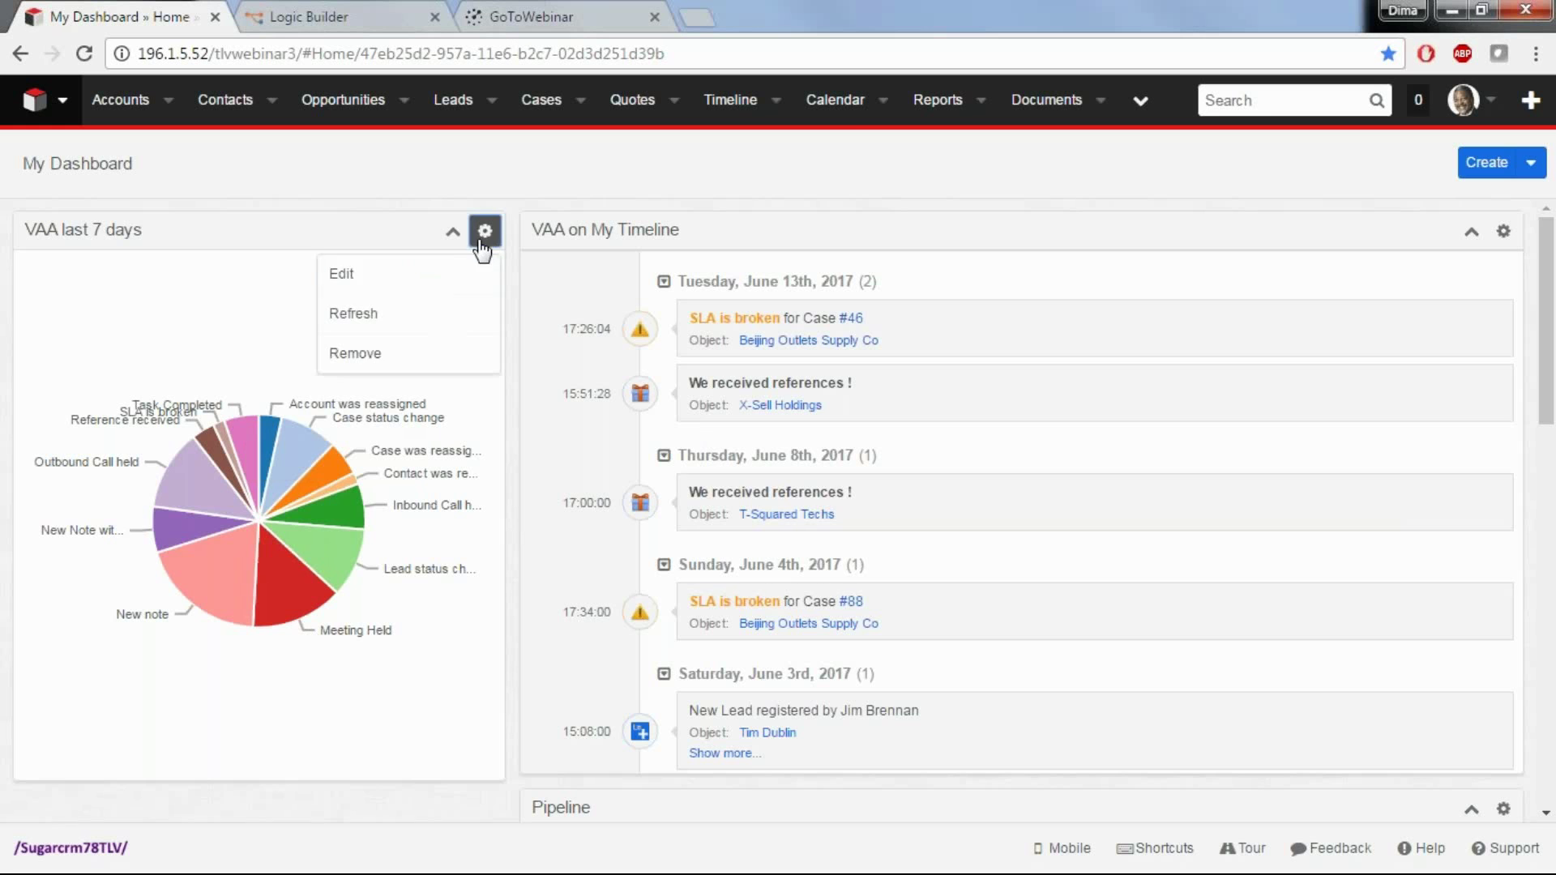
pyautogui.click(405, 277)
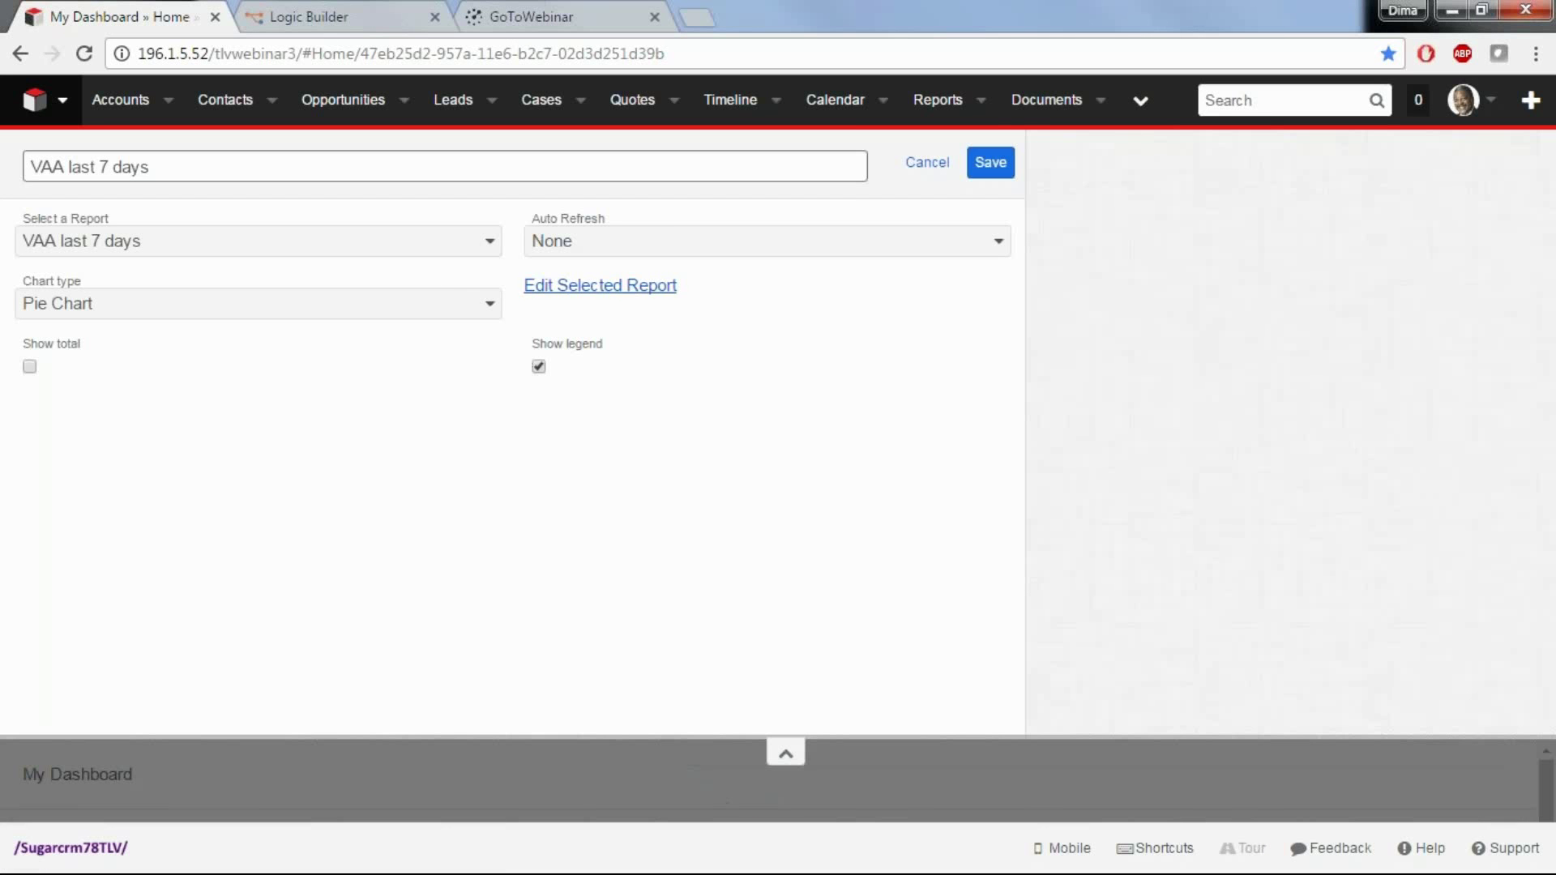
pyautogui.click(569, 289)
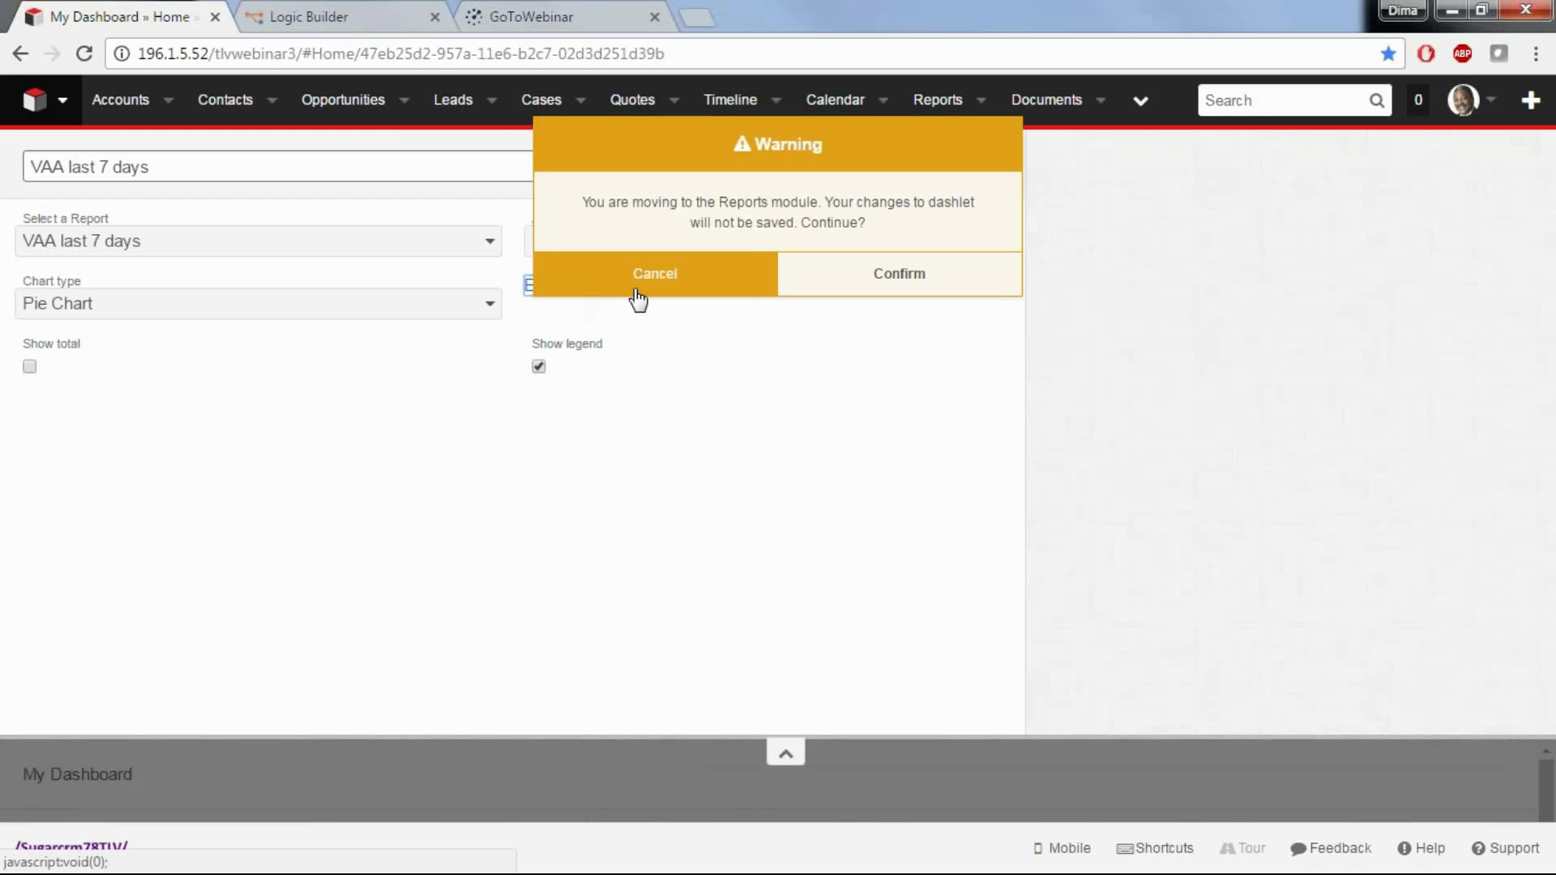
pyautogui.click(847, 285)
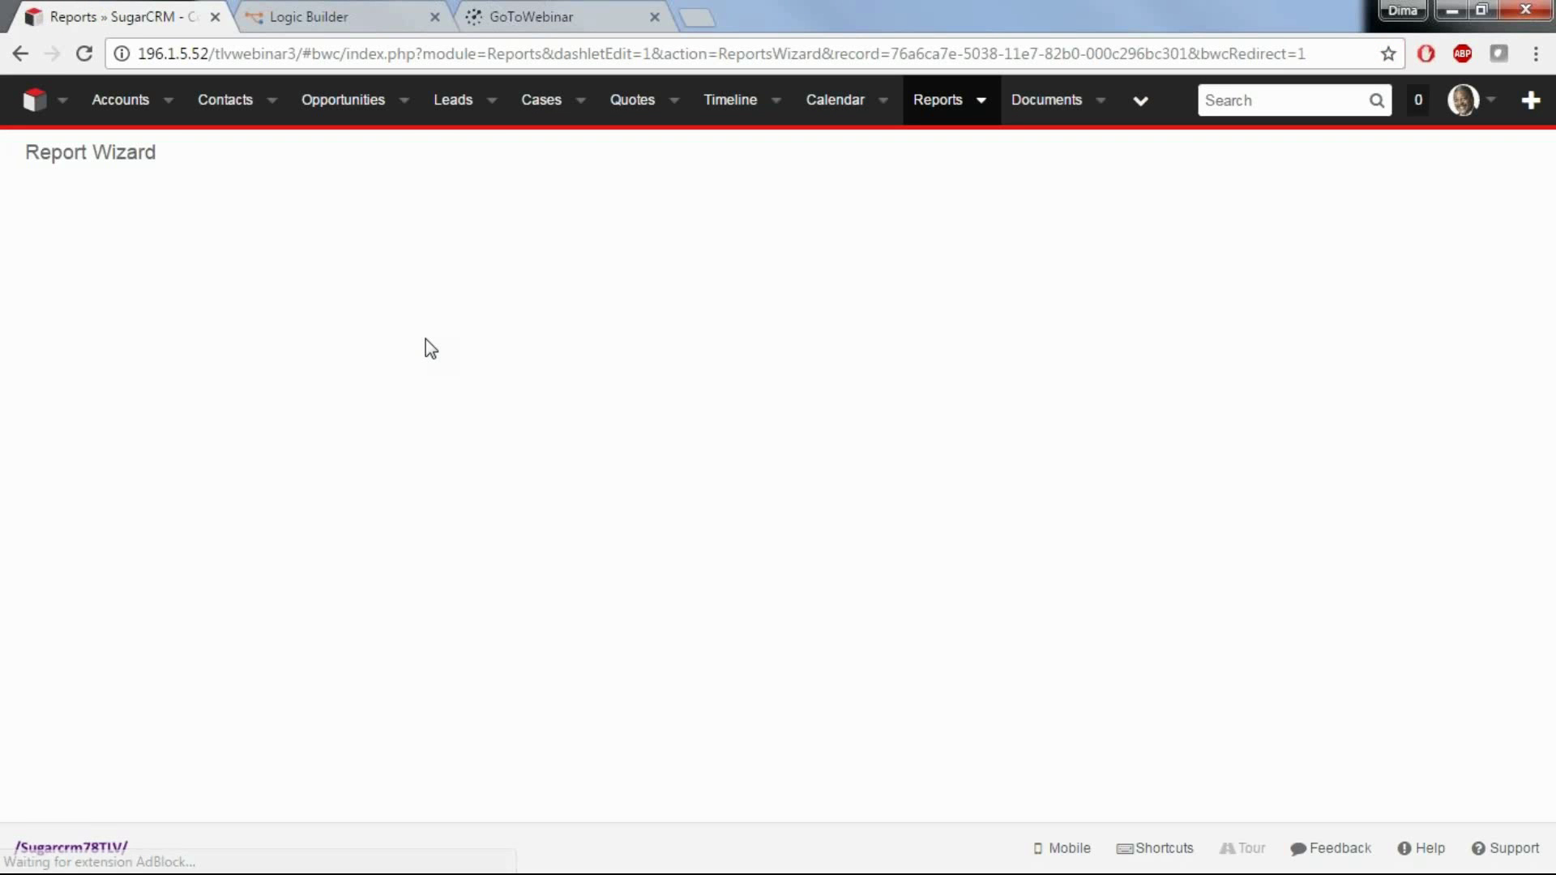
# Leave the report wizard and look through the VAA last 7 days report's chart and grouped events.
pyautogui.click(324, 248)
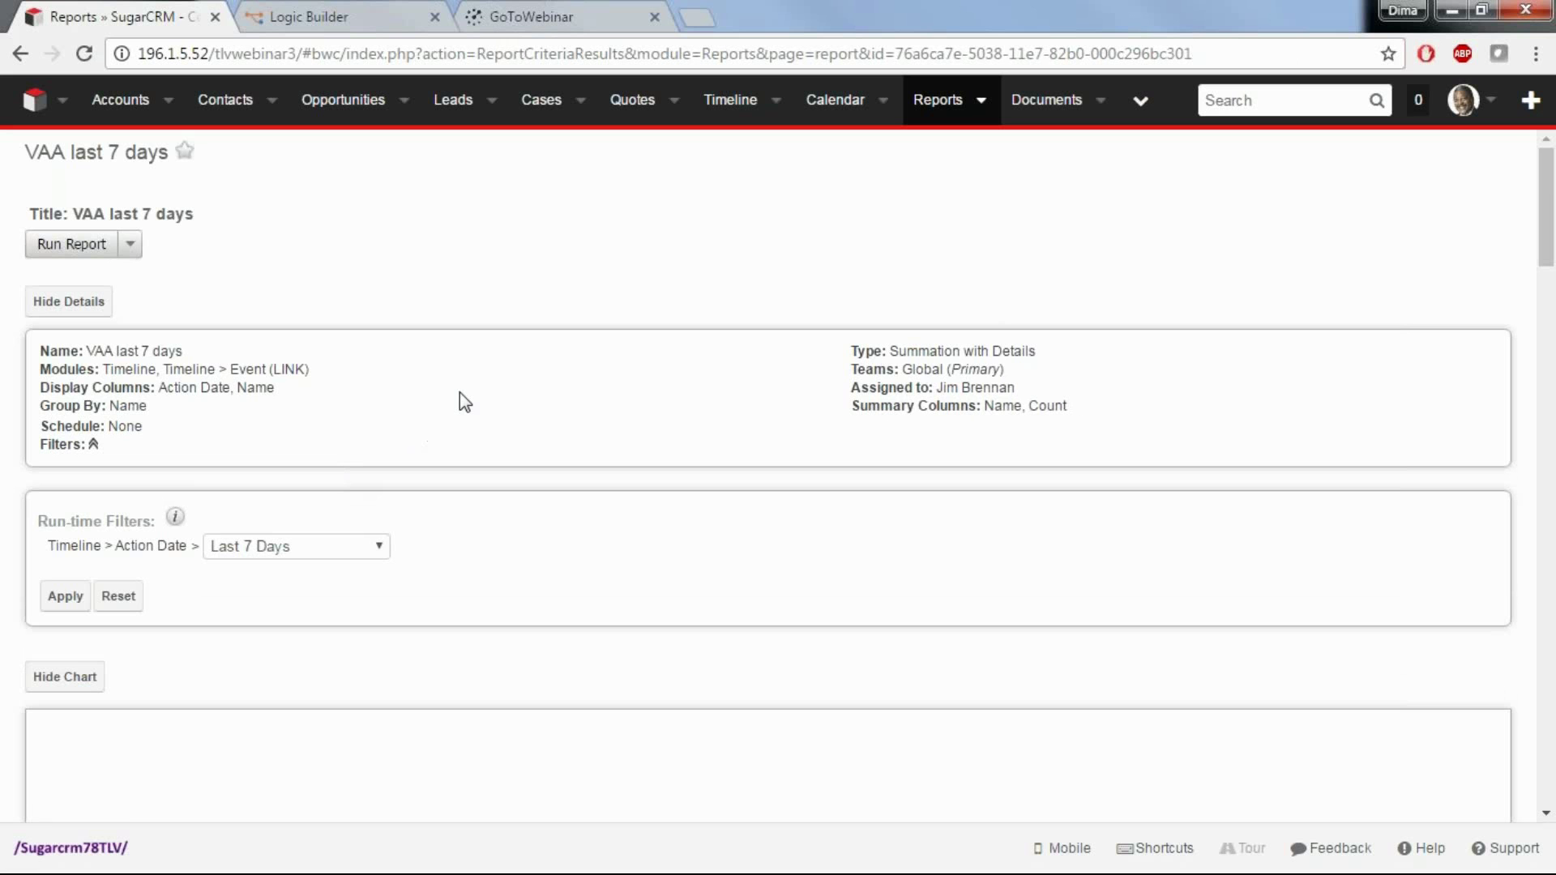
pyautogui.scroll(-8, 558, 359)
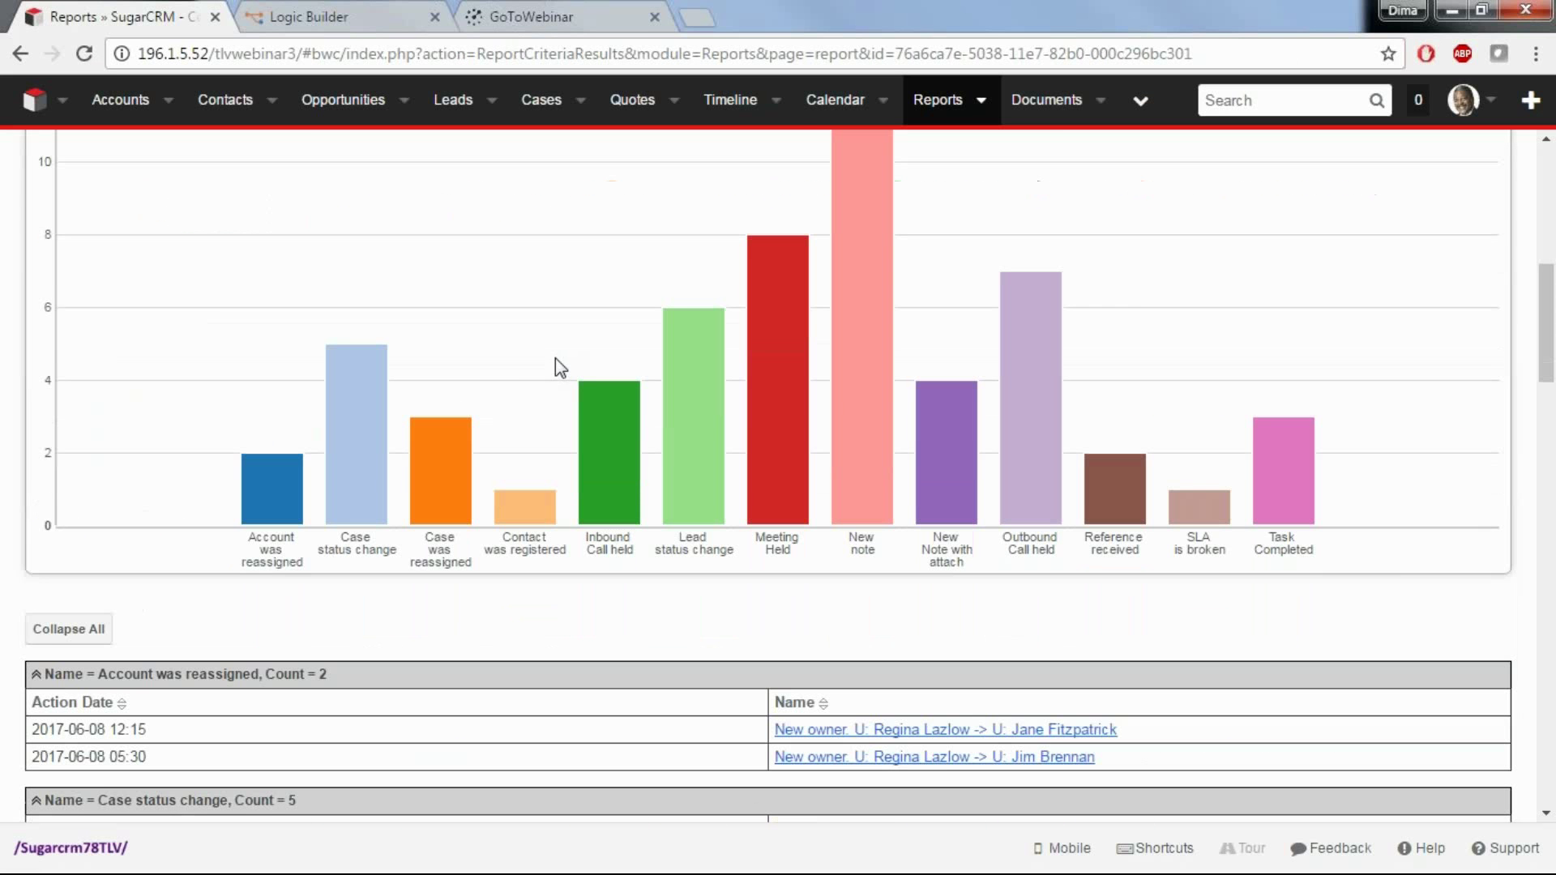
pyautogui.scroll(-3, 494, 464)
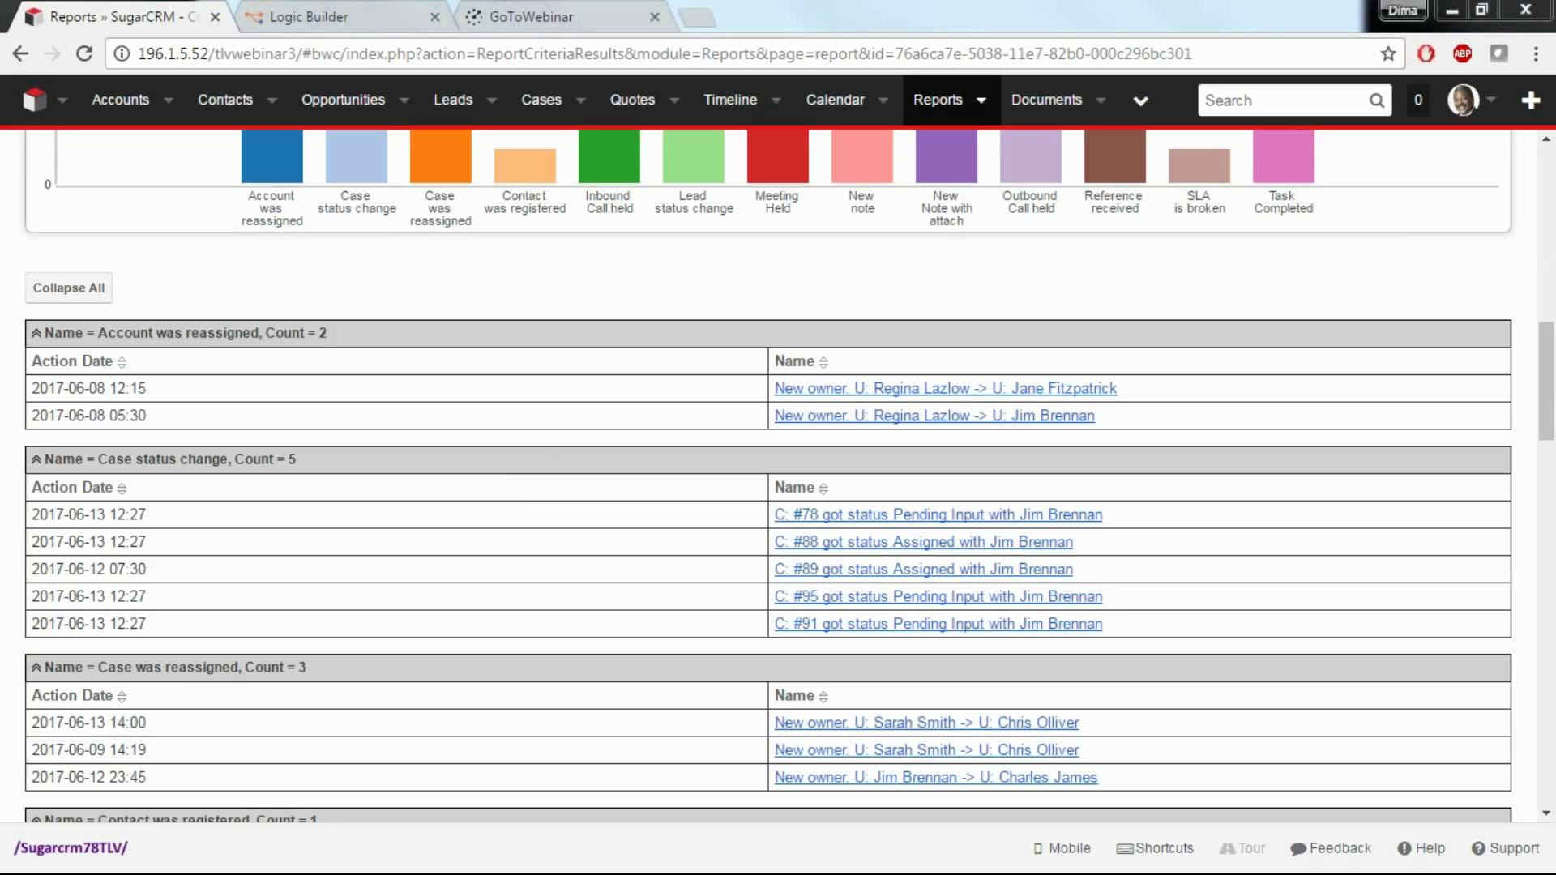
# Remove the filter from the home dashboard's VAA on My Timeline dashlet, save it and highlight the "New Contact registered" event.
pyautogui.click(36, 102)
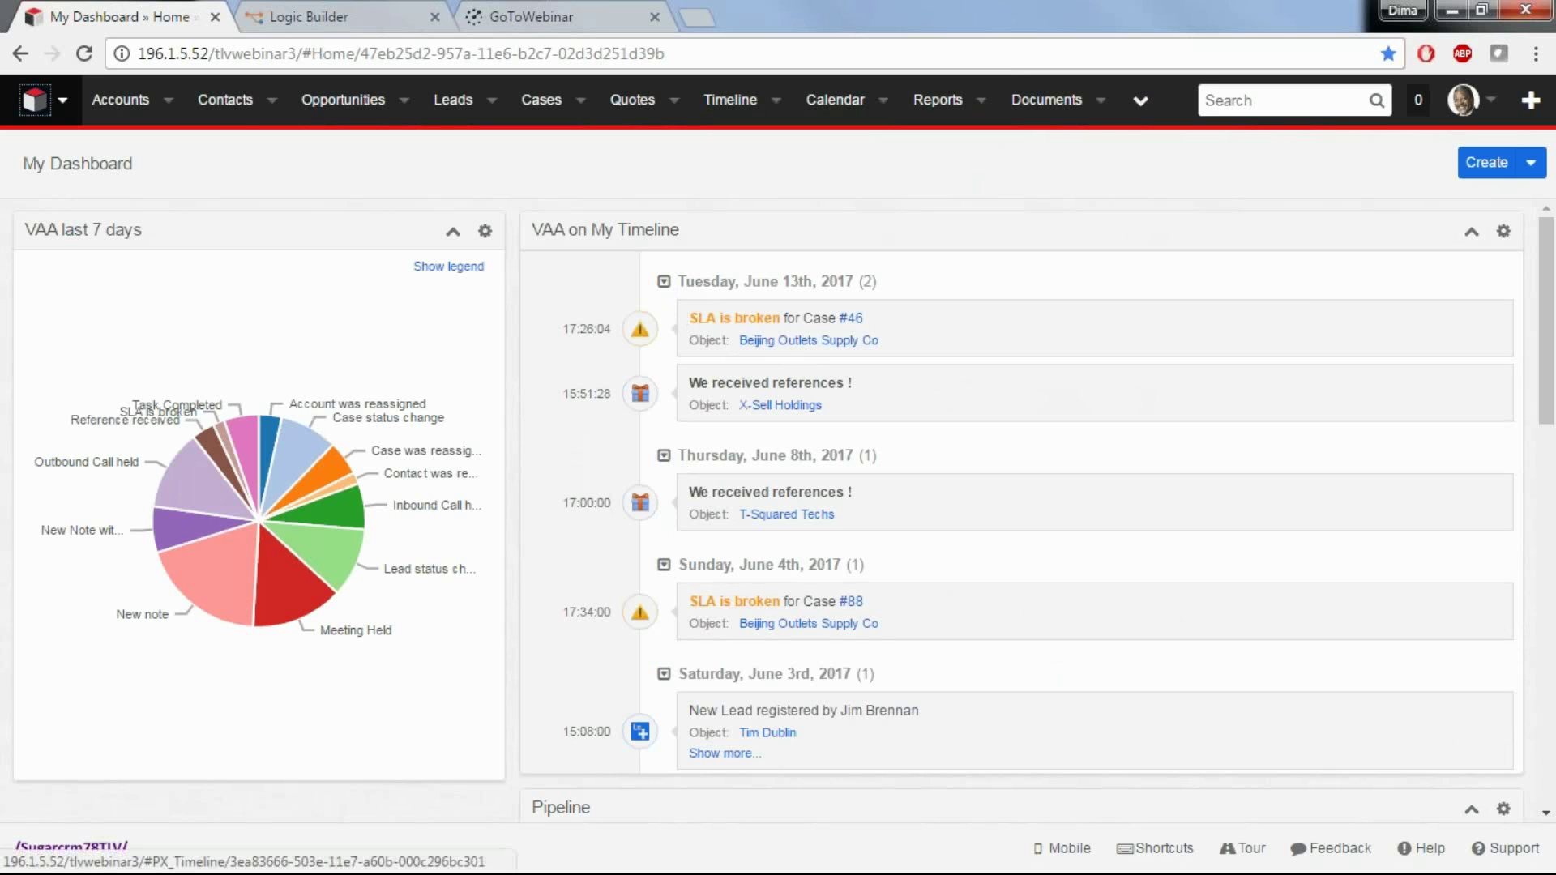
pyautogui.click(1503, 232)
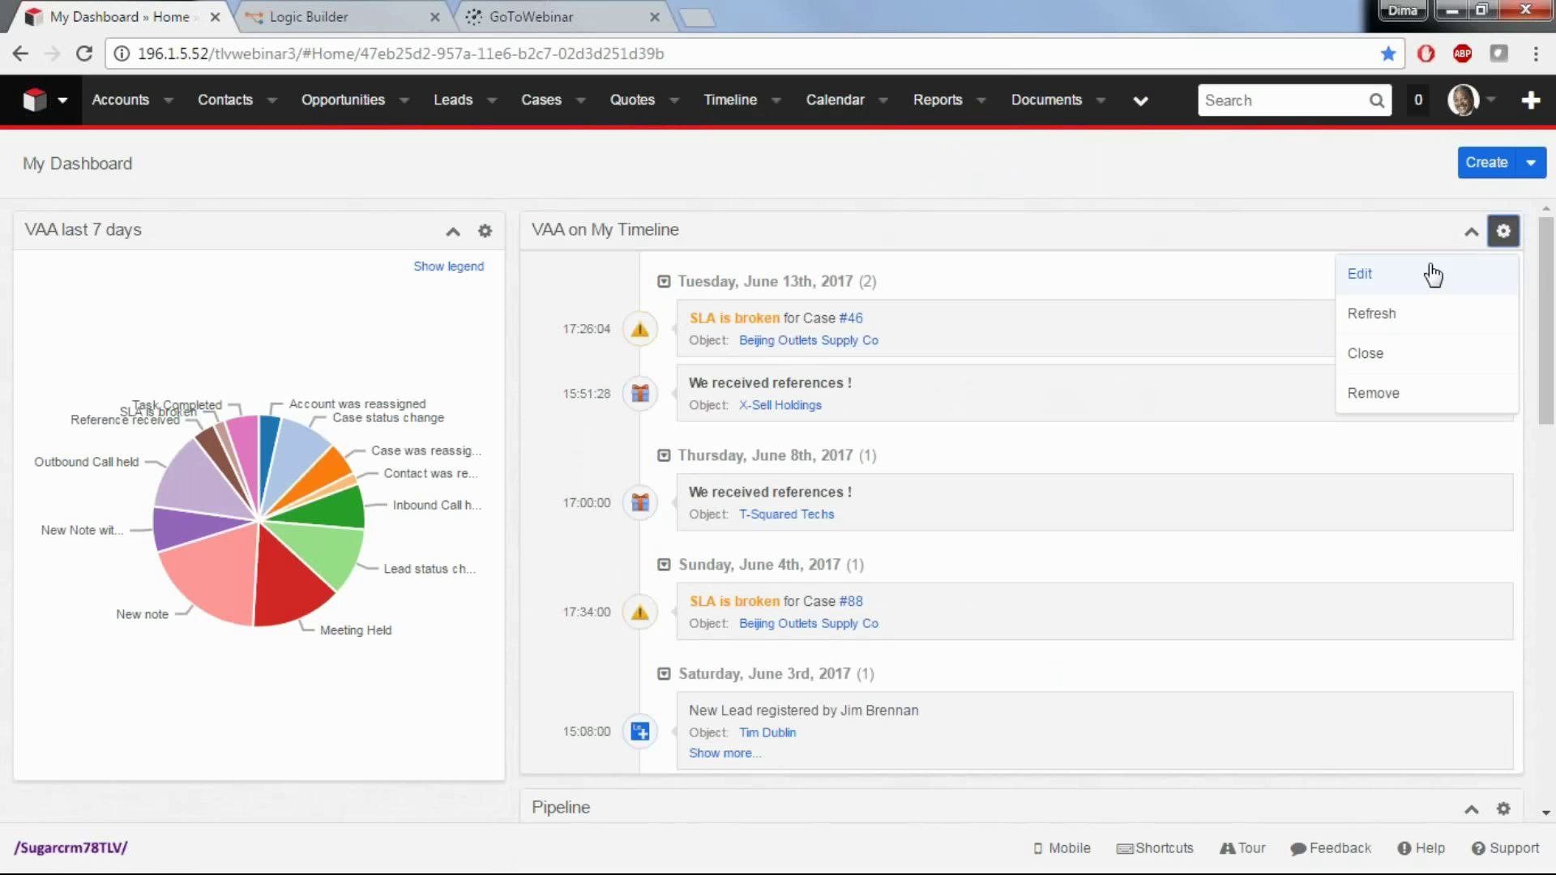
pyautogui.click(1382, 285)
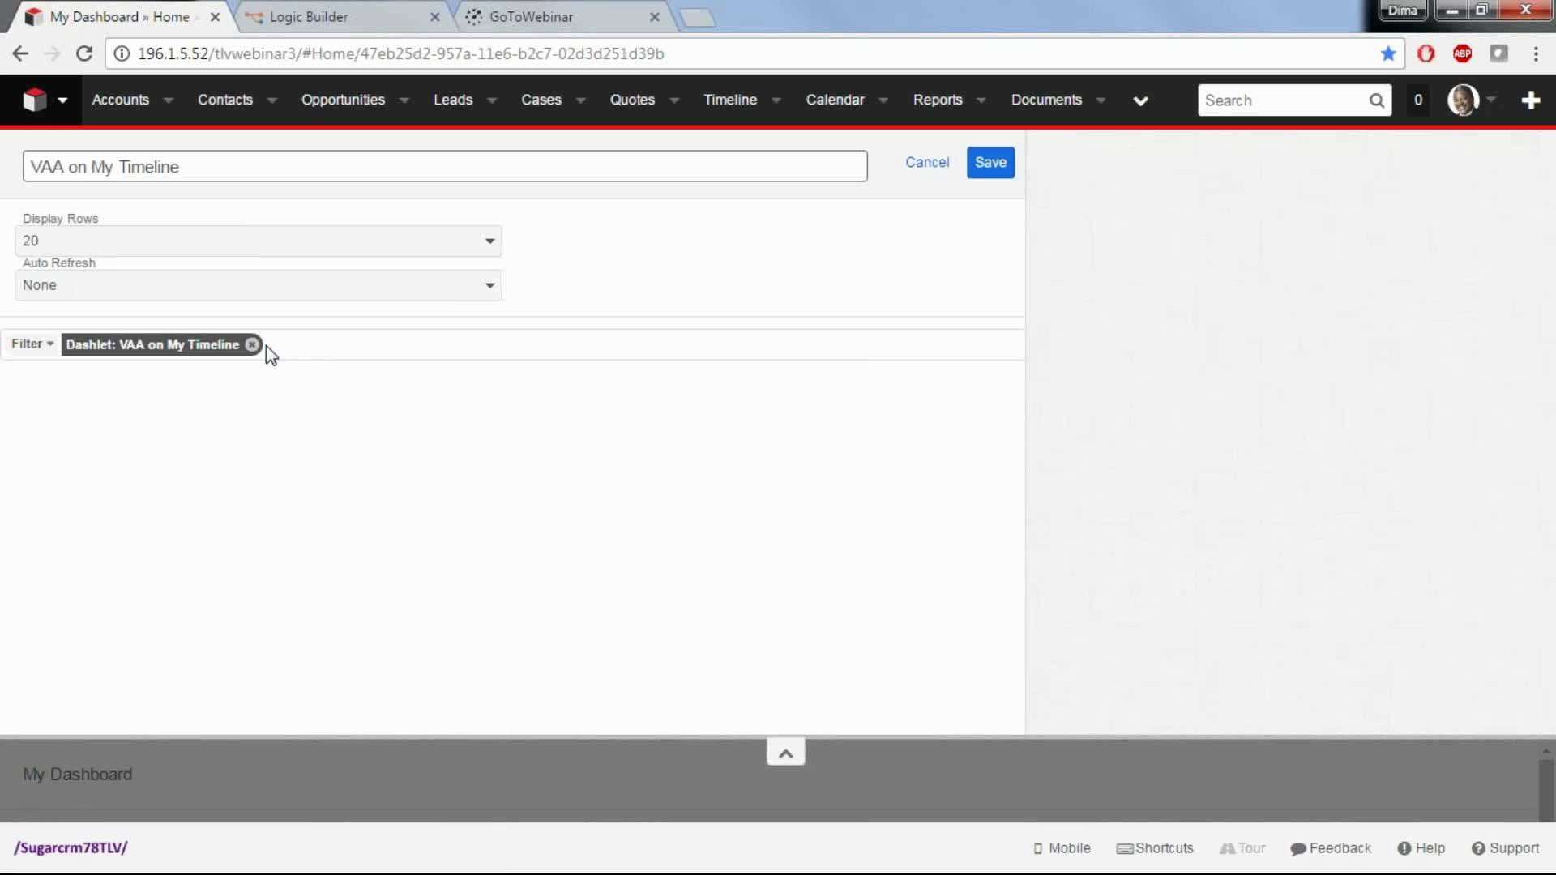
pyautogui.click(978, 171)
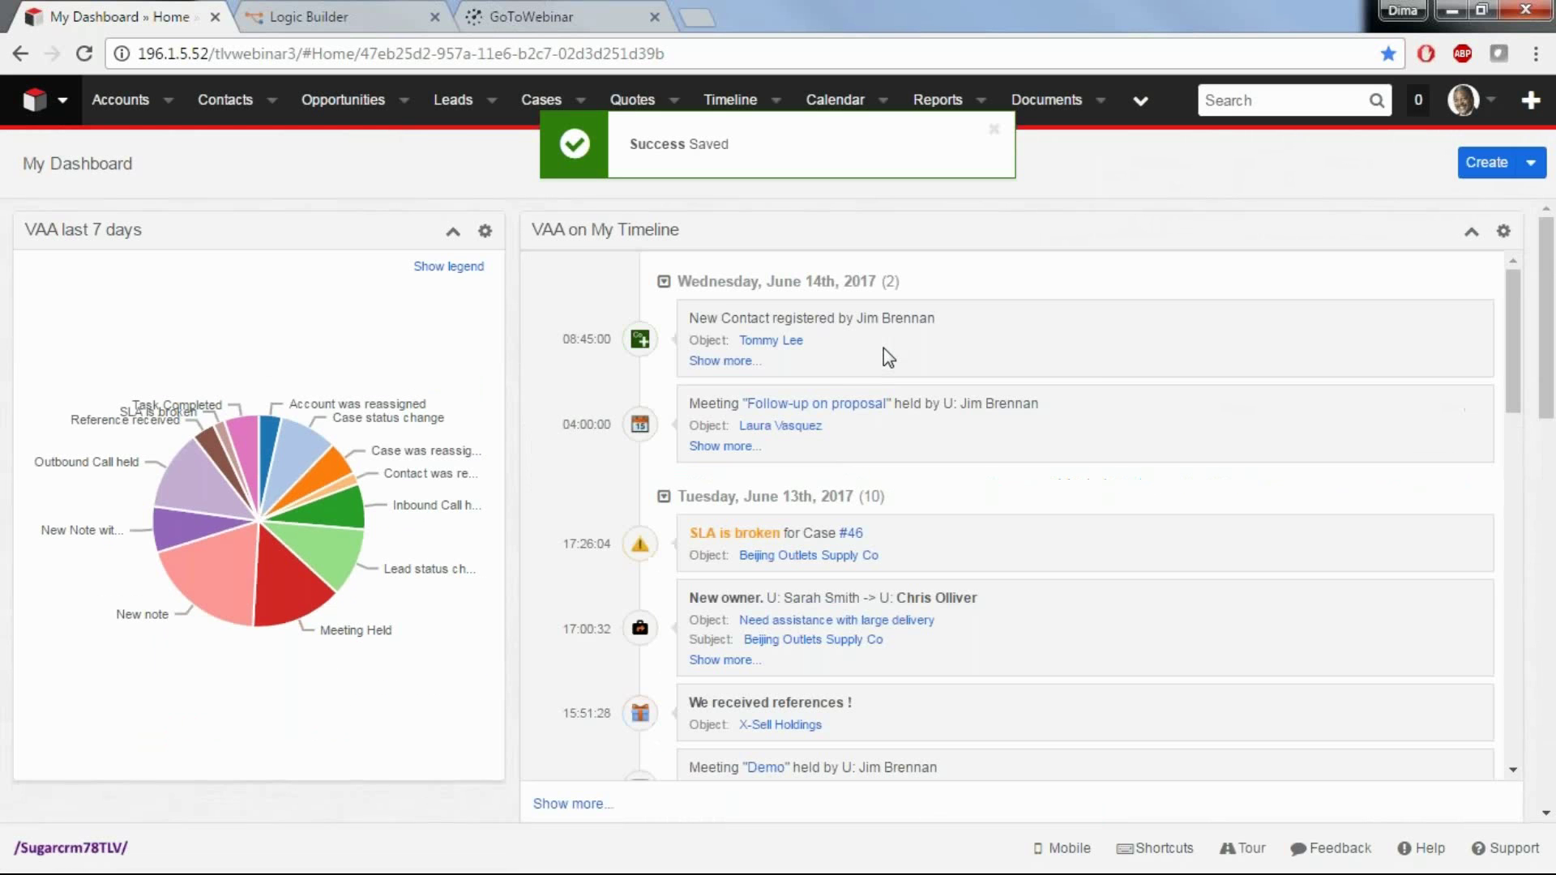
pyautogui.moveTo(688, 317); pyautogui.dragTo(843, 315)
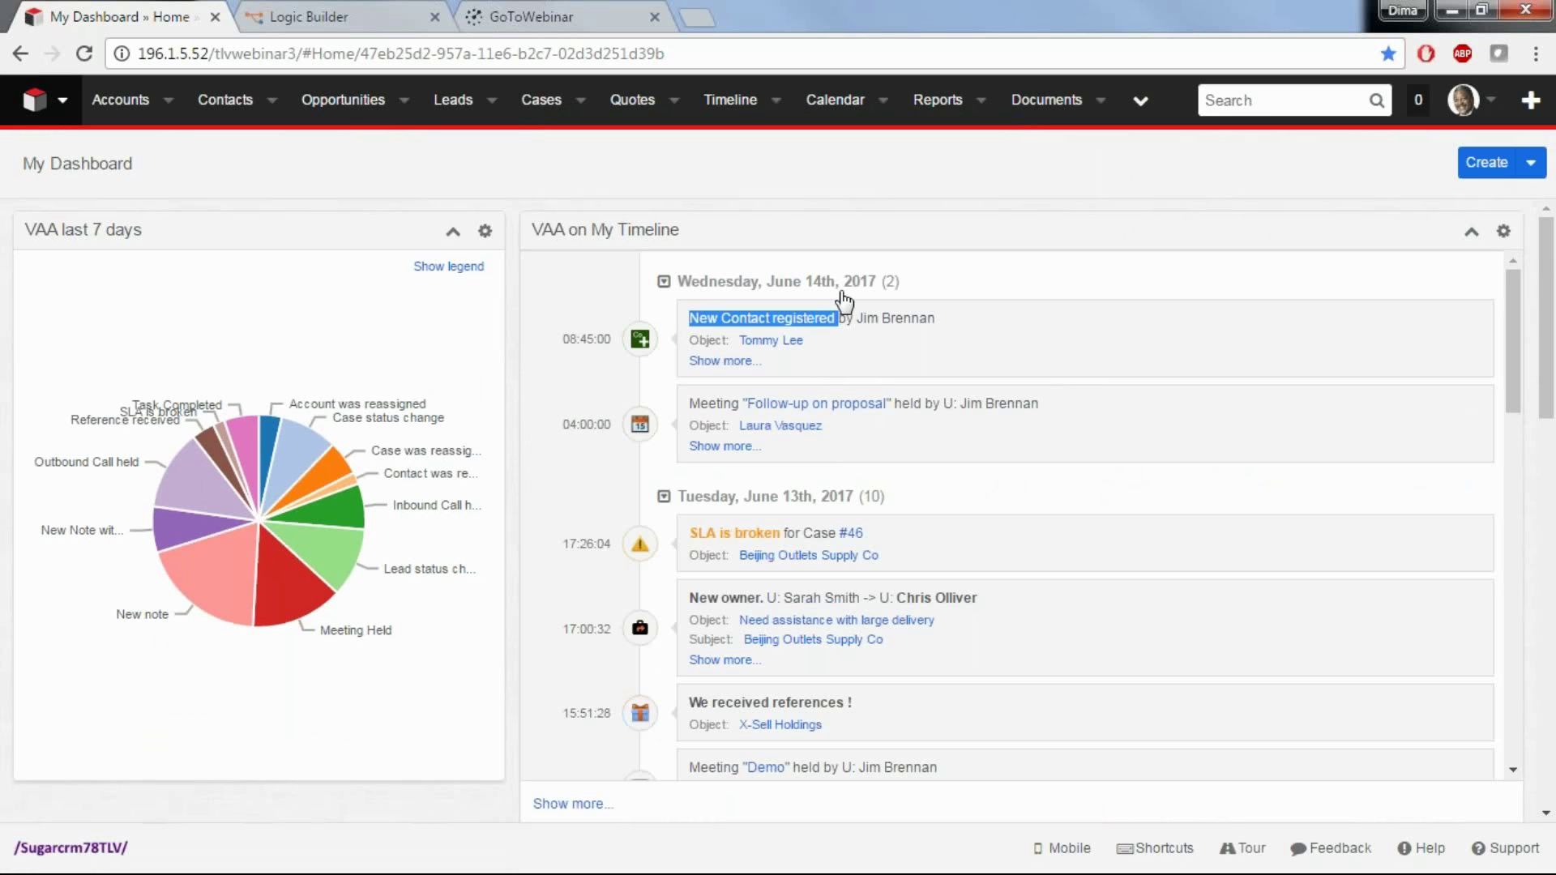
# Switch to Logic Builder and examine the contact registration flowchart's new-contact check, contact data retrieval and preview structure blocks.
pyautogui.click(363, 21)
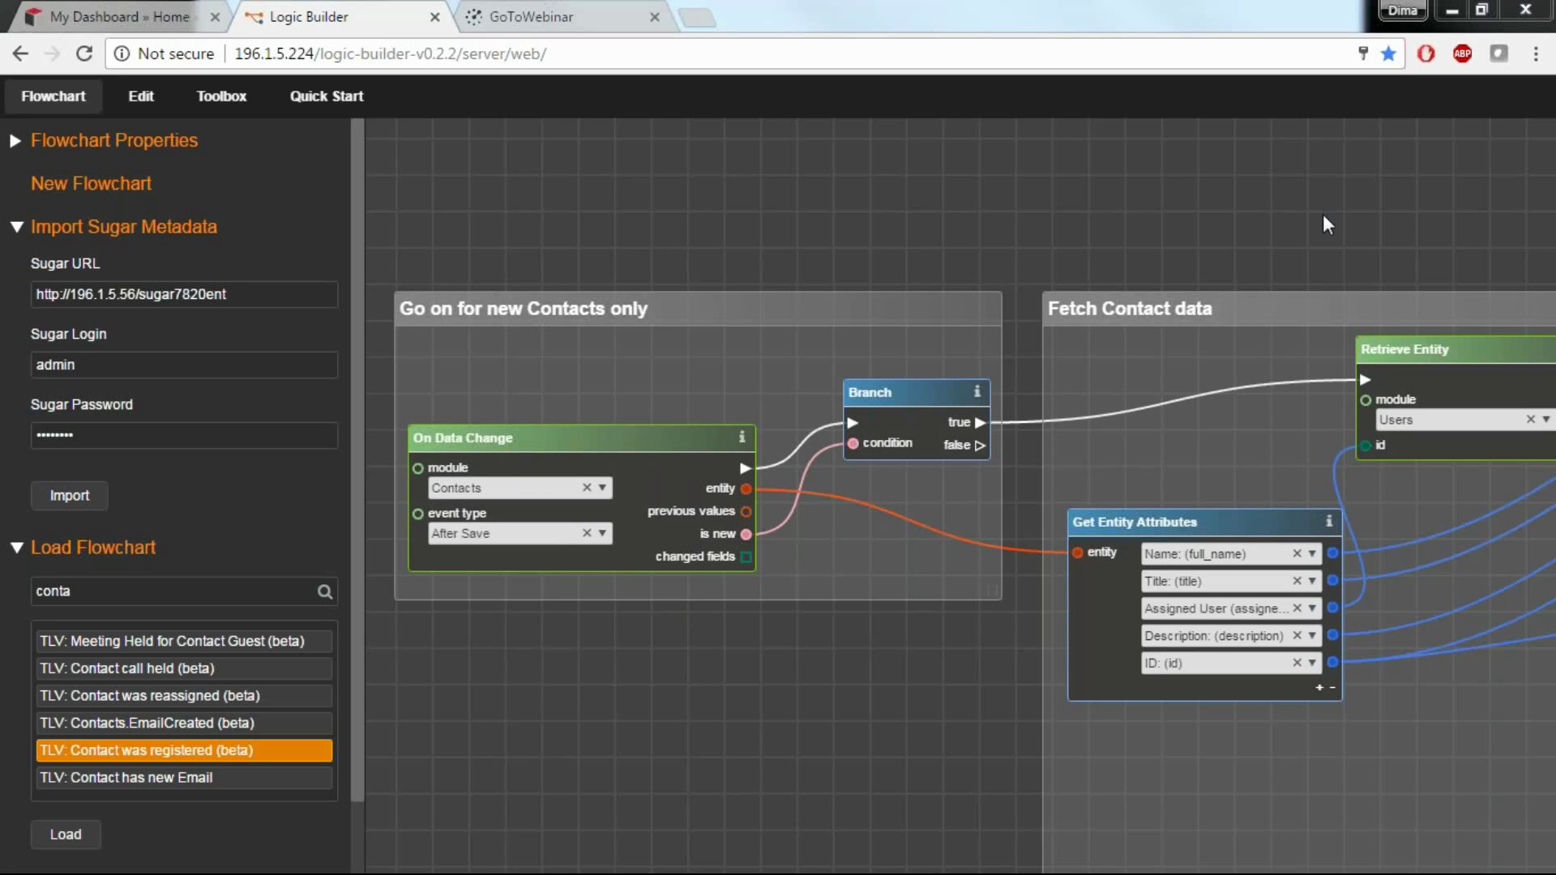
pyautogui.moveTo(1265, 214); pyautogui.dragTo(805, 168)
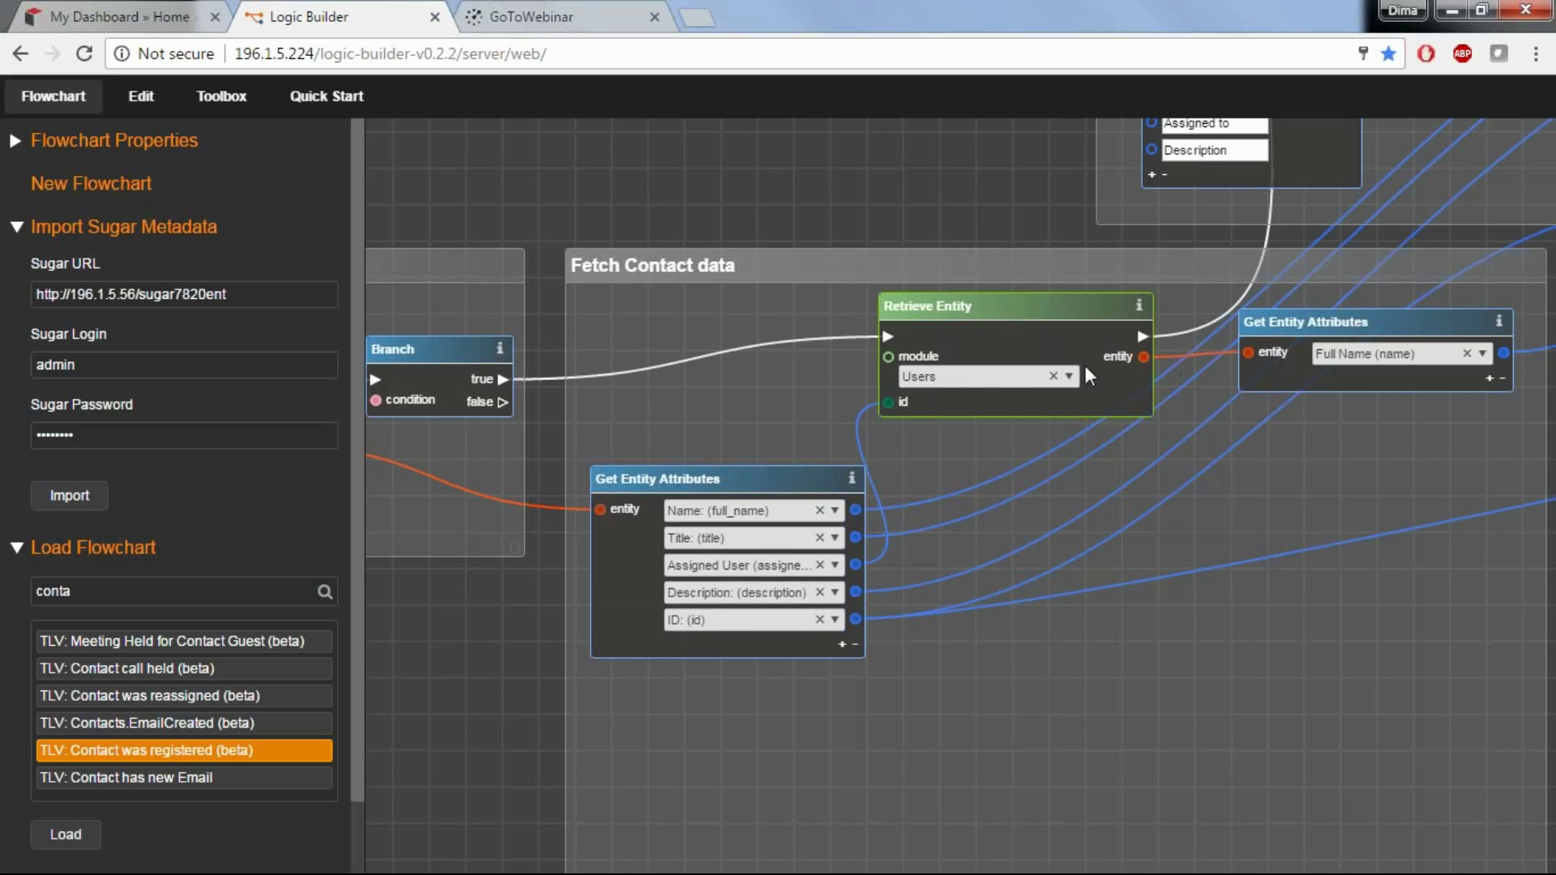
pyautogui.moveTo(1038, 183); pyautogui.dragTo(660, 582)
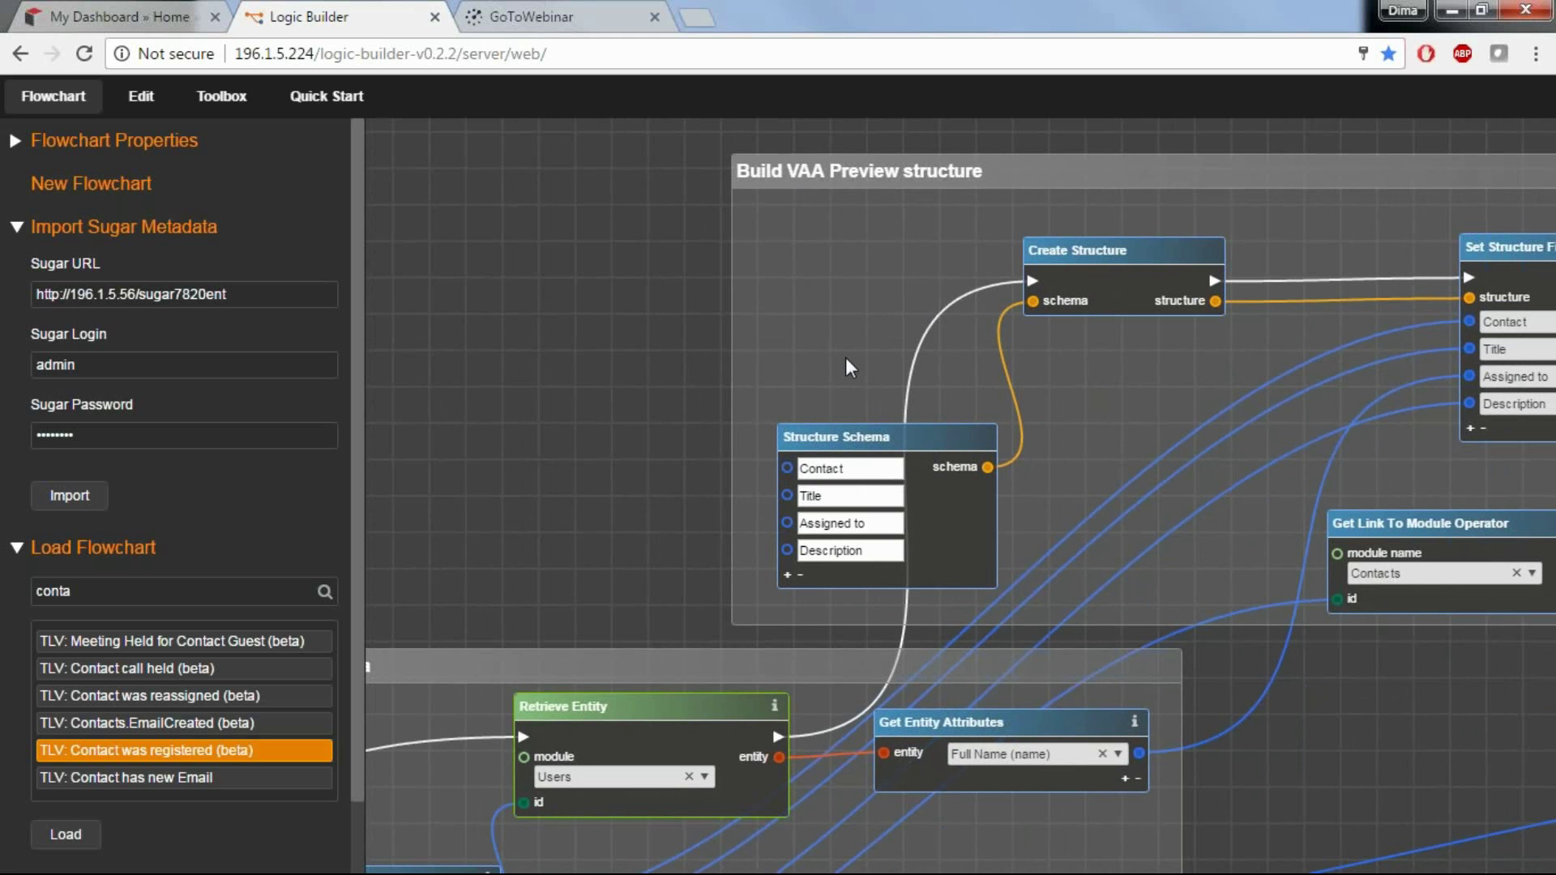
pyautogui.moveTo(1051, 136); pyautogui.dragTo(739, 133)
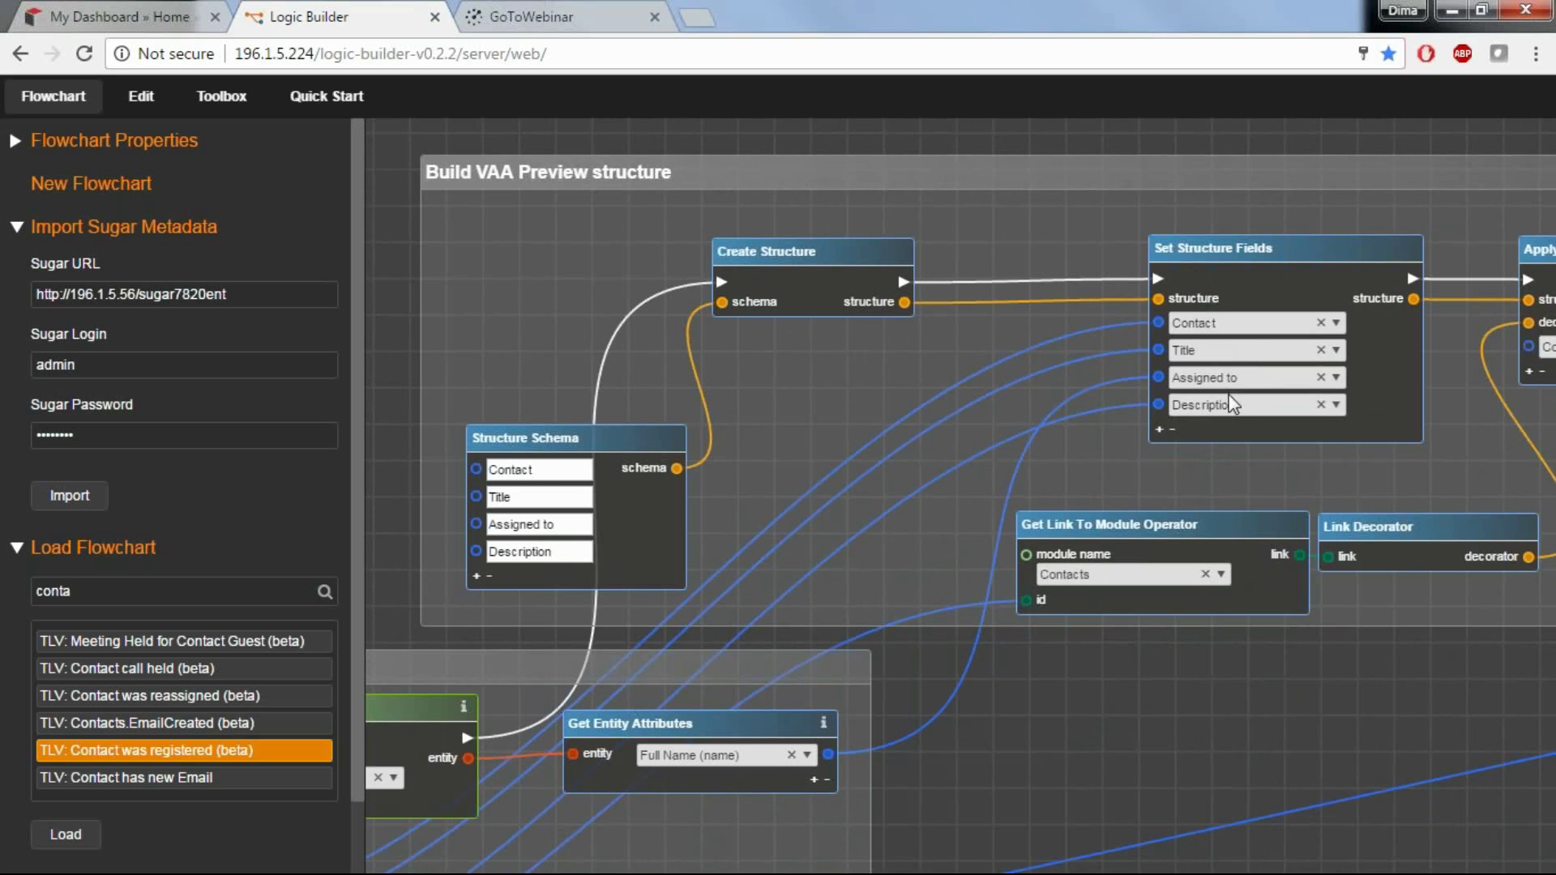
pyautogui.moveTo(1368, 708); pyautogui.dragTo(1054, 698)
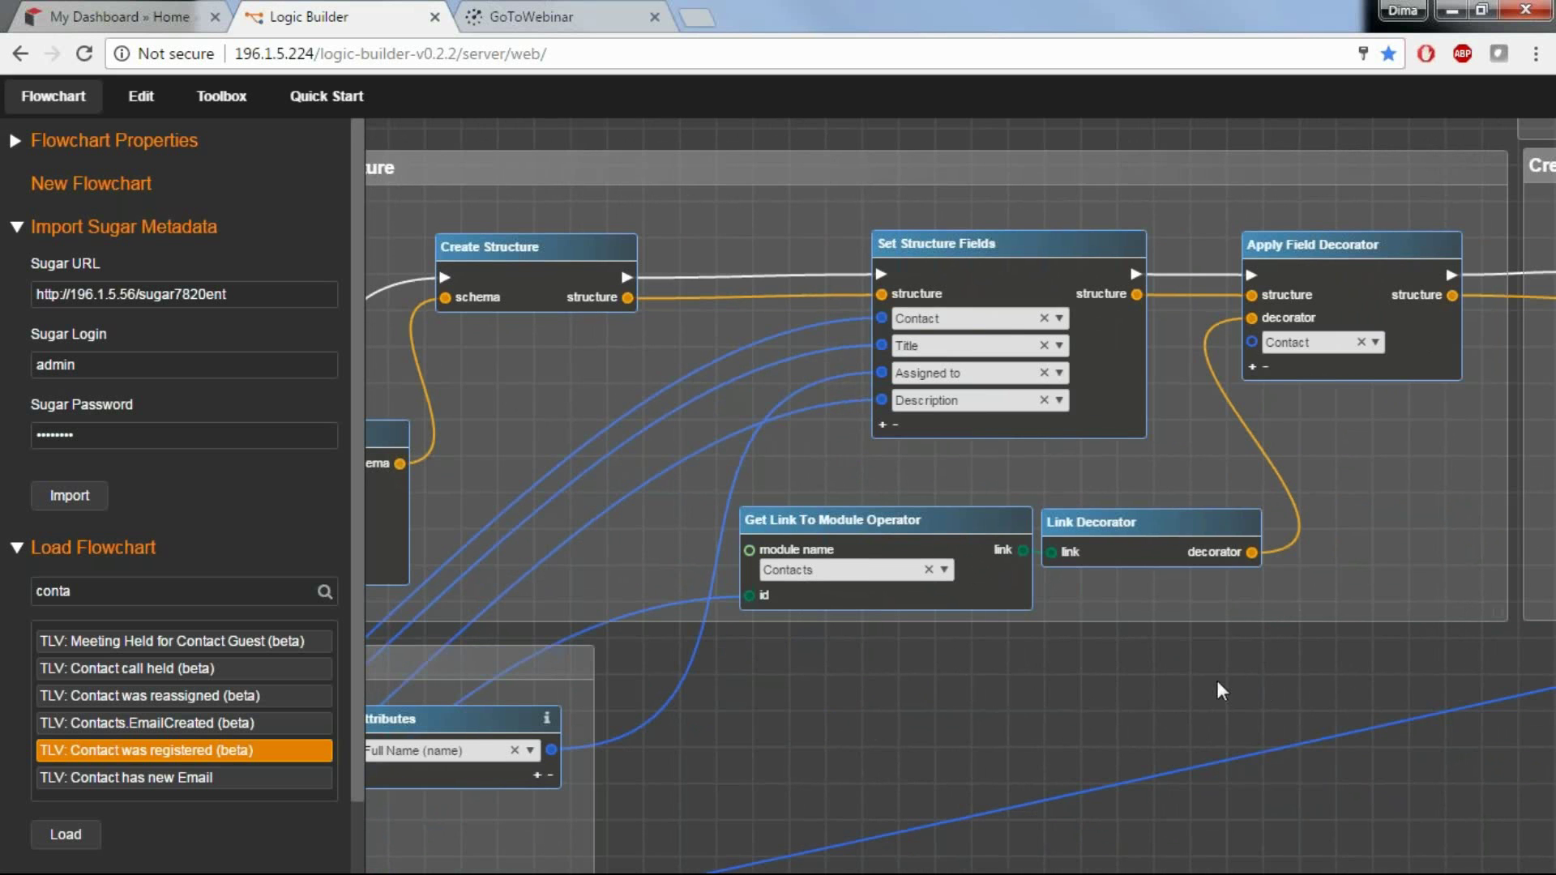
# Examine the flowchart blocks that create the Timeline entity and select the event icon from Timeline Events.
pyautogui.moveTo(1217, 681); pyautogui.dragTo(566, 697)
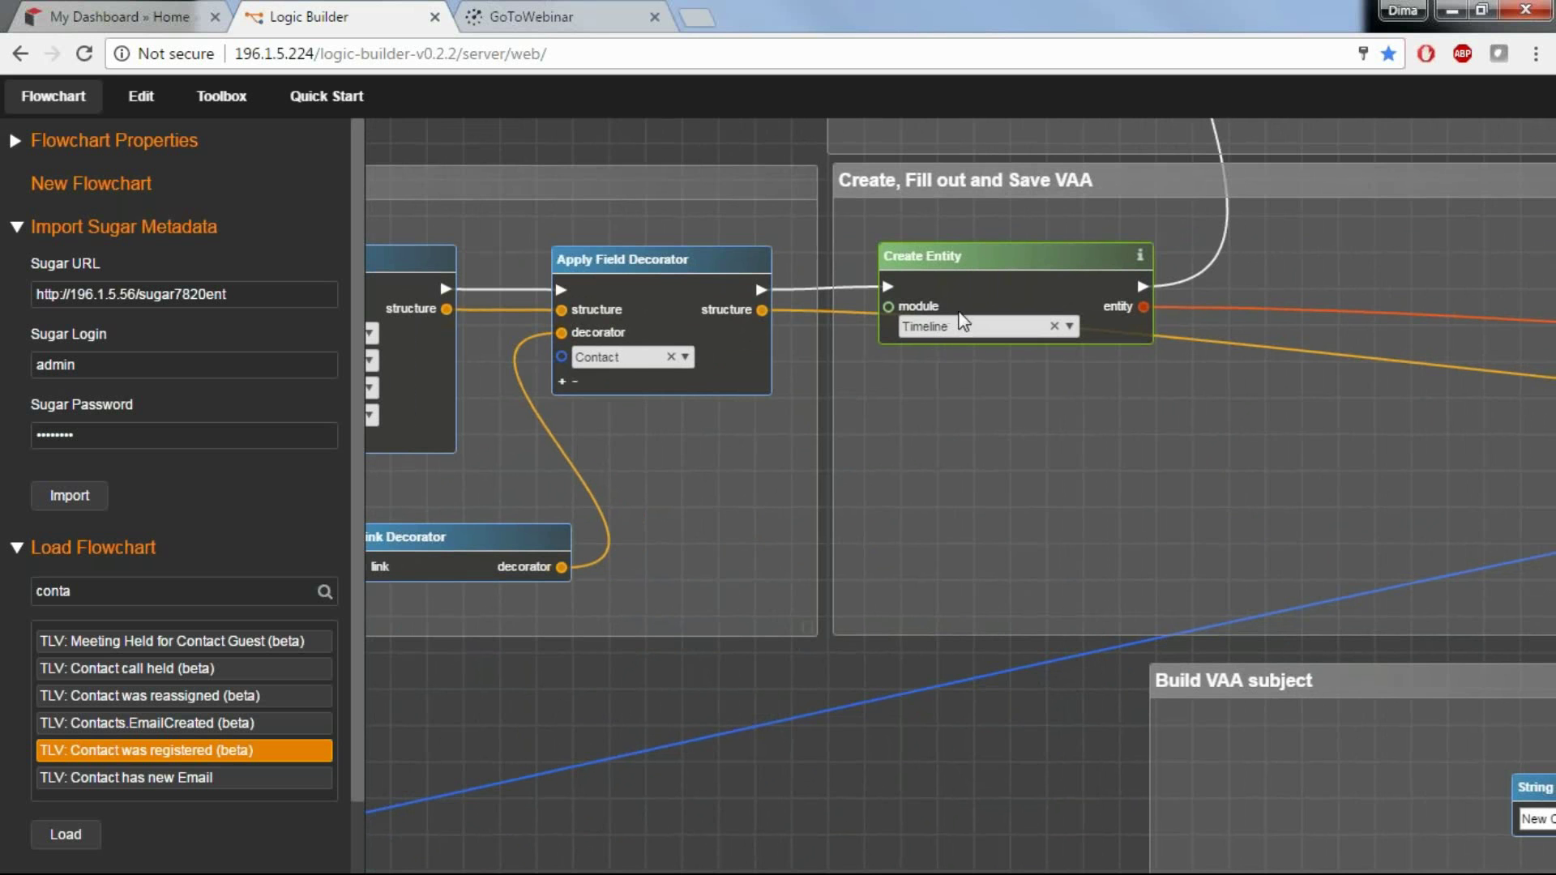
pyautogui.moveTo(1039, 688); pyautogui.dragTo(843, 831)
pyautogui.moveTo(1204, 416); pyautogui.dragTo(1103, 675)
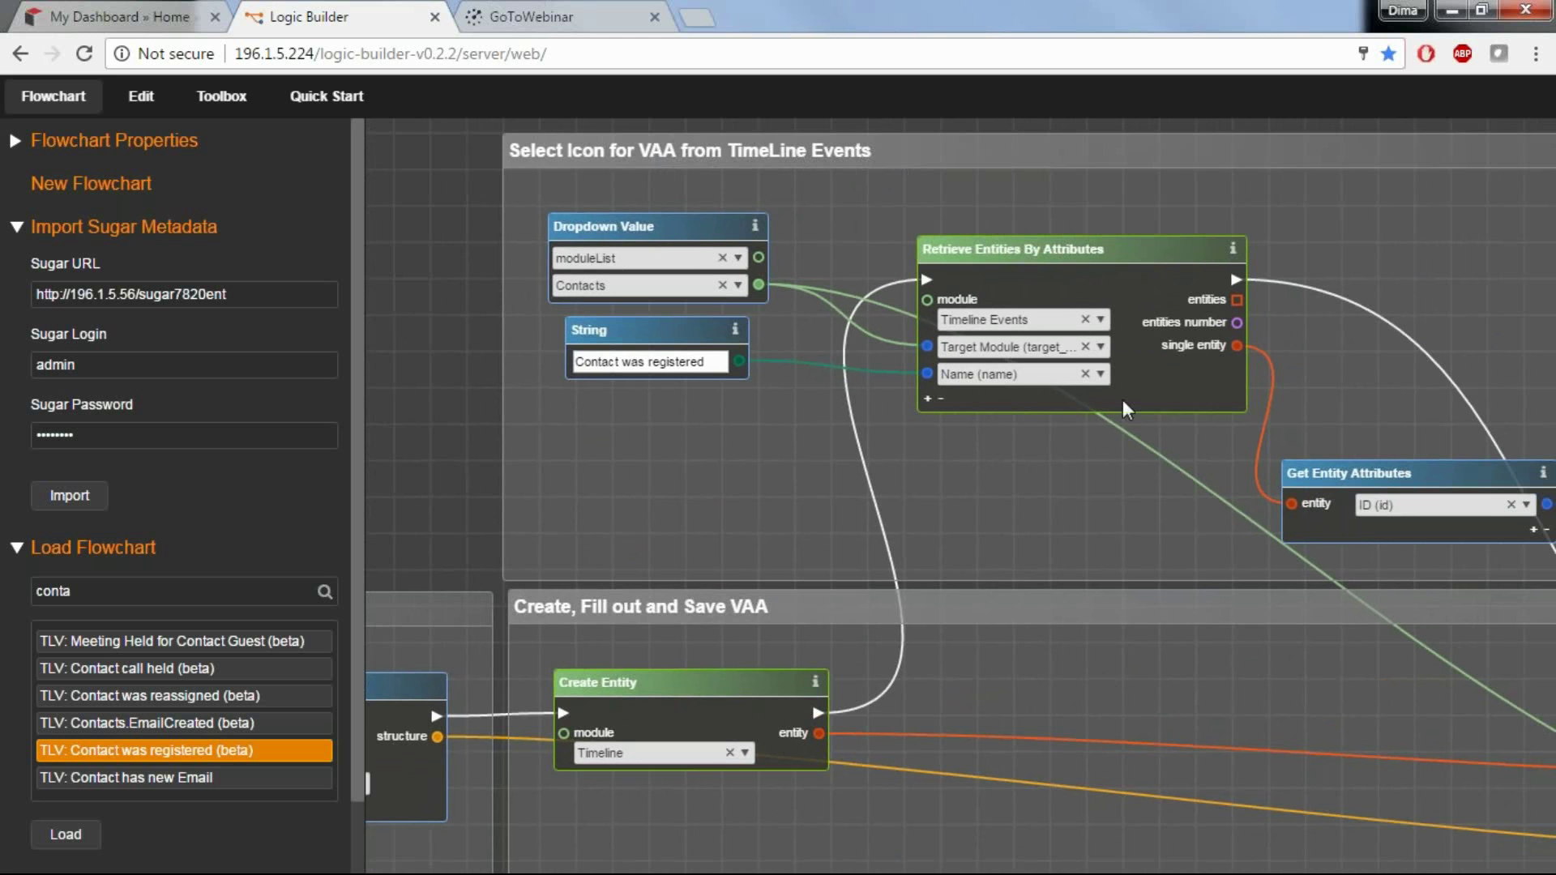
# Examine how the flowchart builds the VAA subject, sets the Timeline entity's attributes and saves it.
pyautogui.moveTo(1358, 718); pyautogui.dragTo(693, 319)
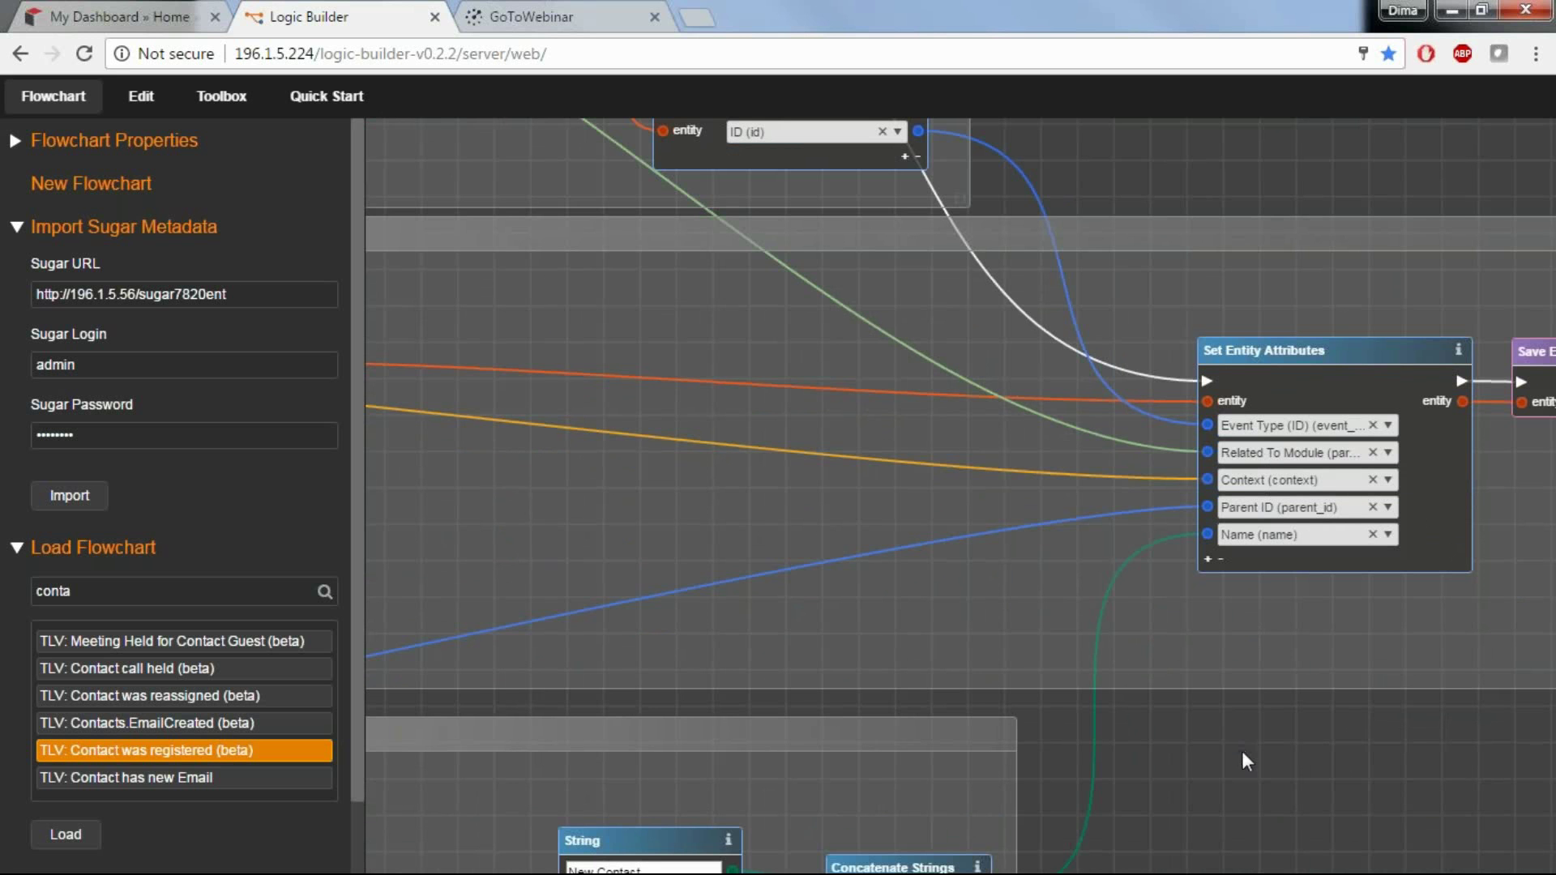
pyautogui.moveTo(1241, 750); pyautogui.dragTo(1224, 626)
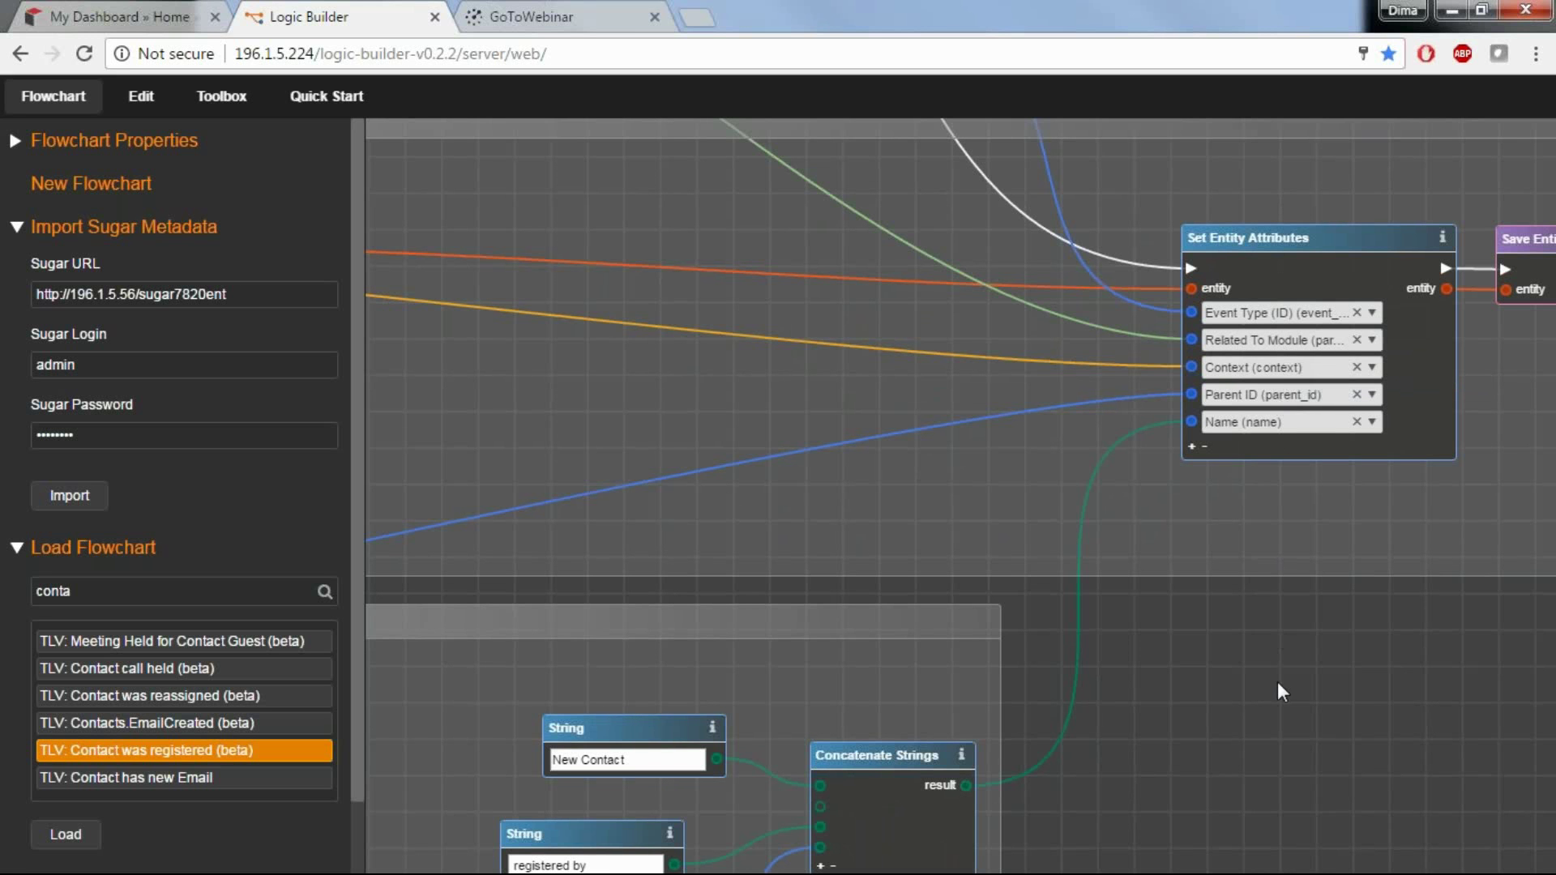
pyautogui.moveTo(1278, 683); pyautogui.dragTo(1295, 645)
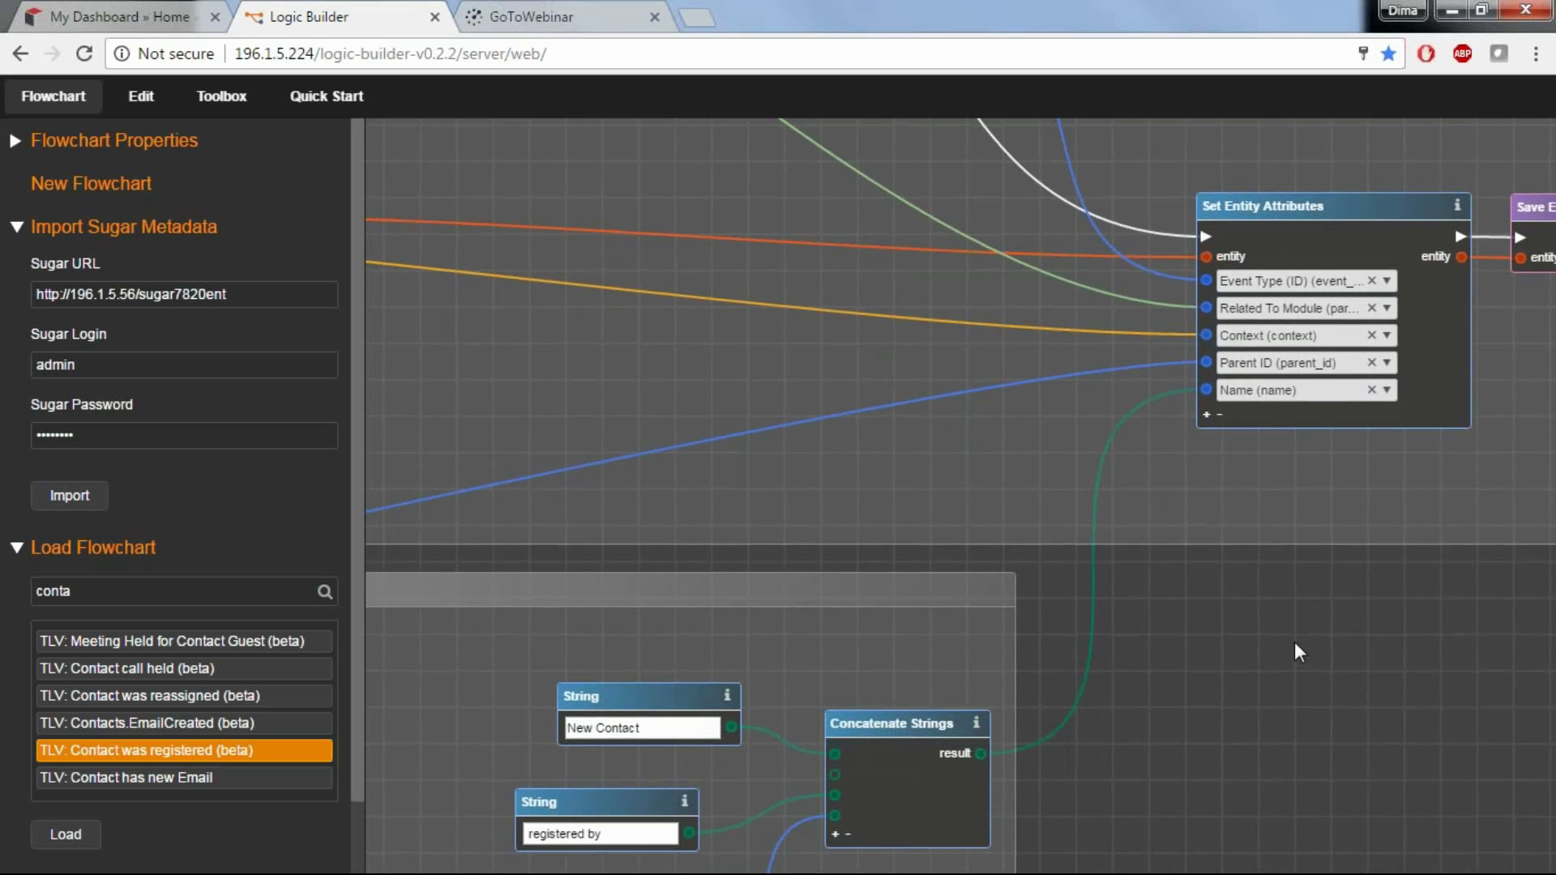
pyautogui.moveTo(1295, 640); pyautogui.dragTo(1408, 405)
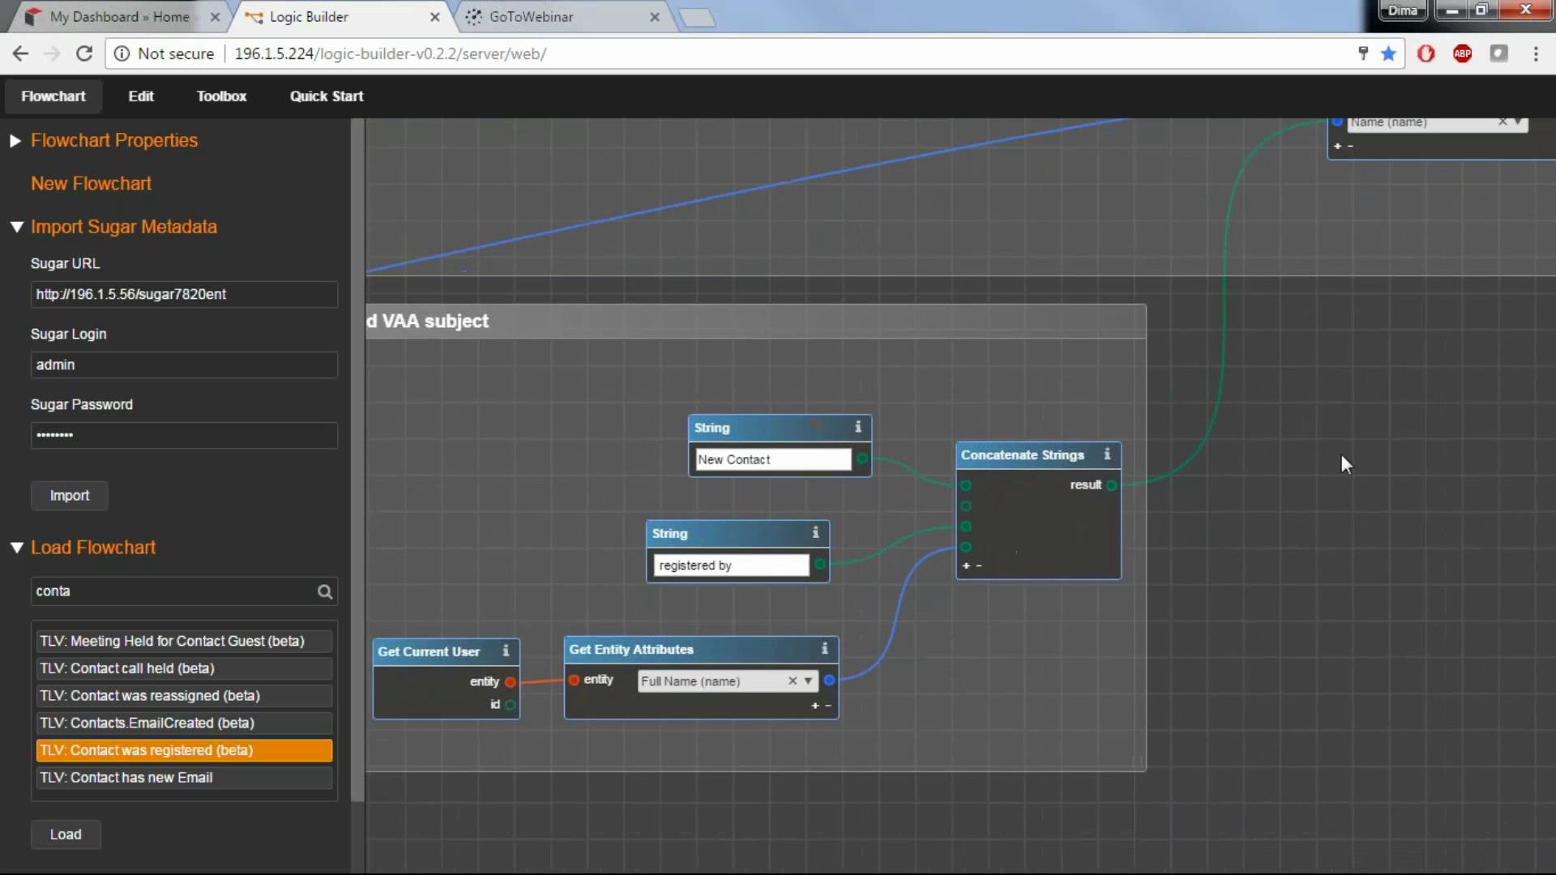
pyautogui.moveTo(1264, 572); pyautogui.dragTo(1339, 527)
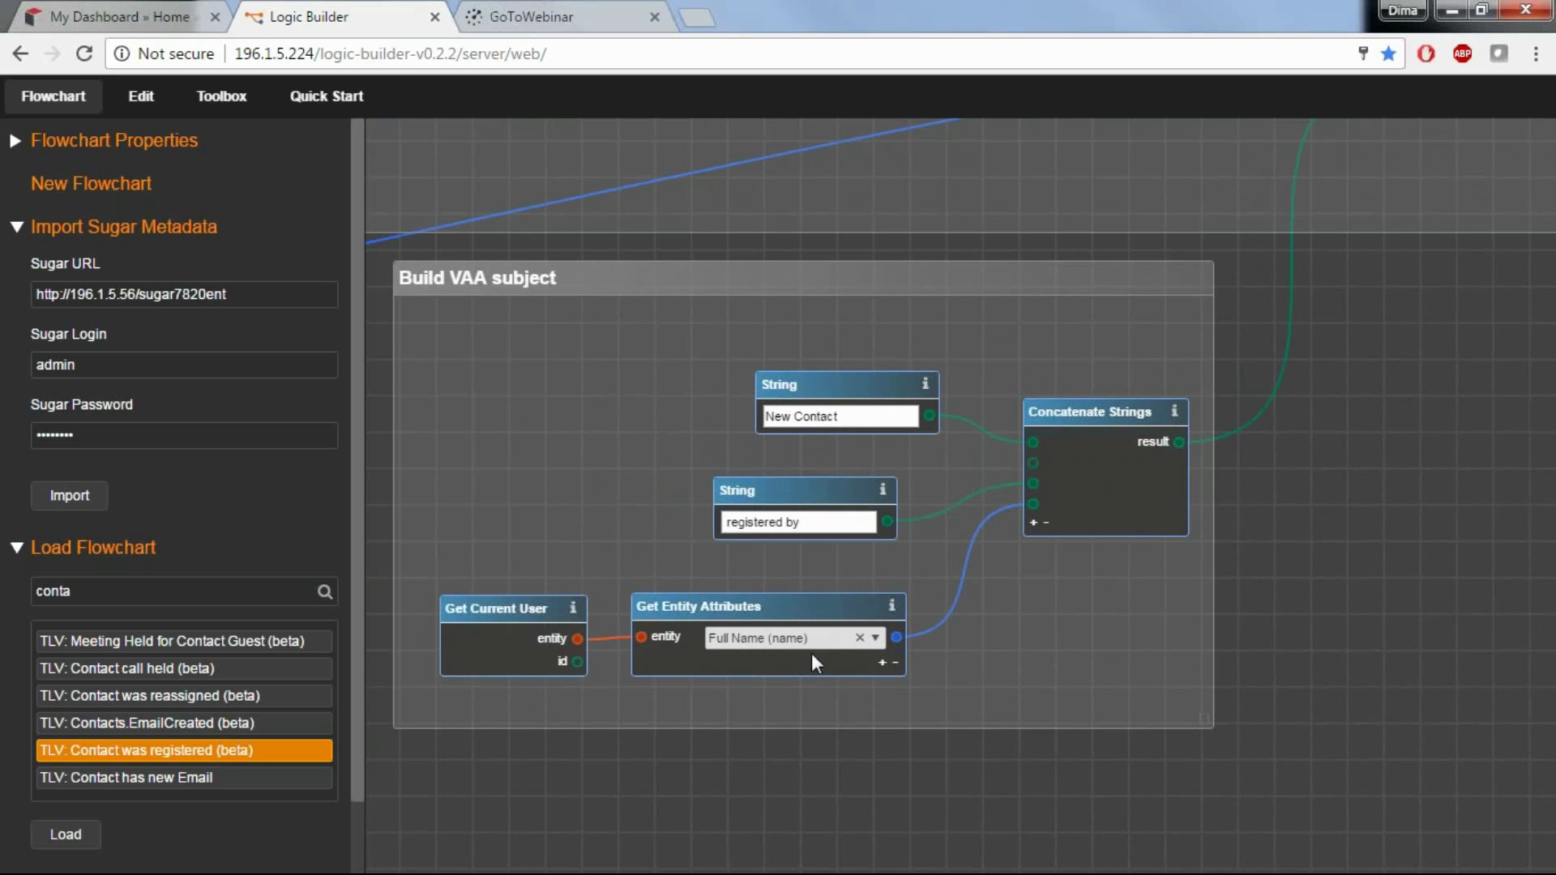
pyautogui.moveTo(1429, 403); pyautogui.dragTo(811, 722)
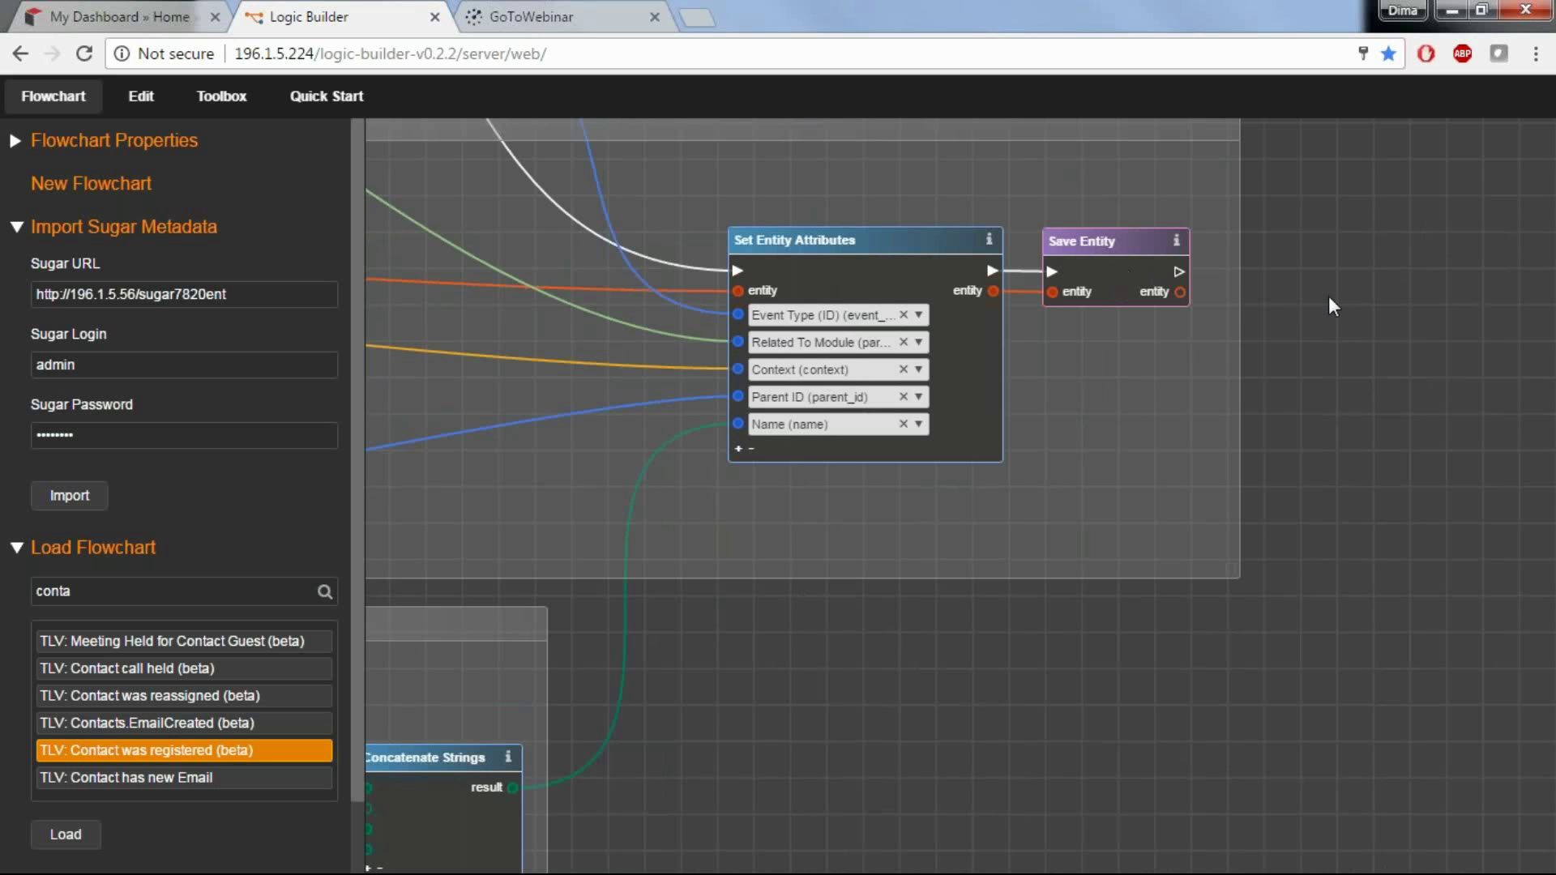
pyautogui.moveTo(1330, 298); pyautogui.dragTo(1319, 366)
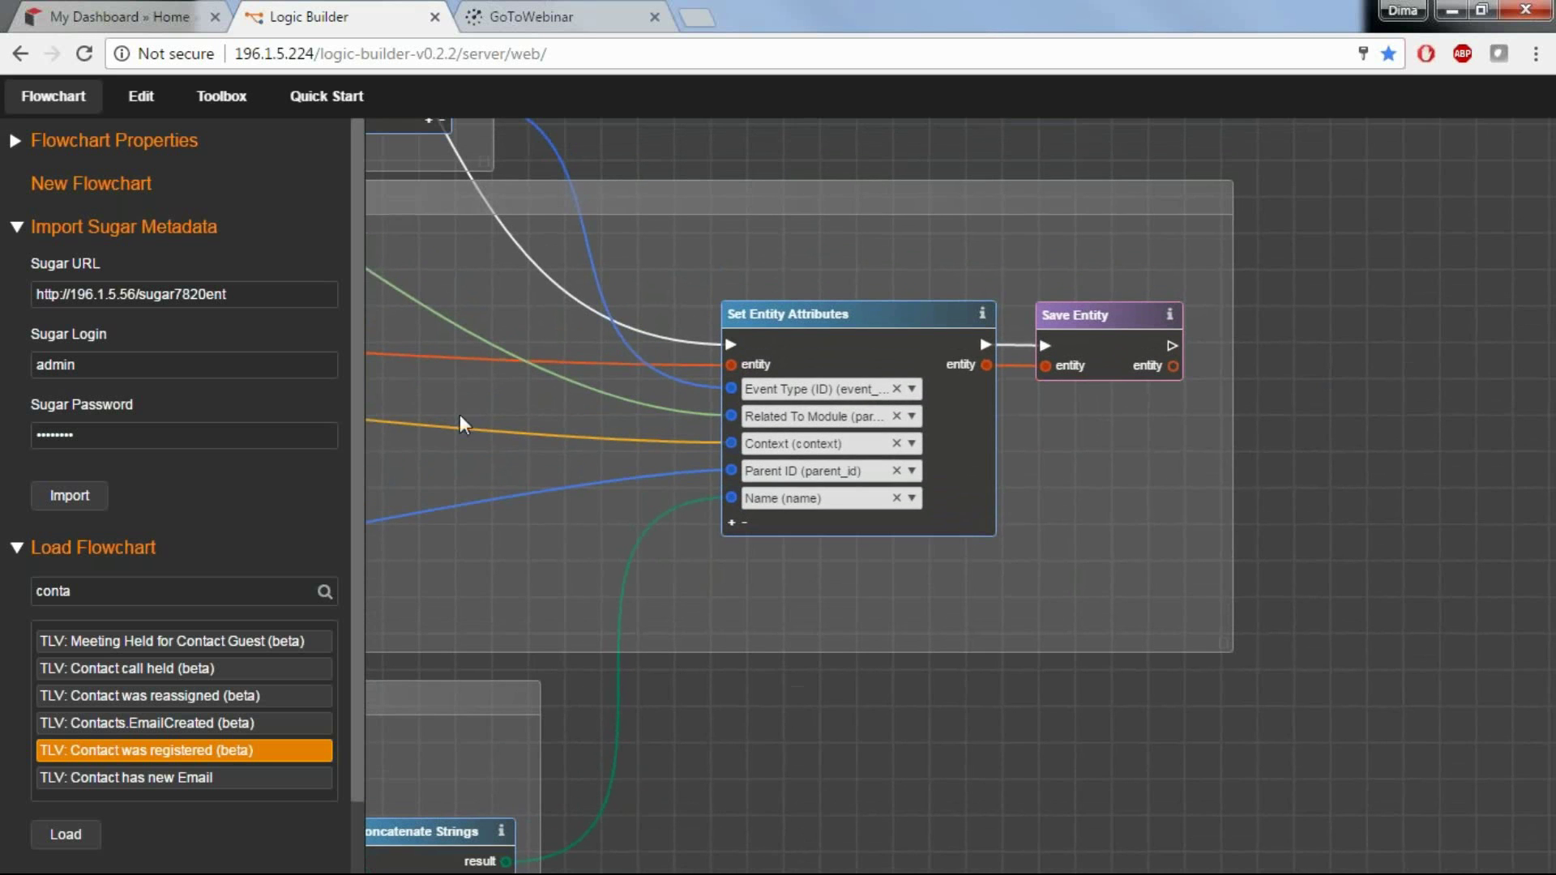